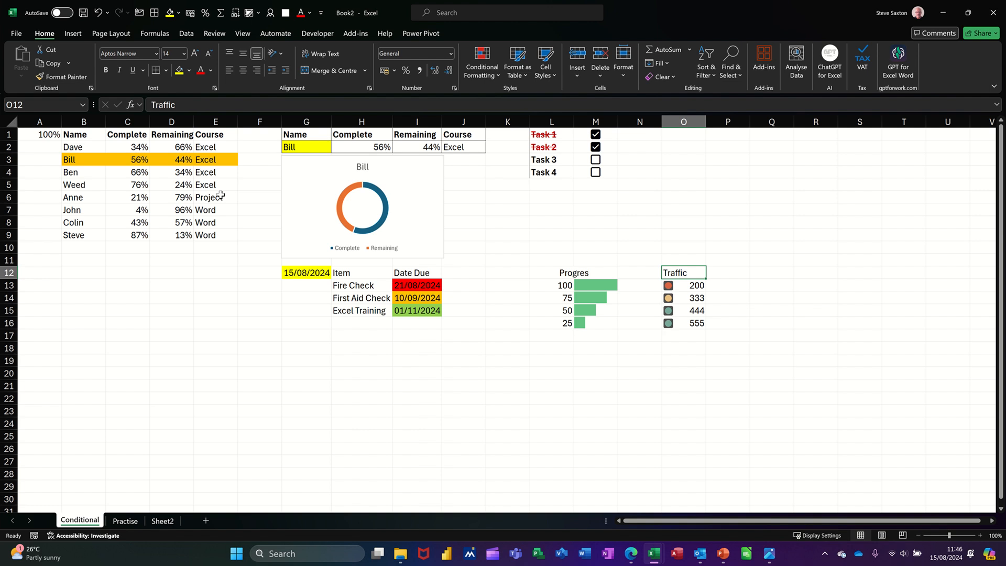
Step: Switch the name in G2 to Weed and back to Bill using its dropdown list
left_click(317, 148)
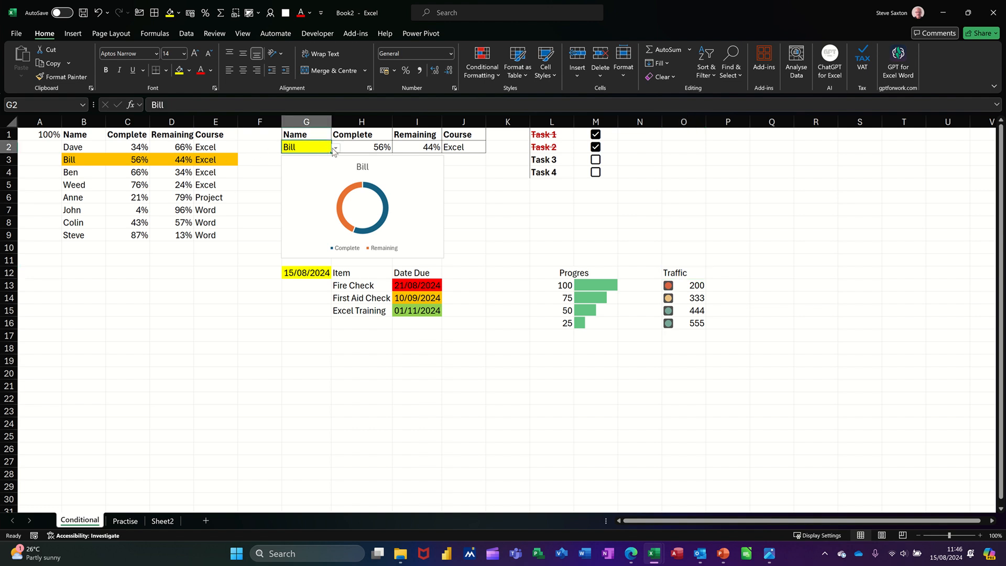
left_click(335, 148)
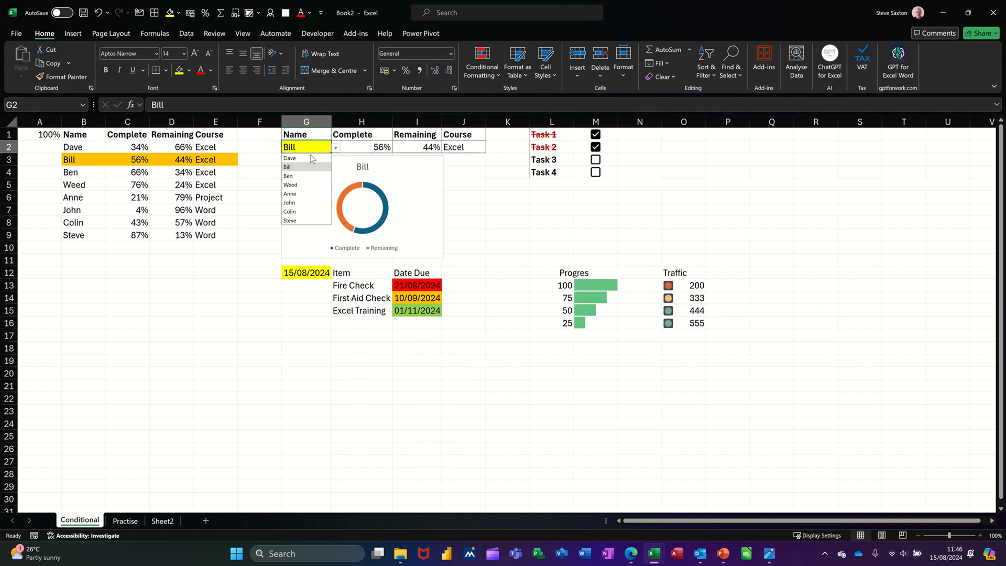
left_click(290, 184)
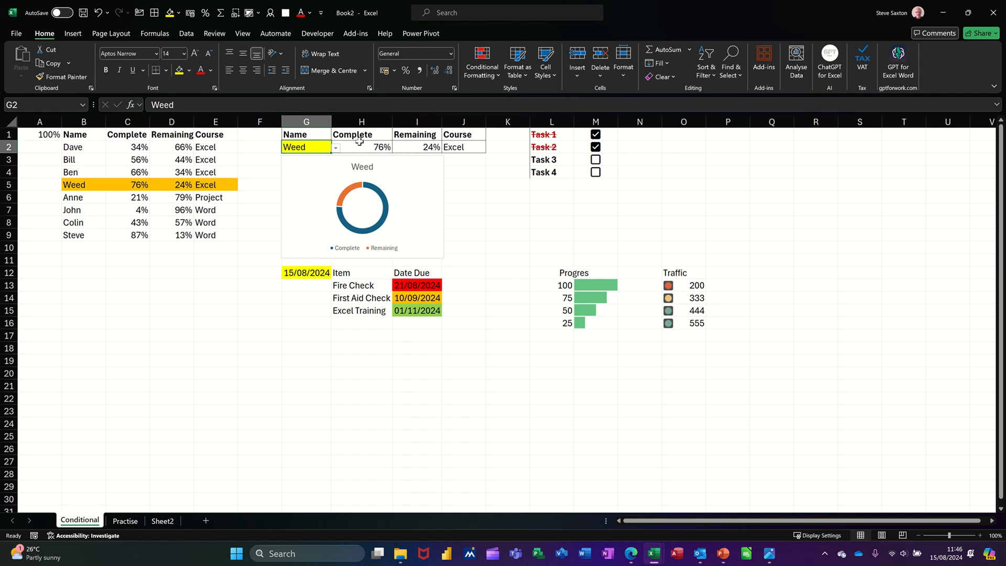
left_click(336, 148)
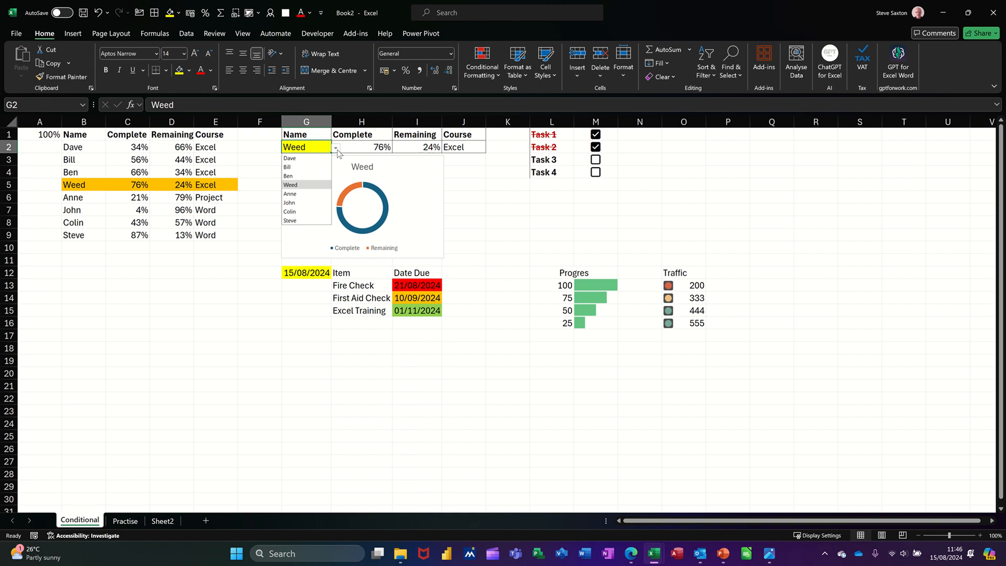
left_click(296, 167)
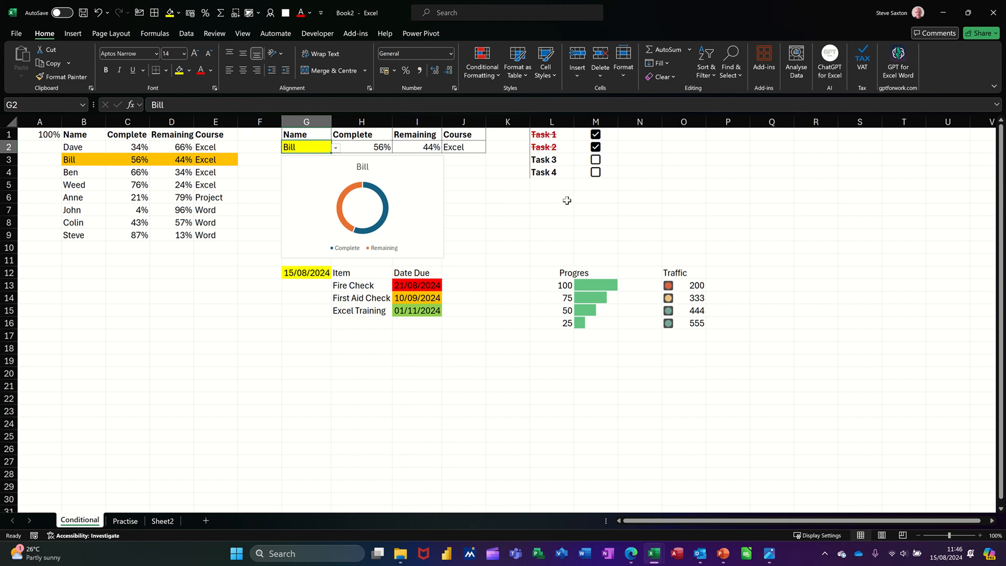
Step: Untick and re-tick Task 2's checkbox and tick Task 3's checkbox
left_click(596, 152)
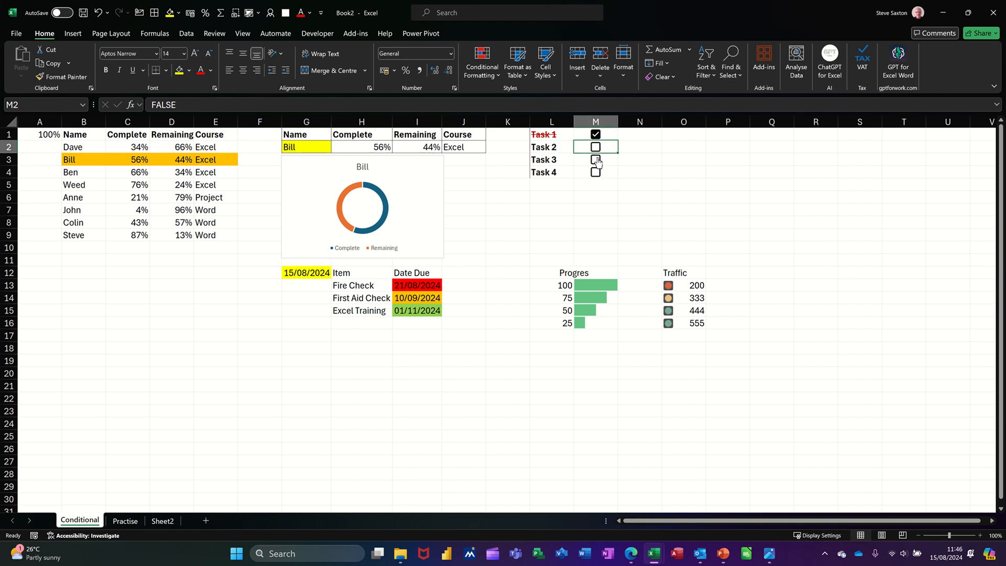
left_click(596, 160)
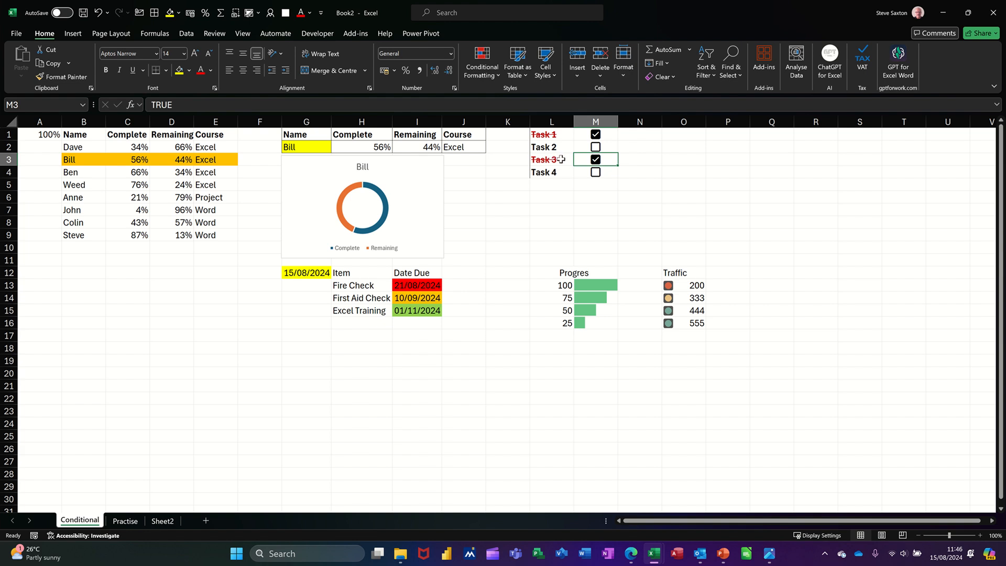
left_click(595, 147)
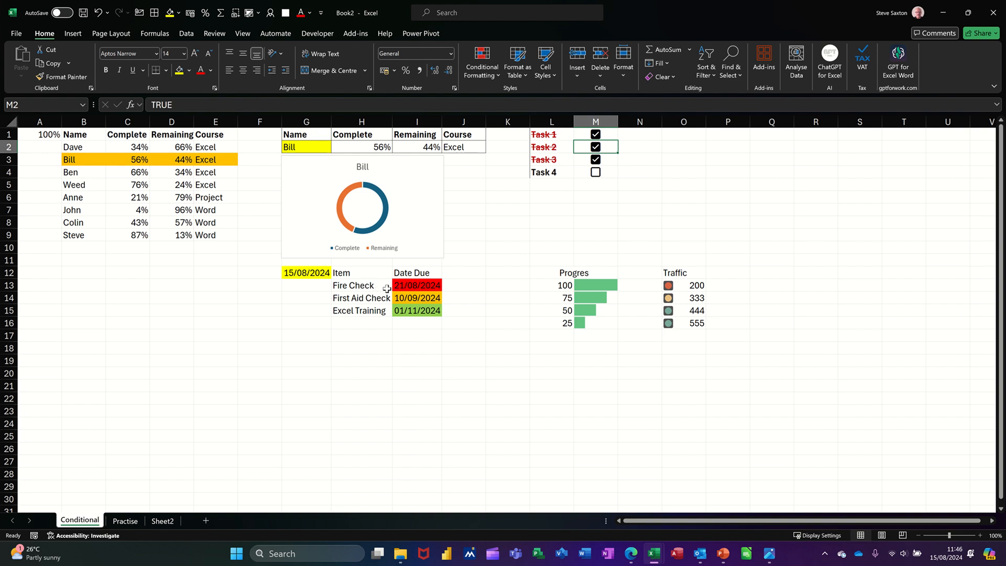
Step: Change the first progress value in L13 to 50
left_click(303, 274)
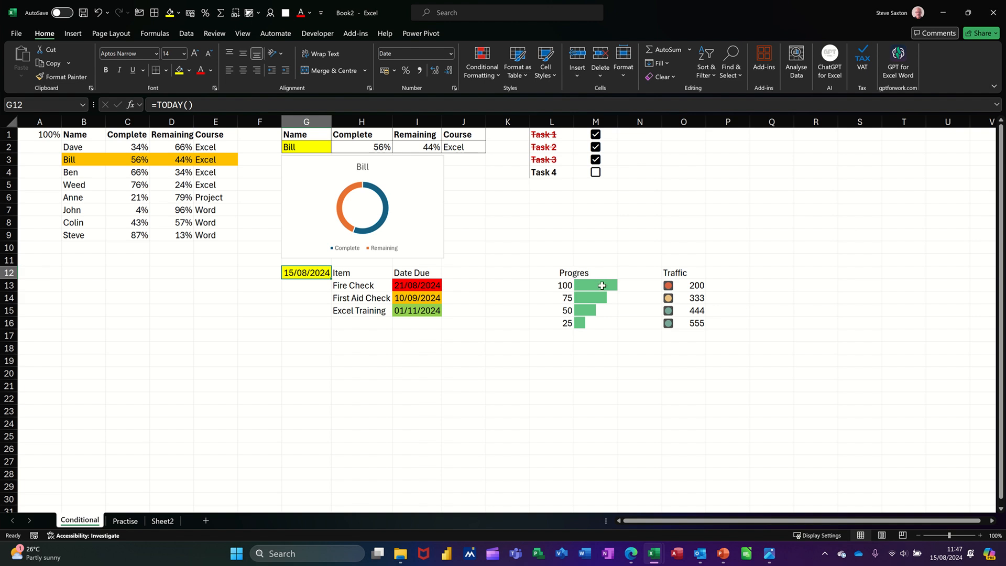
left_click(561, 286)
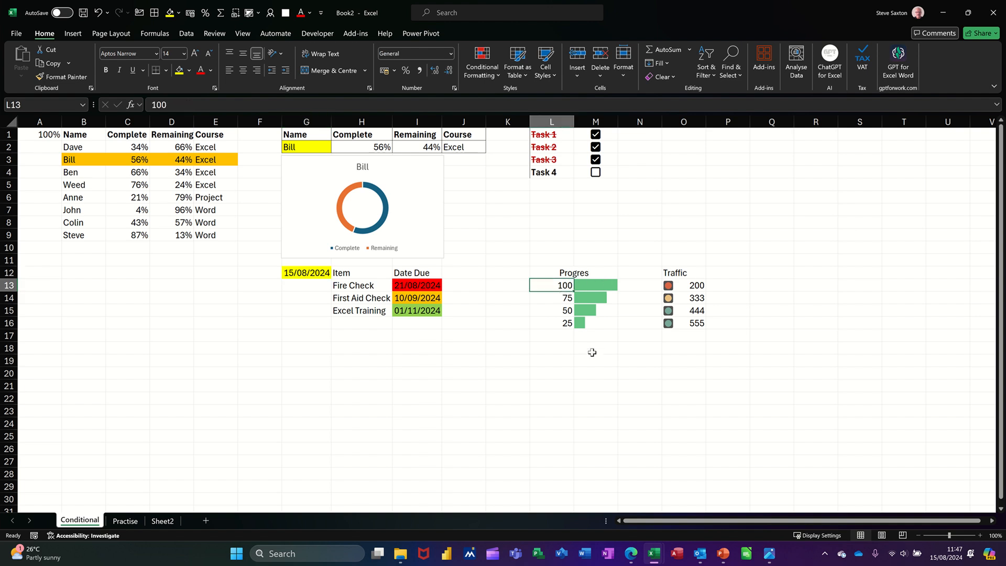
type("5")
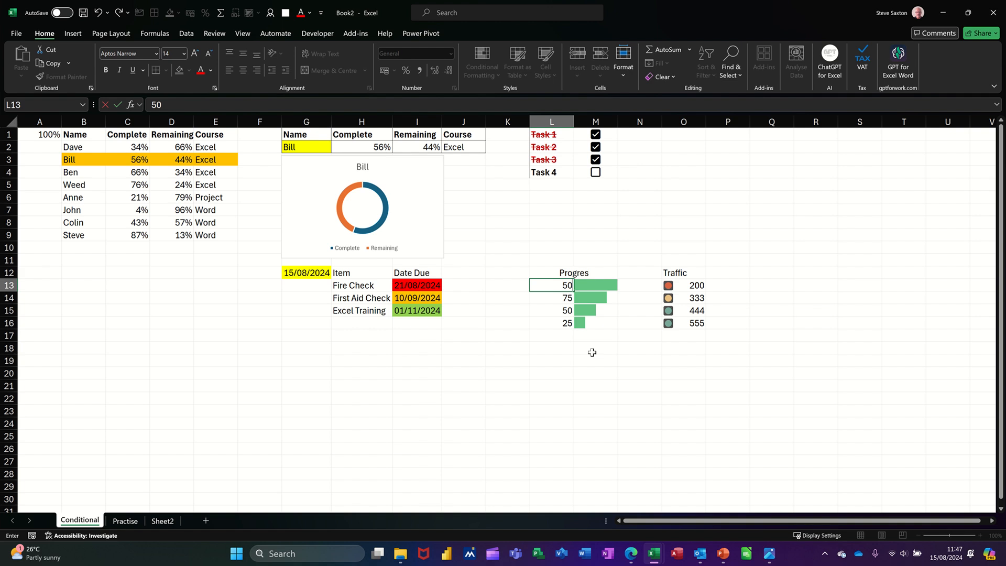
type("0")
key("Return")
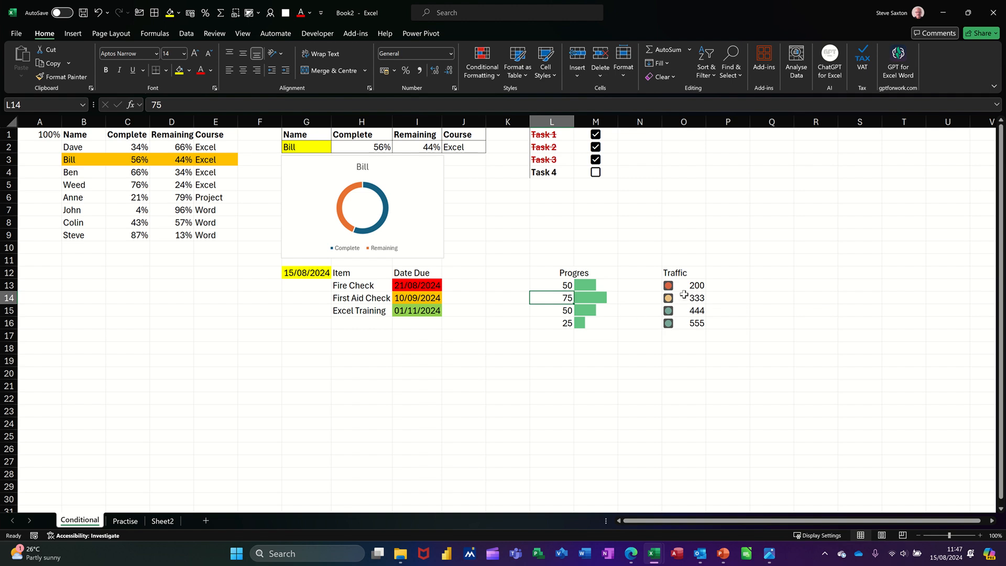
Step: Select the traffic-light values in O13:O16, then open the Practise sheet
left_click_drag(684, 286, 690, 317)
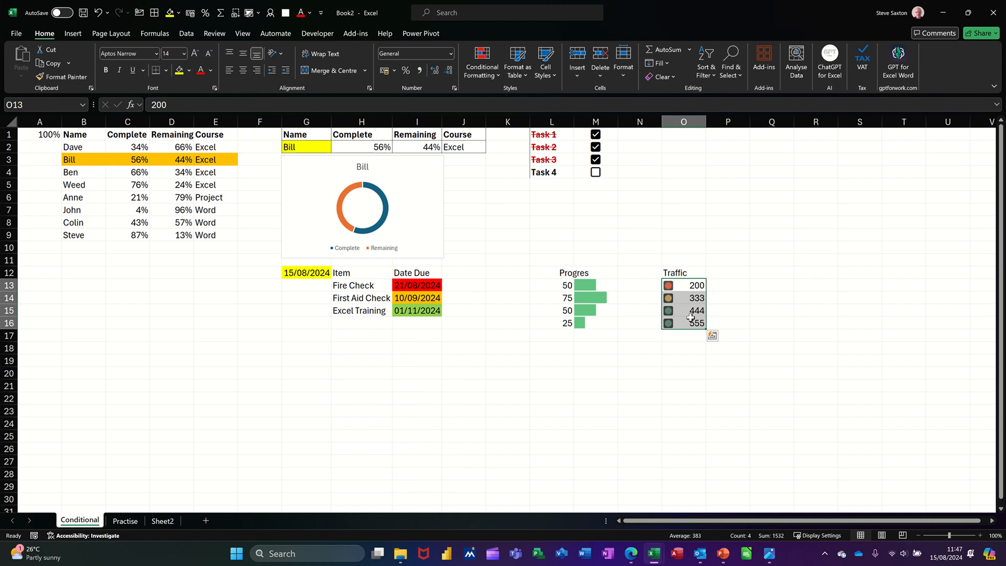
left_click(686, 292)
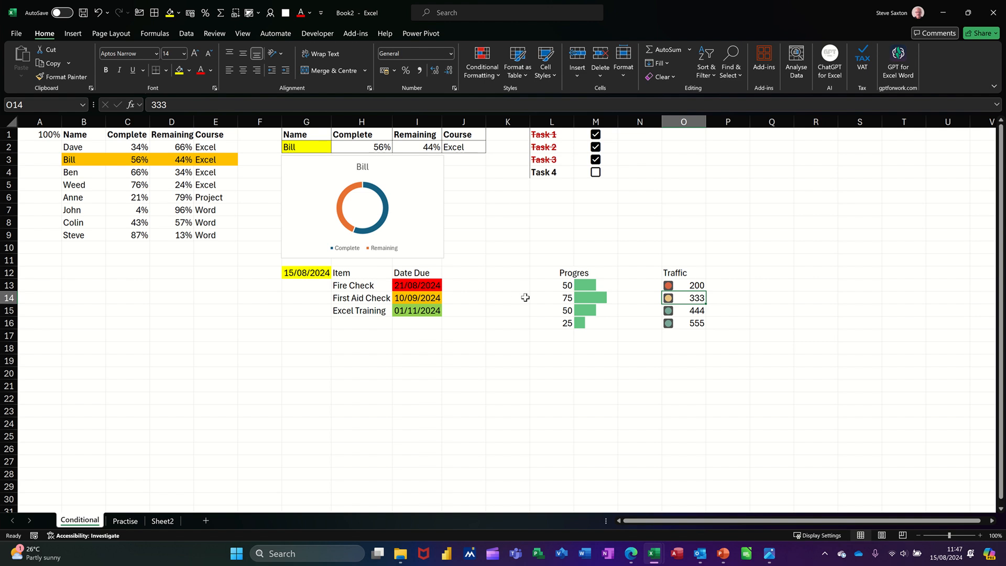
left_click(126, 520)
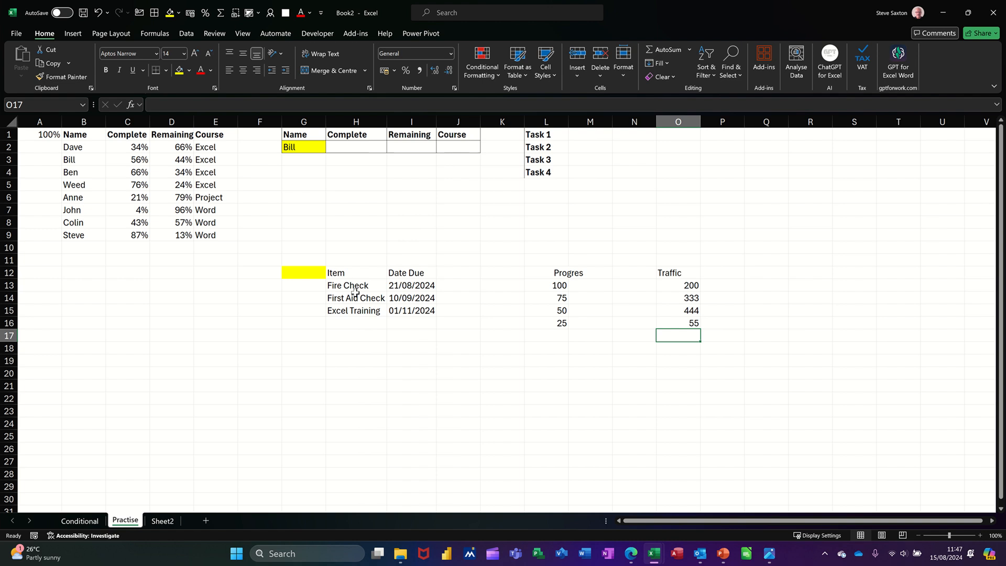
Step: Add a List data validation to G2 using the names in B2:B9 as the source
left_click(300, 148)
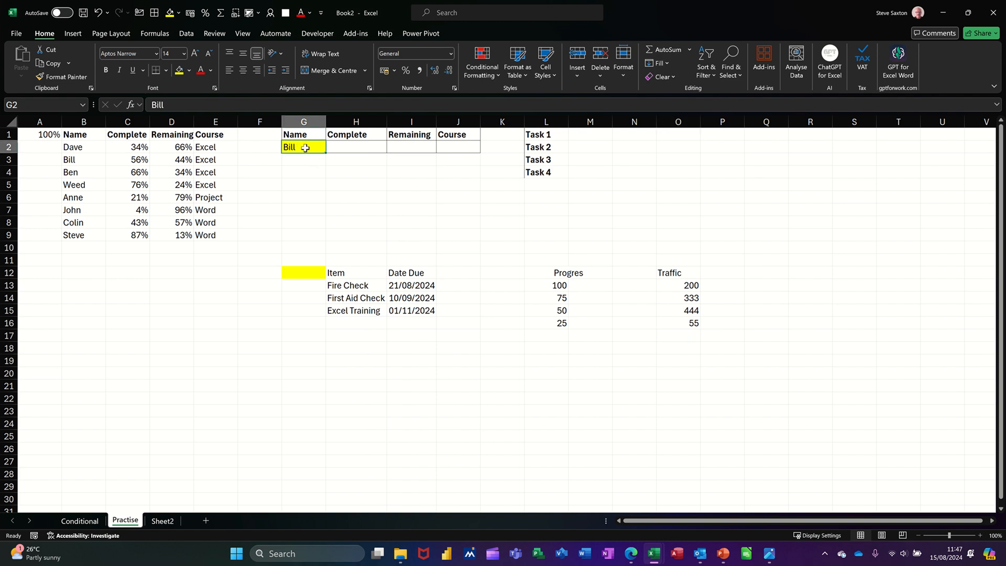
left_click(185, 35)
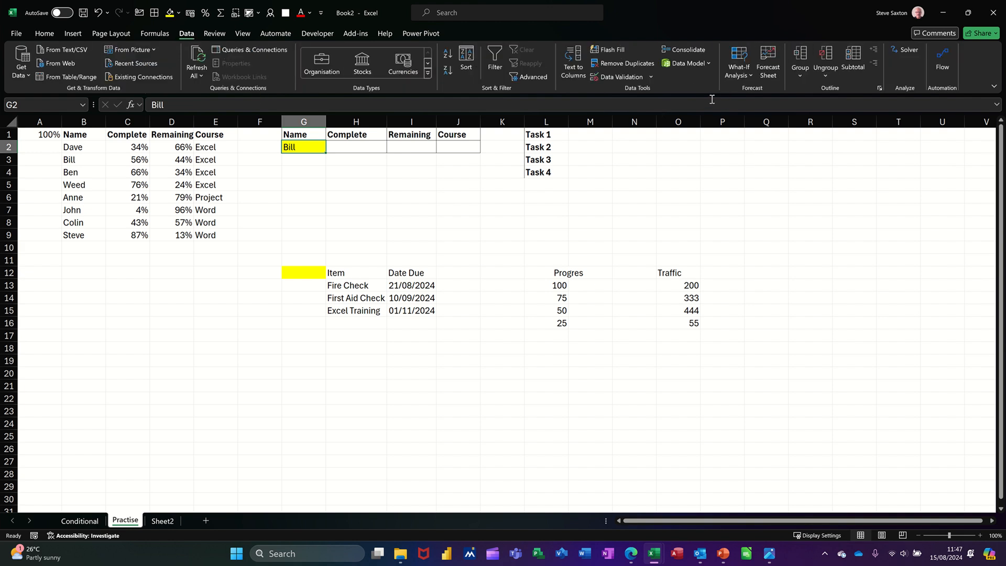
left_click(636, 78)
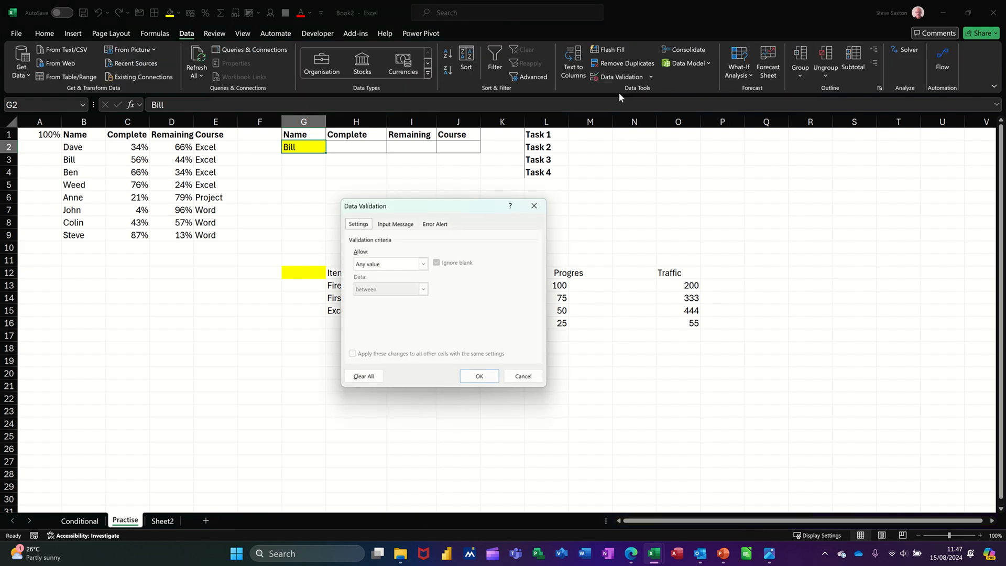
left_click(425, 269)
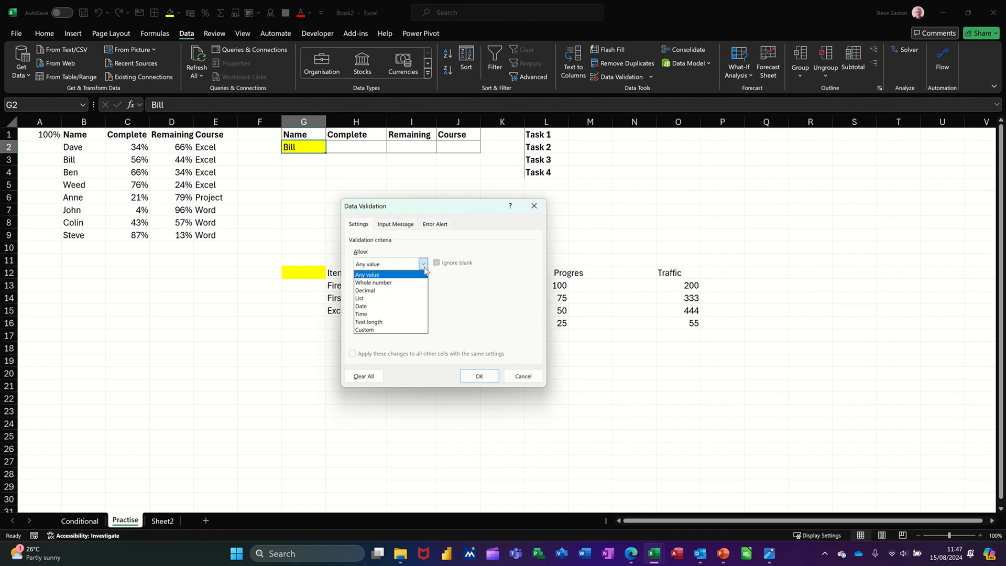
left_click(398, 298)
left_click(408, 313)
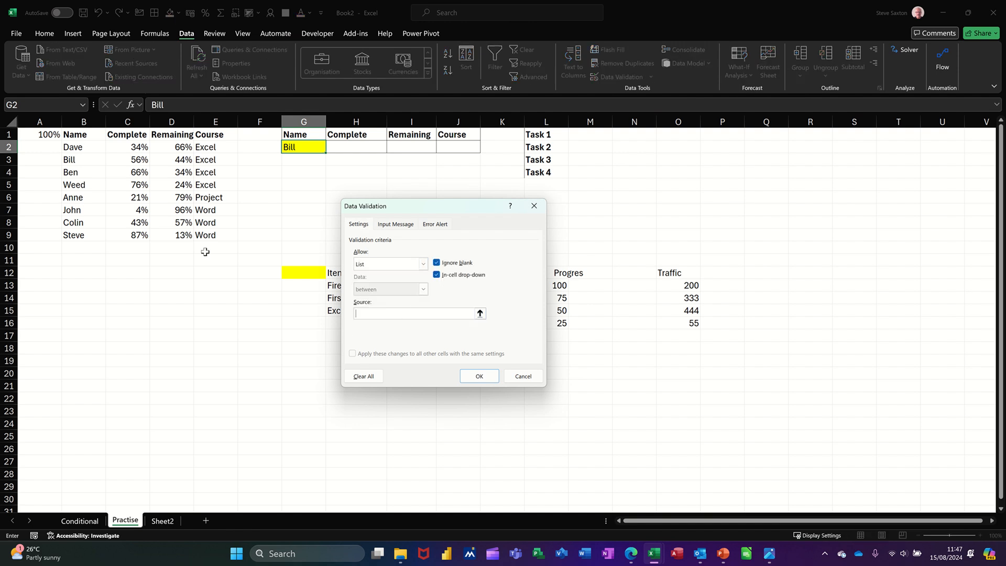
left_click(82, 151)
left_click_drag(83, 152, 81, 236)
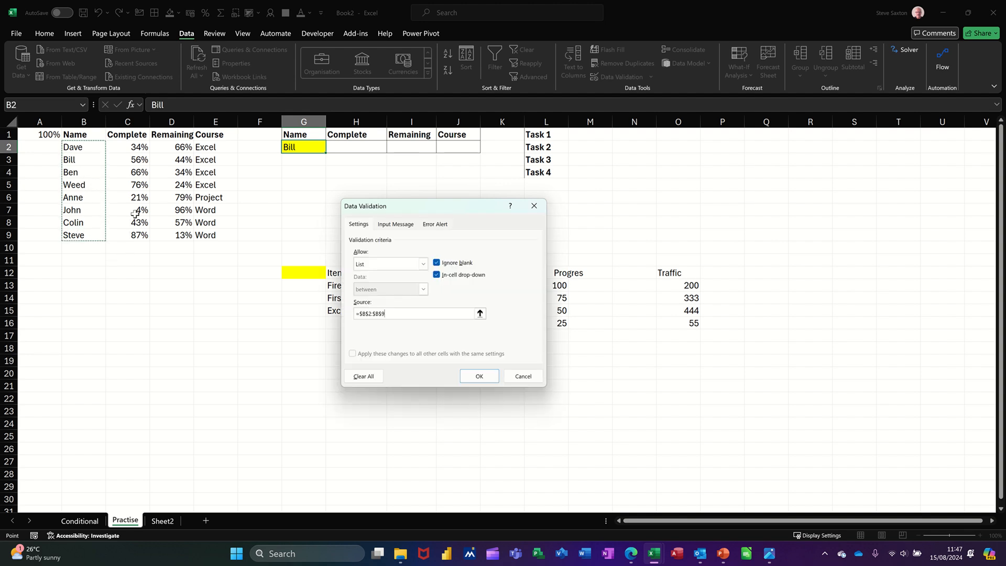
left_click(472, 378)
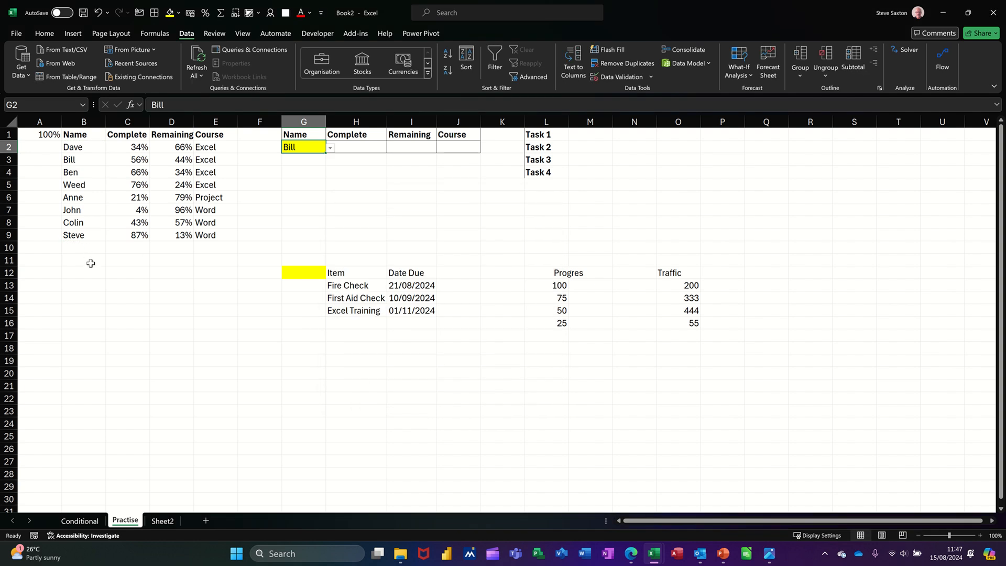
Step: Choose Weed from the new name dropdown in G2 and select its row in the table
left_click(330, 148)
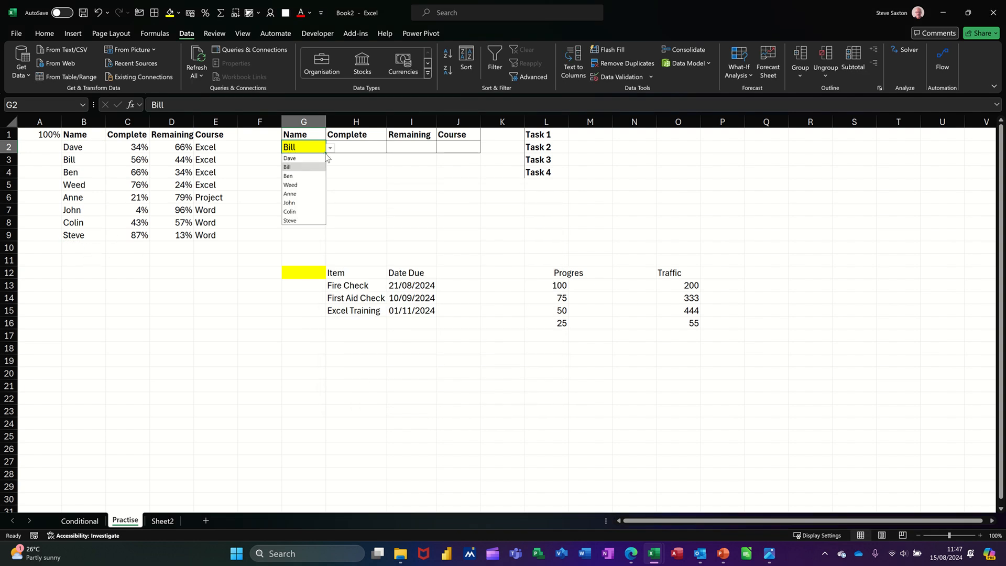
left_click(308, 187)
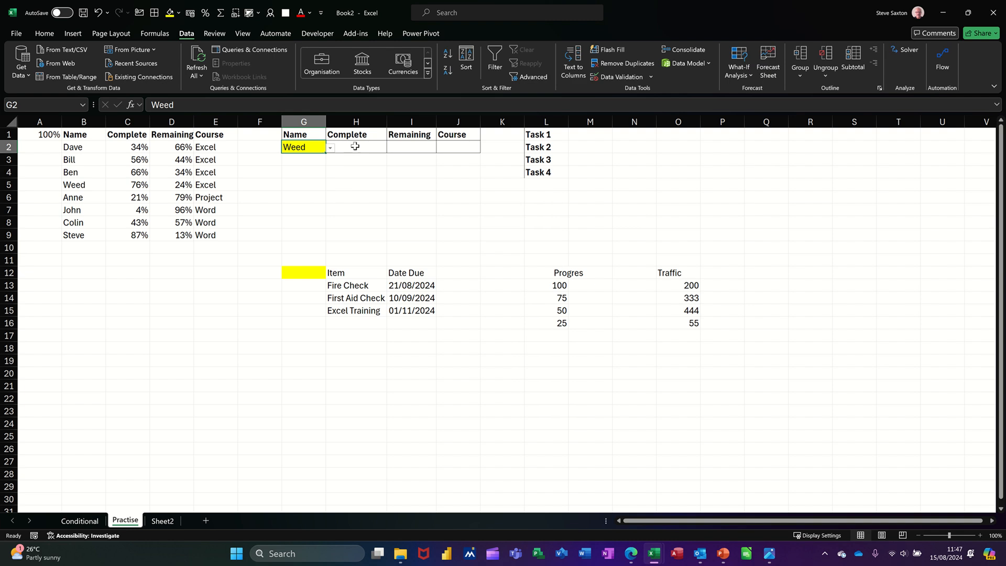
left_click(355, 147)
left_click(298, 147)
left_click(77, 184)
left_click_drag(123, 184, 187, 184)
left_click(303, 147)
left_click(351, 145)
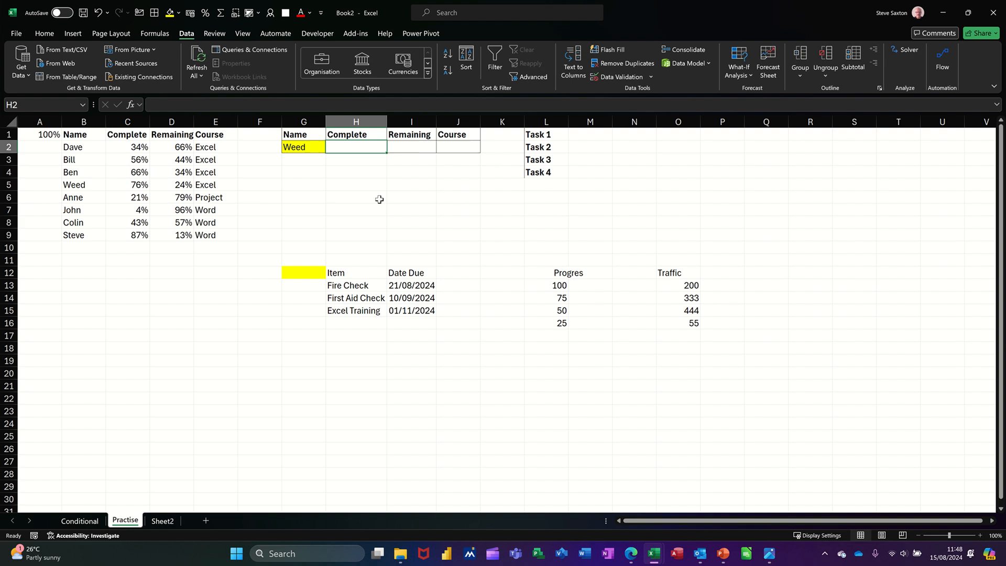
Step: Start an XLOOKUP in H2 that looks up G2 in the name range B2:B9
type("=xl")
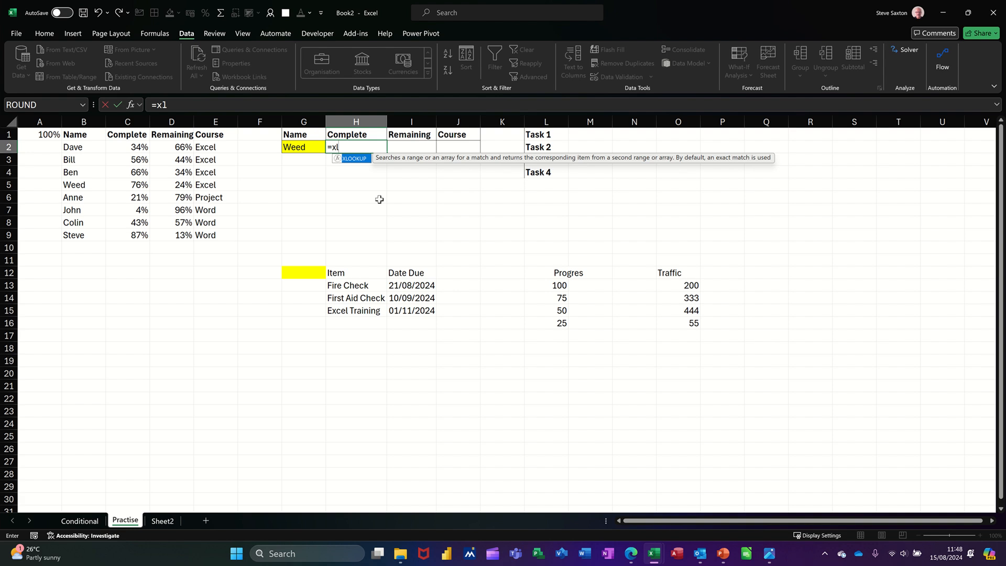
key("Tab")
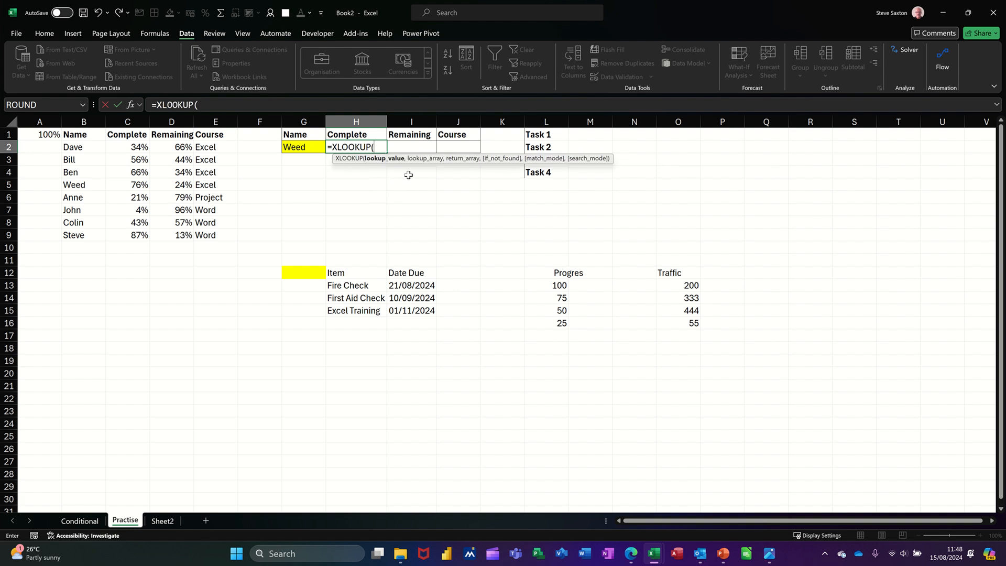
left_click(300, 147)
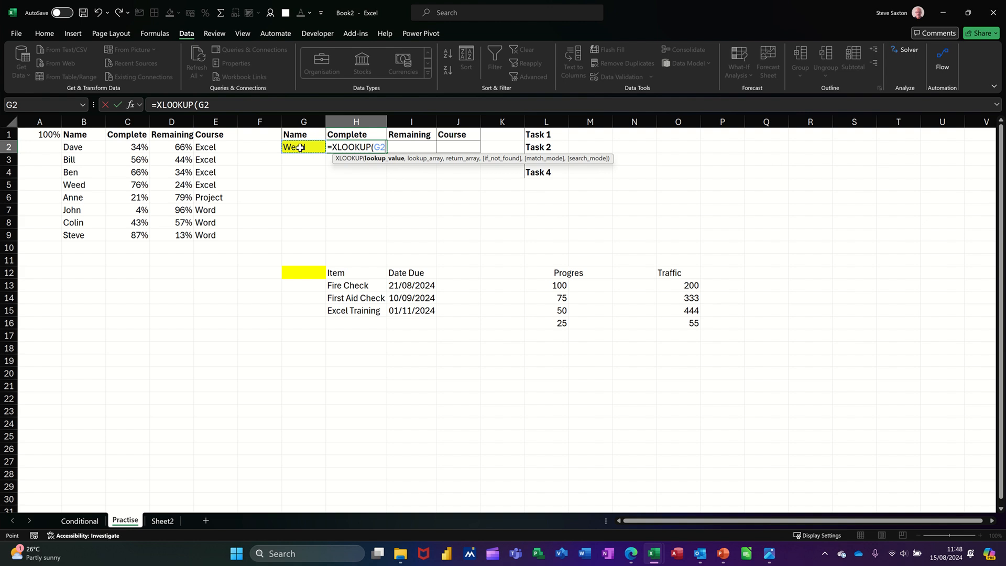
type(",")
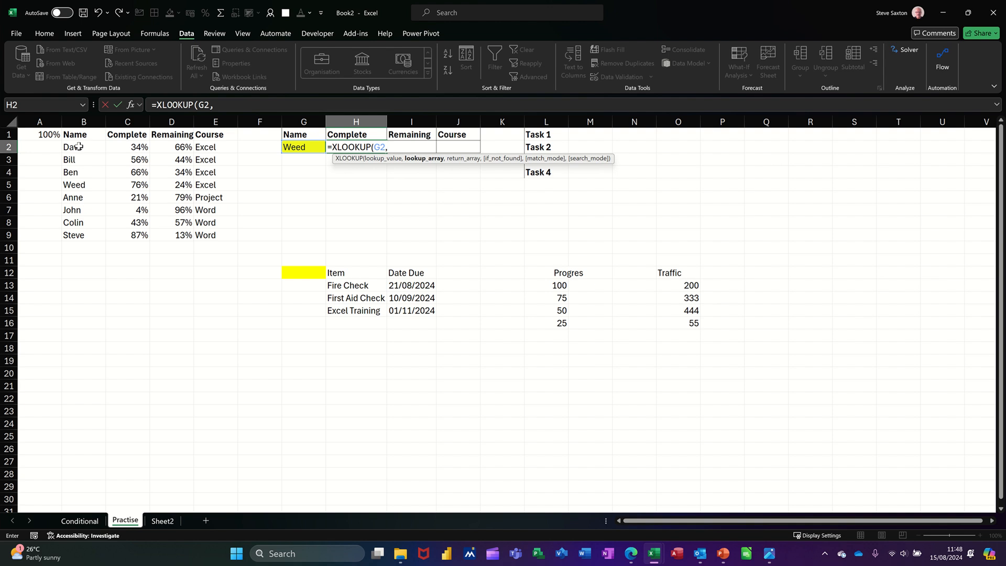
left_click_drag(79, 147, 85, 234)
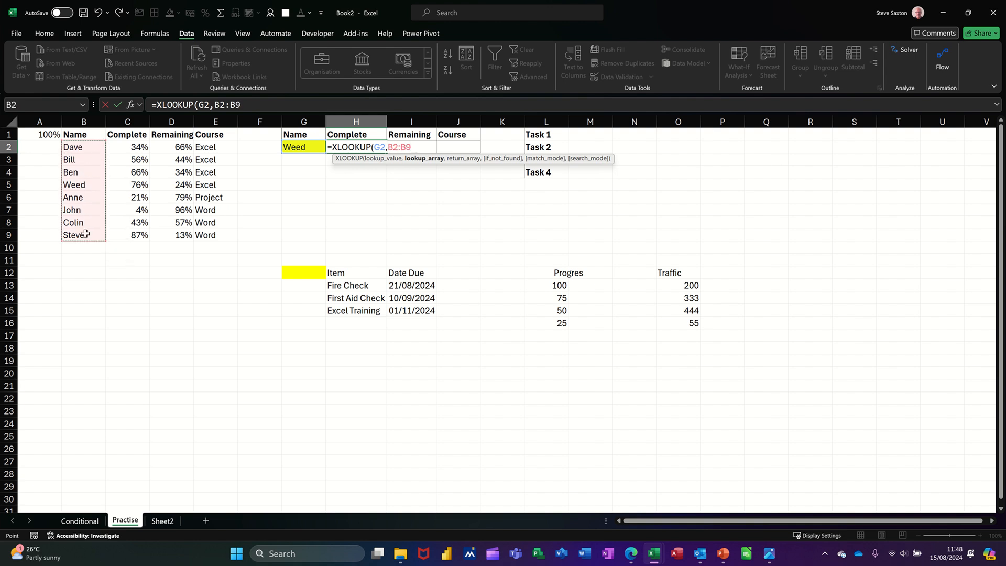
type(",")
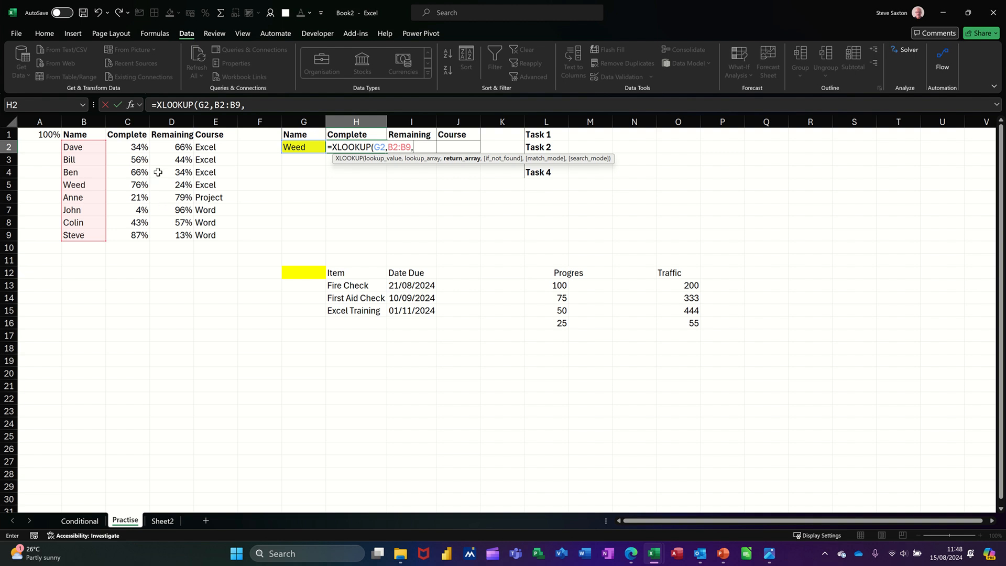
Step: Complete the H2 XLOOKUP with return range C2:E9, "Missing" if not found, and match mode 0
left_click_drag(128, 150, 204, 234)
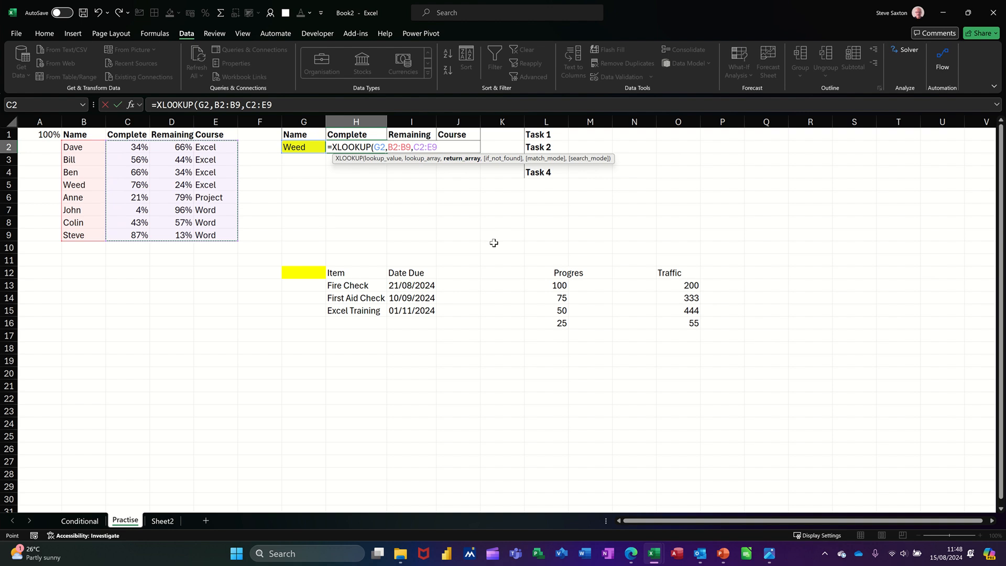
type(",")
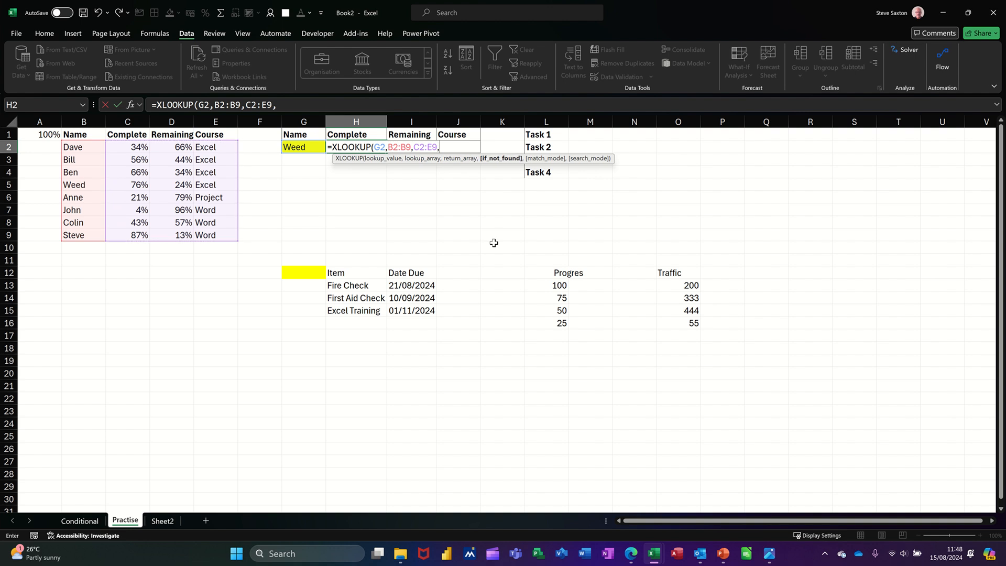
type("\"Missing\".")
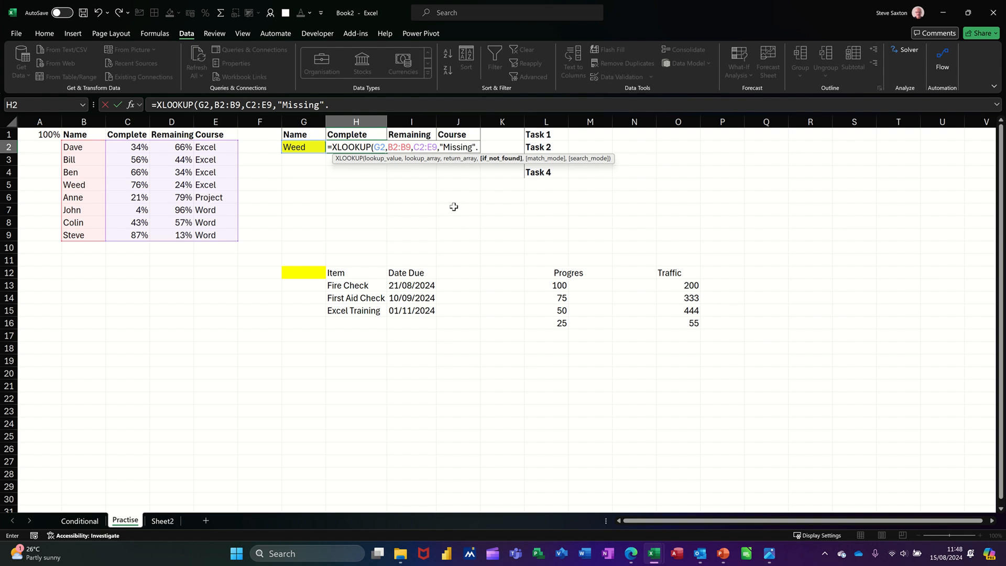
key("BackSpace")
type(",")
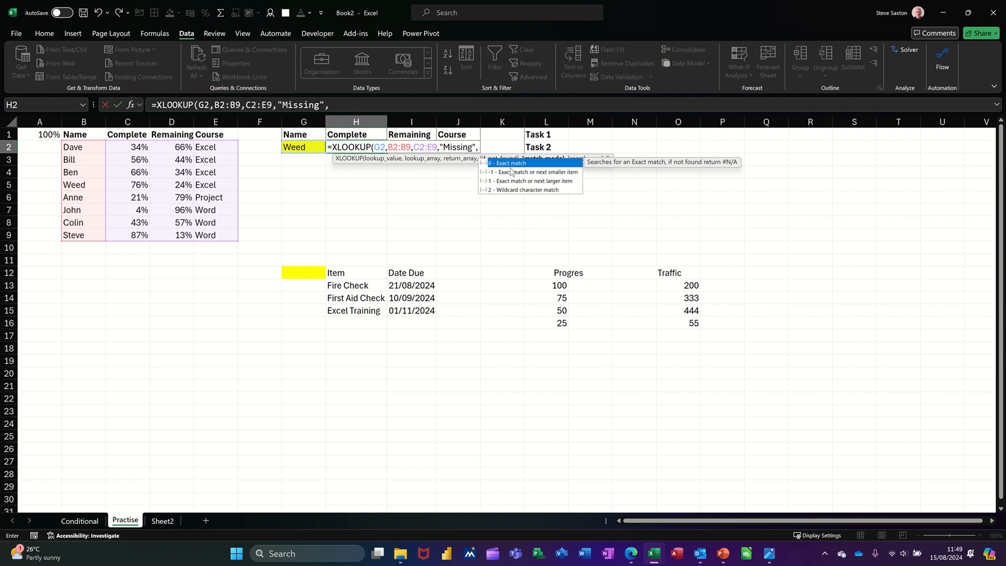
type("0)")
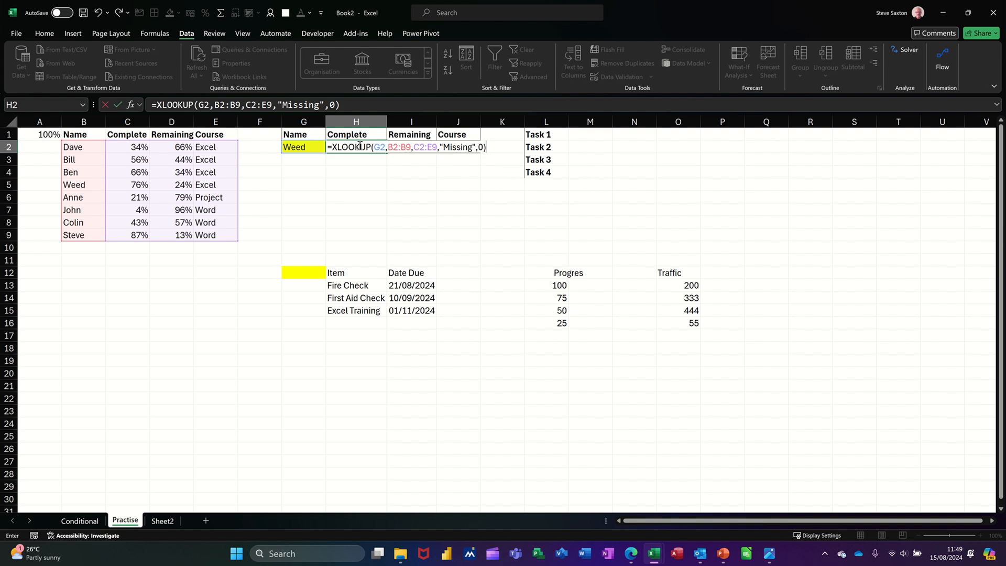
left_click(117, 105)
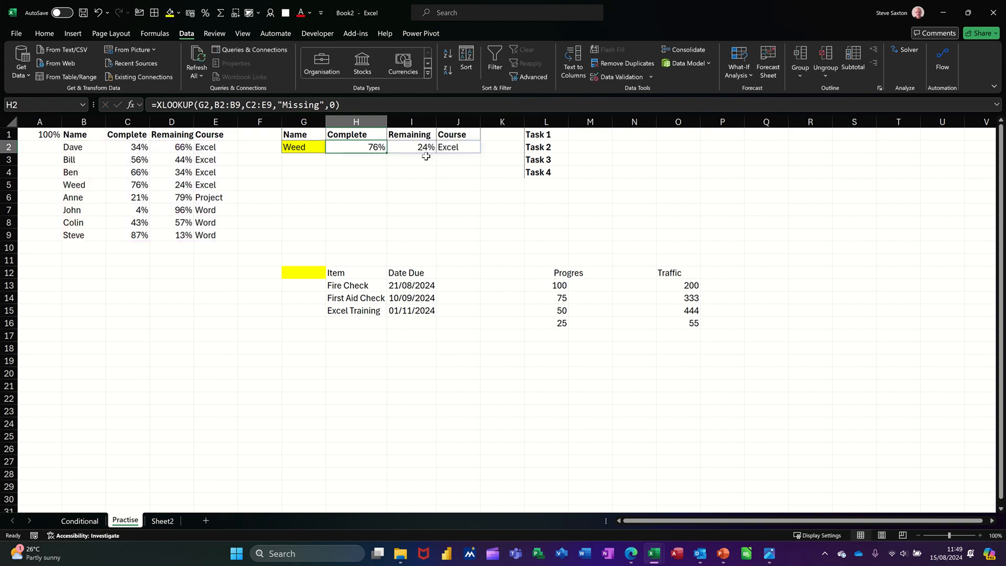
Step: Select the table B2:E9 and start a new conditional formatting rule from the rules manager
left_click(304, 148)
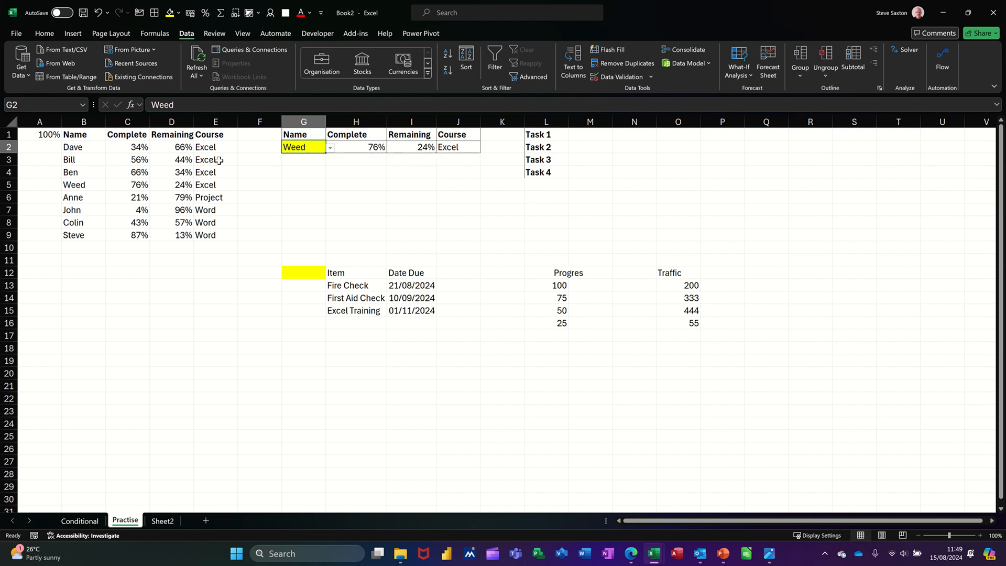
left_click_drag(86, 147, 203, 235)
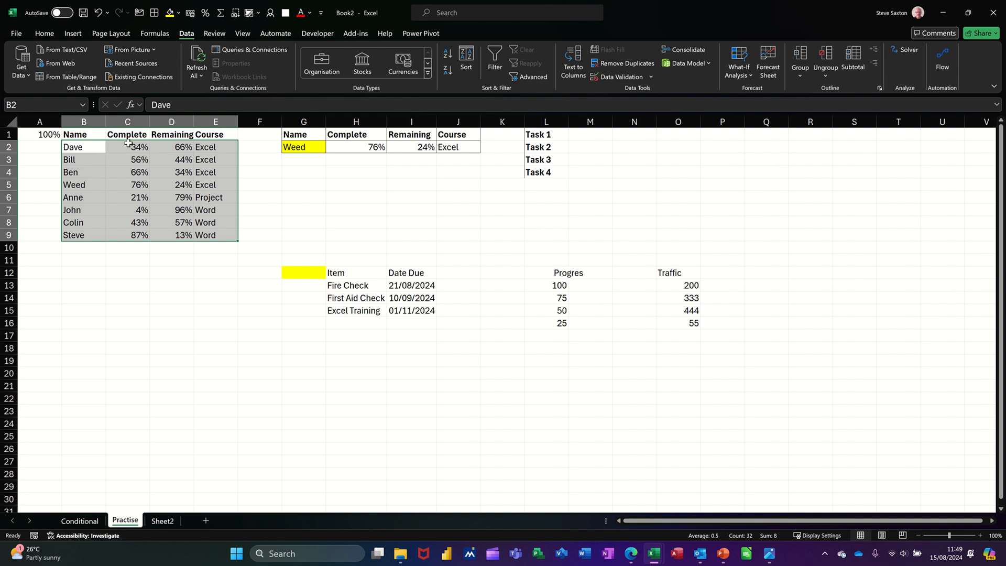
left_click(45, 33)
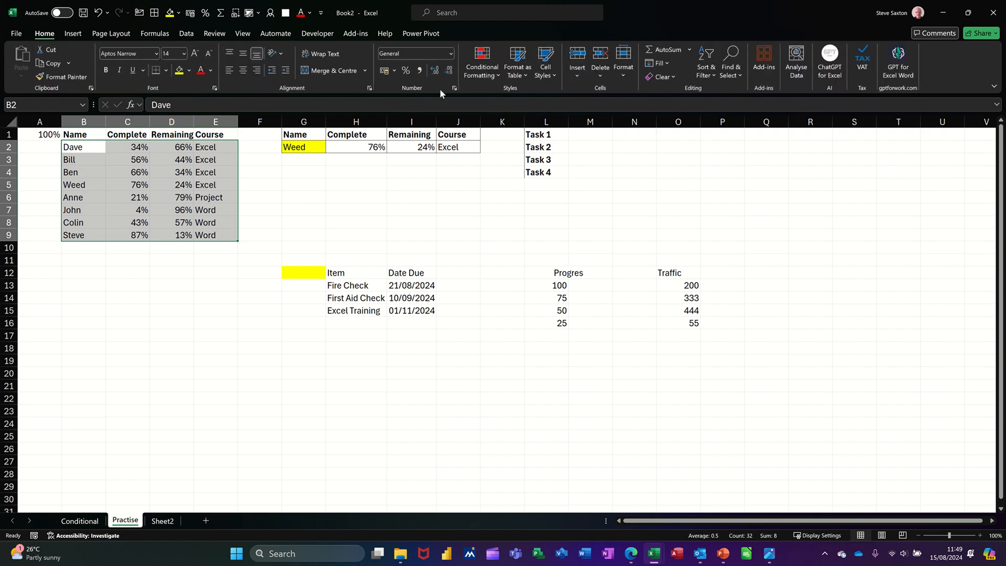
left_click(478, 76)
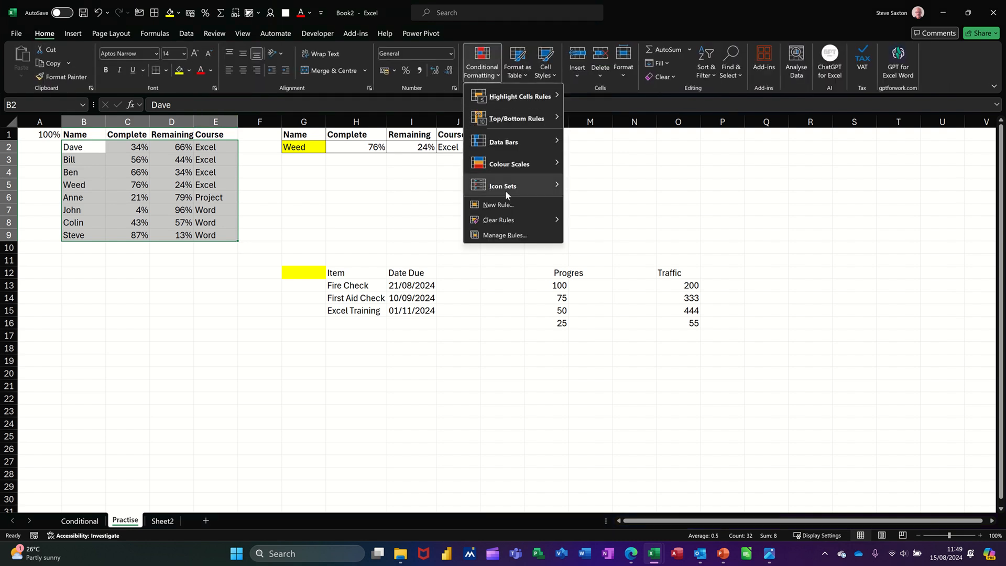
left_click(504, 235)
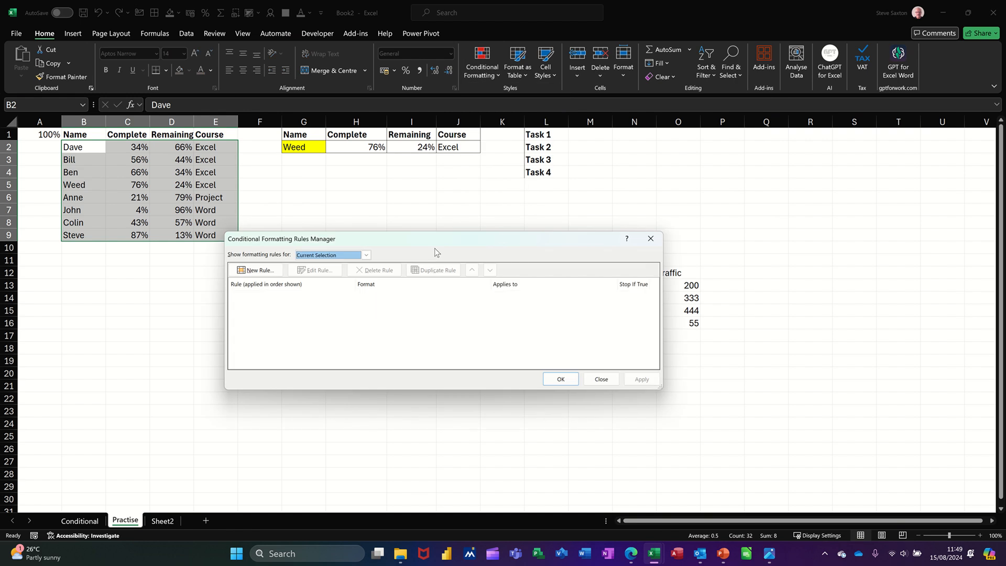
left_click_drag(441, 239, 539, 193)
left_click(361, 224)
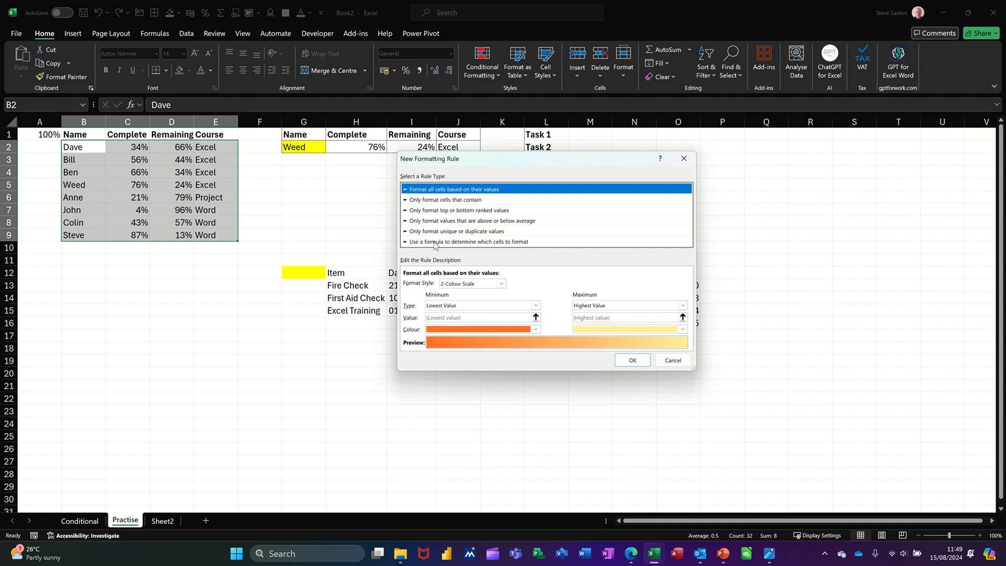
Step: Choose a formula-based rule and enter the formula =$B2=$G$2
left_click(434, 242)
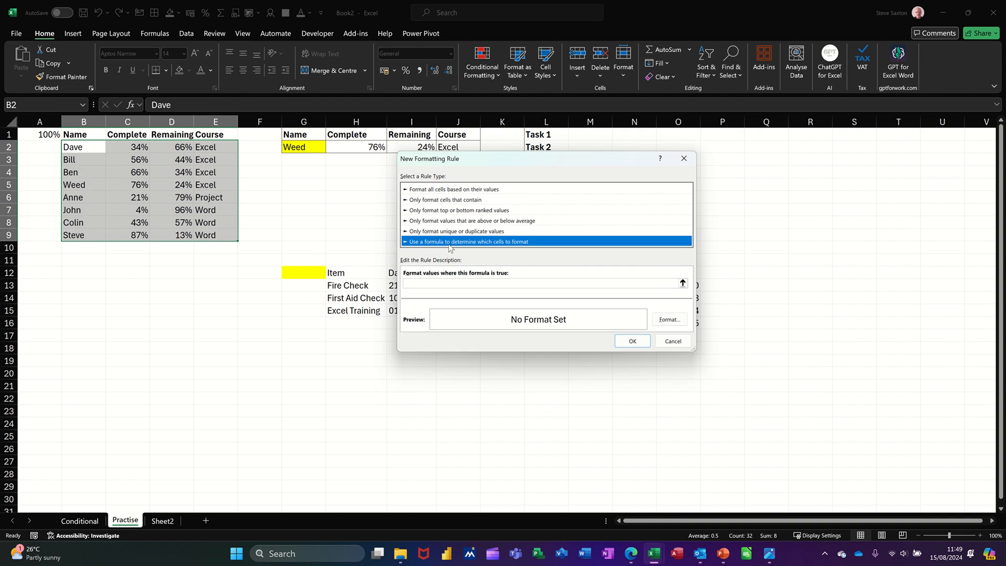
left_click(424, 281)
left_click(461, 200)
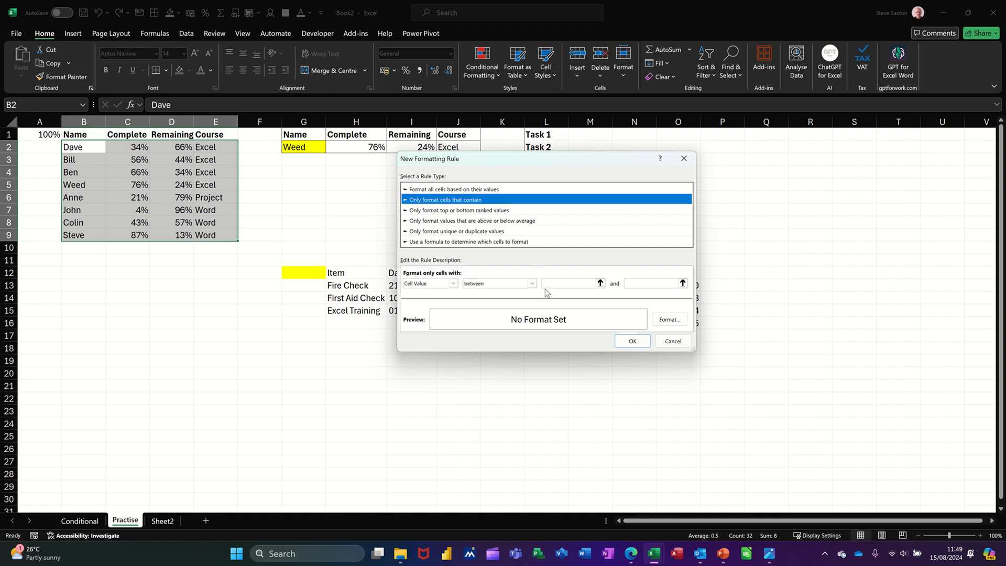
left_click(439, 242)
left_click(423, 282)
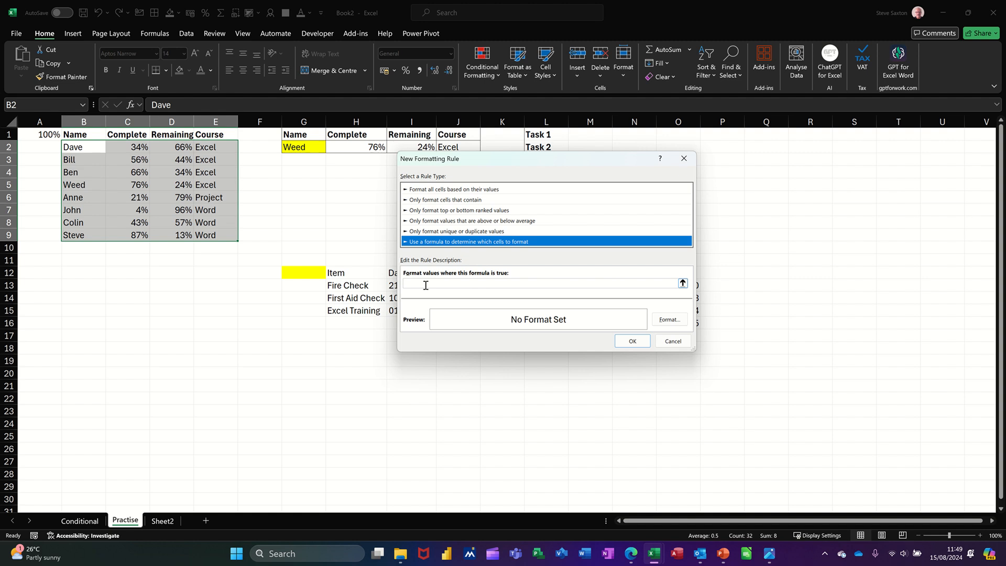
left_click(426, 285)
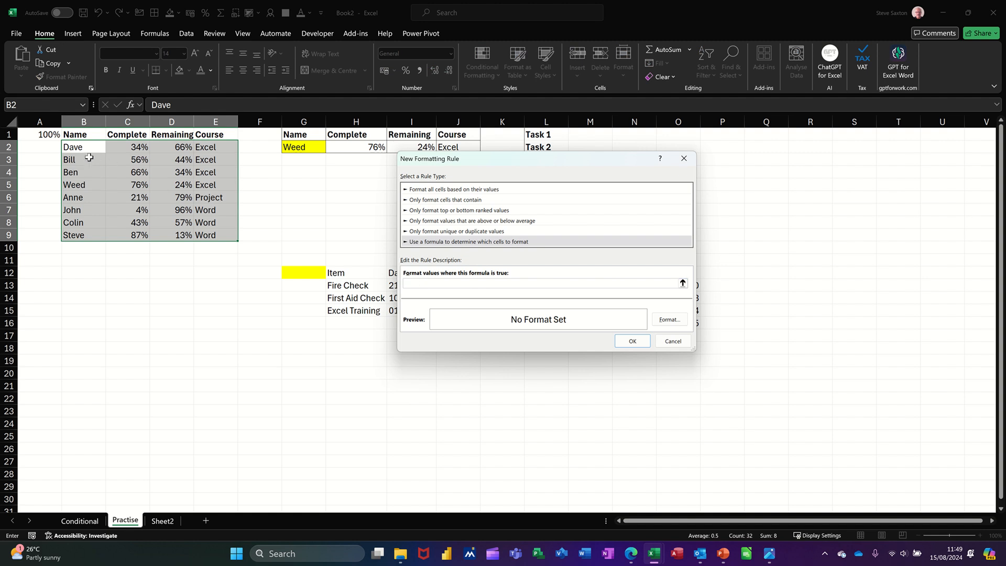
left_click(73, 149)
key("F4")
left_click(299, 150)
Step: Give the rule an orange fill and apply it to B2:E9
left_click(668, 320)
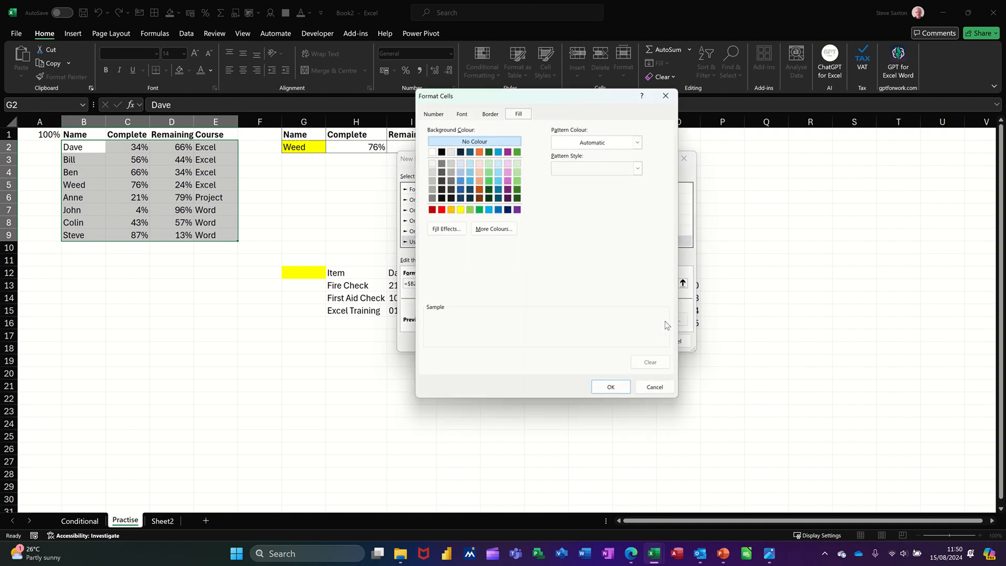
left_click(452, 210)
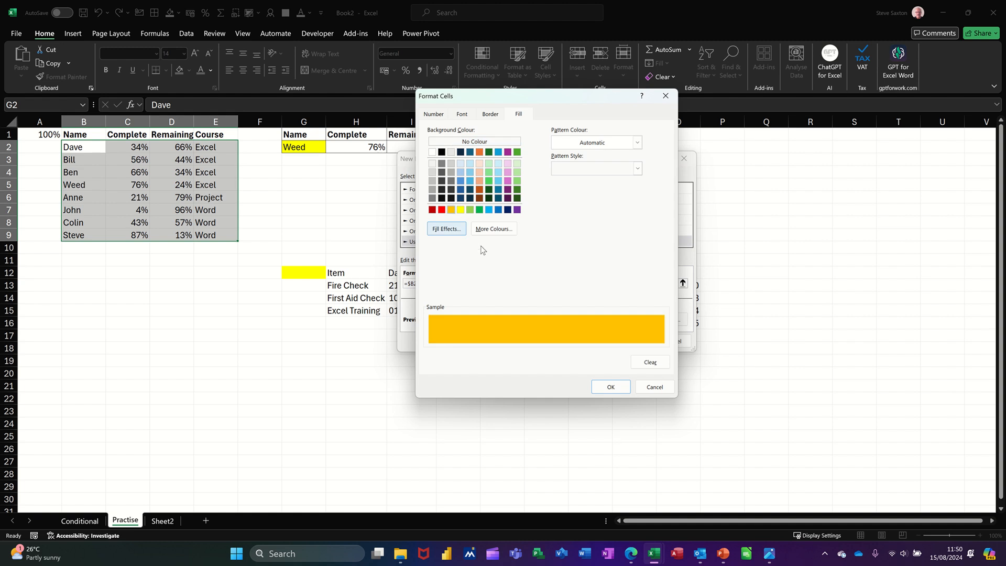
left_click(608, 387)
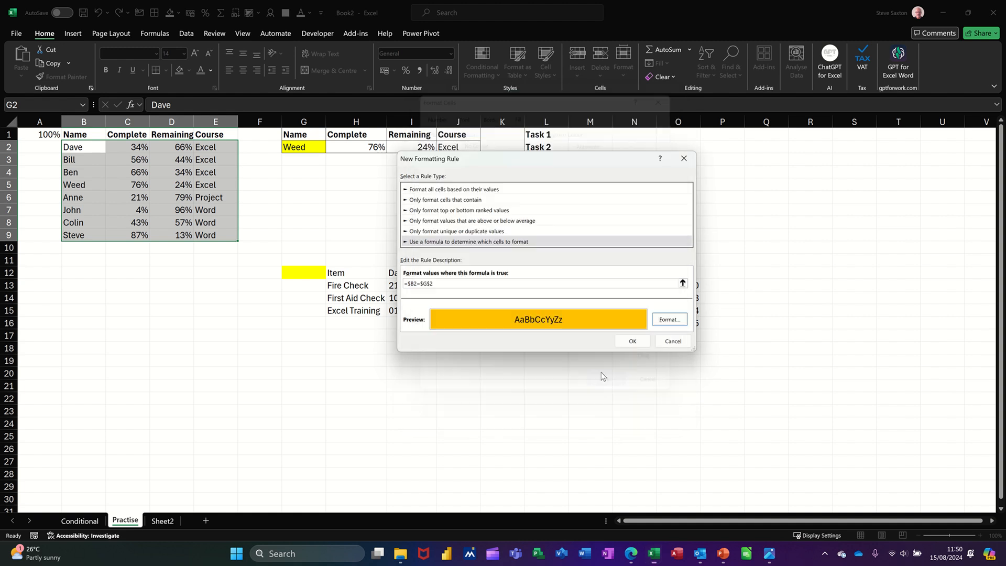
left_click(626, 342)
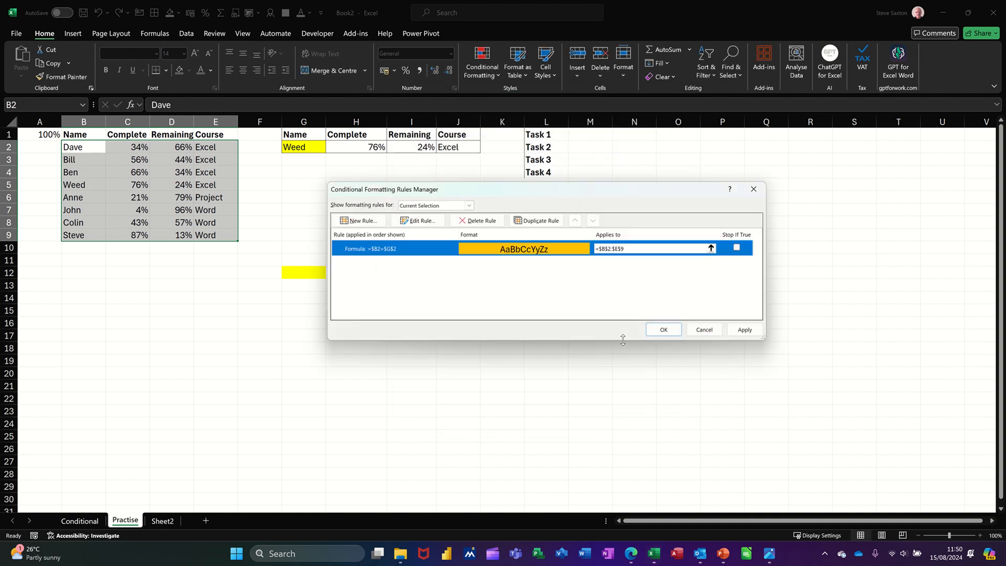
left_click(663, 332)
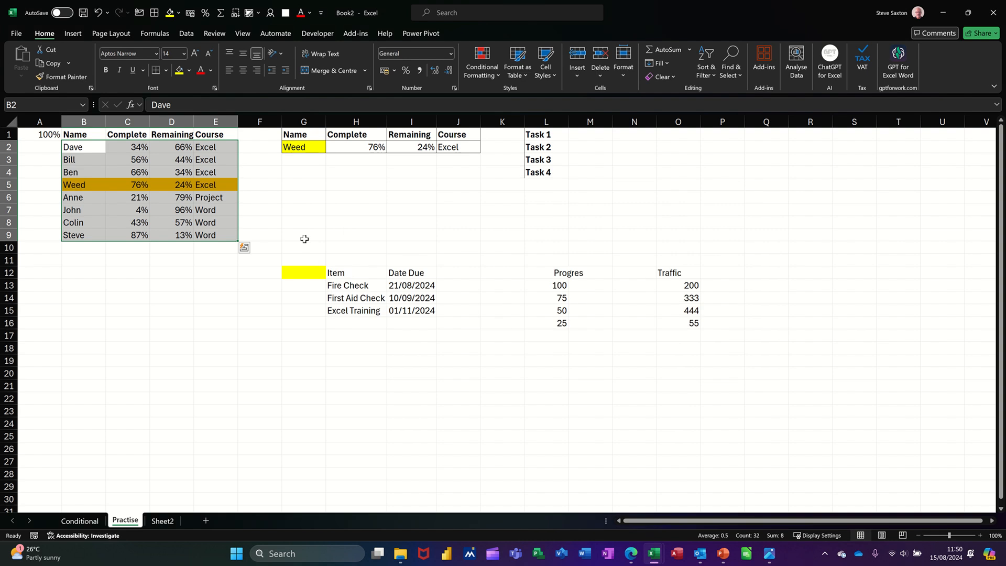
Step: Choose Dave from the name dropdown in G2 to test the row highlight
left_click(306, 148)
left_click(331, 149)
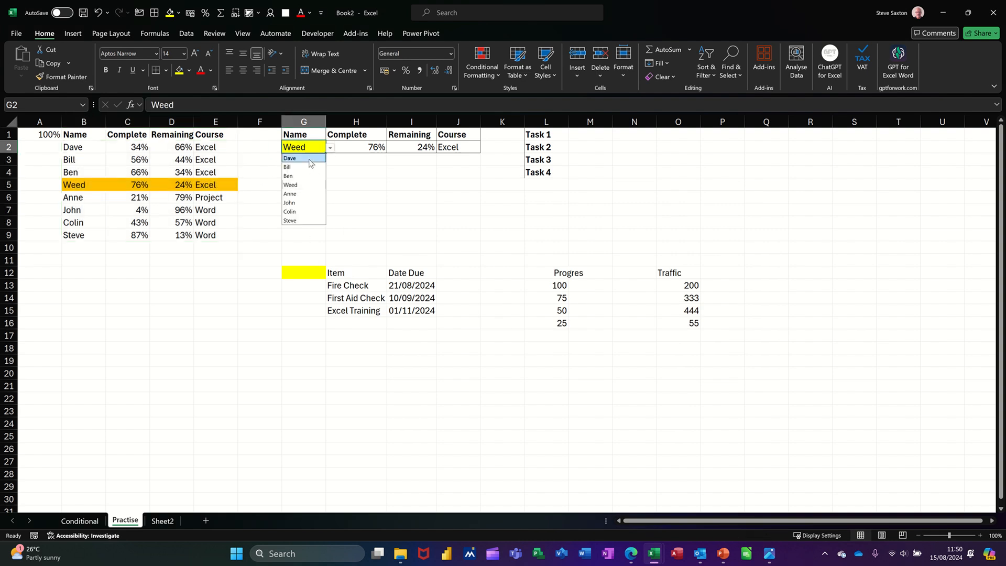
left_click(297, 158)
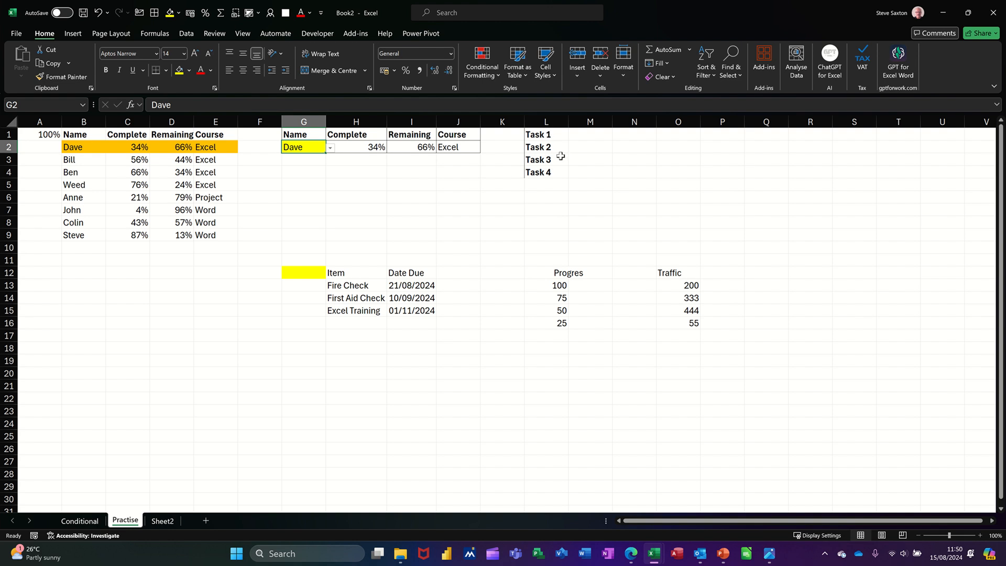
Step: Insert checkboxes in M1 and fill them down to M4 beside Task 1 to Task 4
left_click(584, 135)
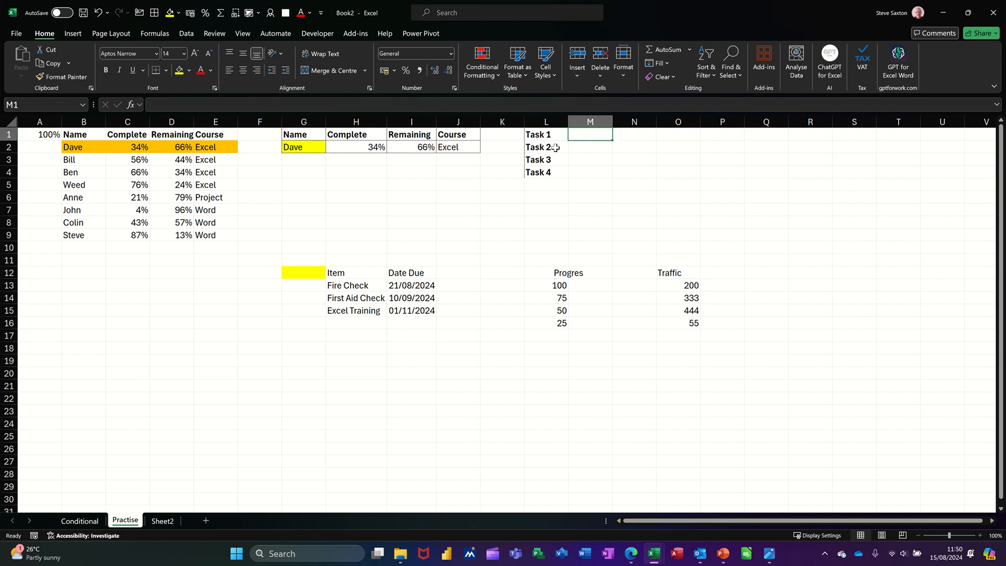
left_click(73, 34)
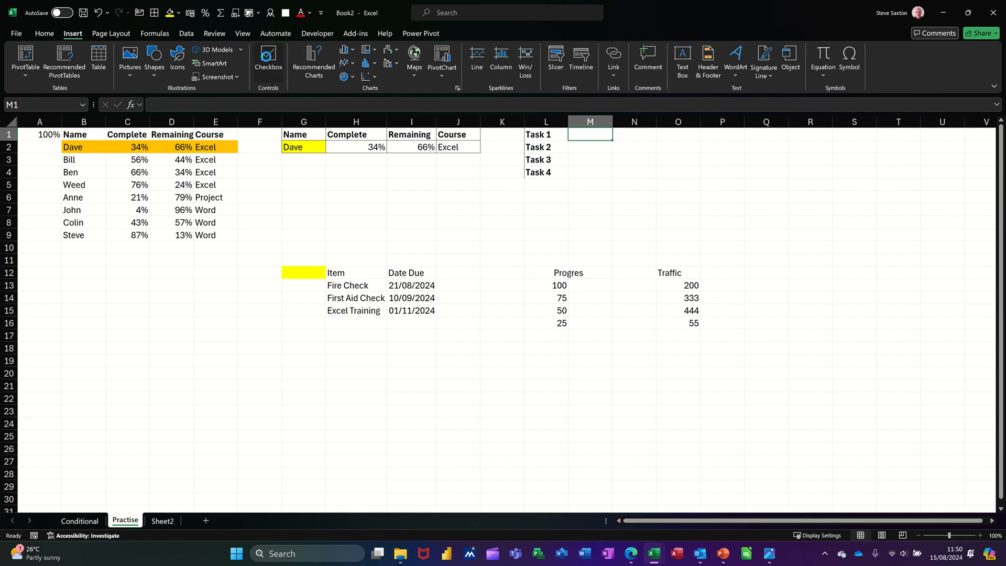
left_click(269, 56)
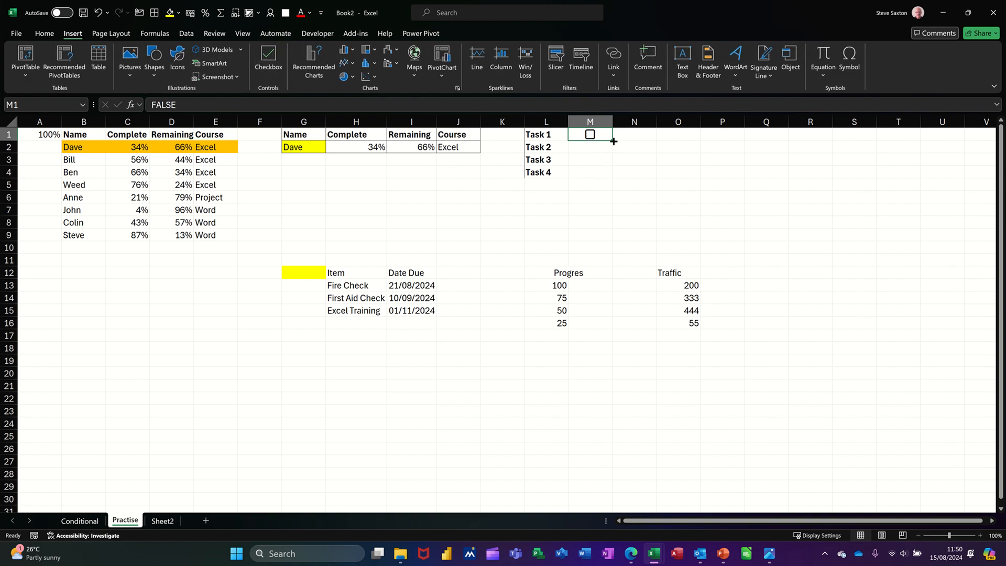
left_click_drag(613, 141, 613, 177)
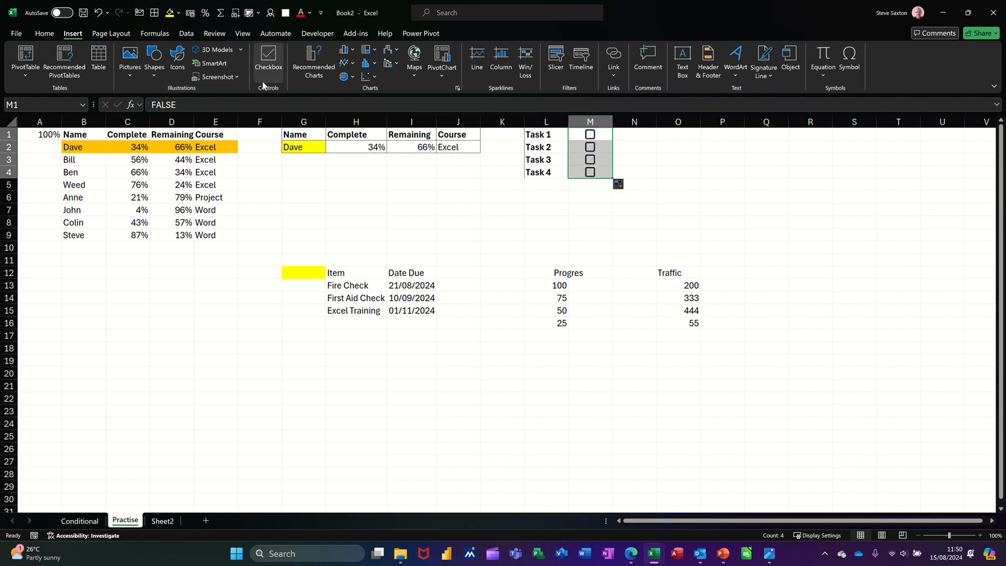
Step: Examine the ribbon customisation options and the Developer form controls without inserting anything
left_click(316, 33)
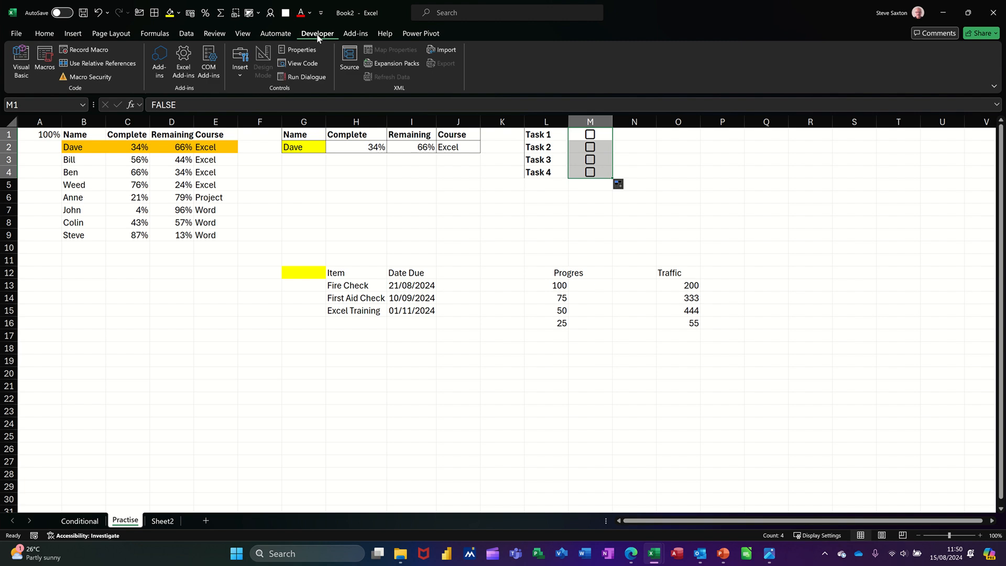
right_click(280, 34)
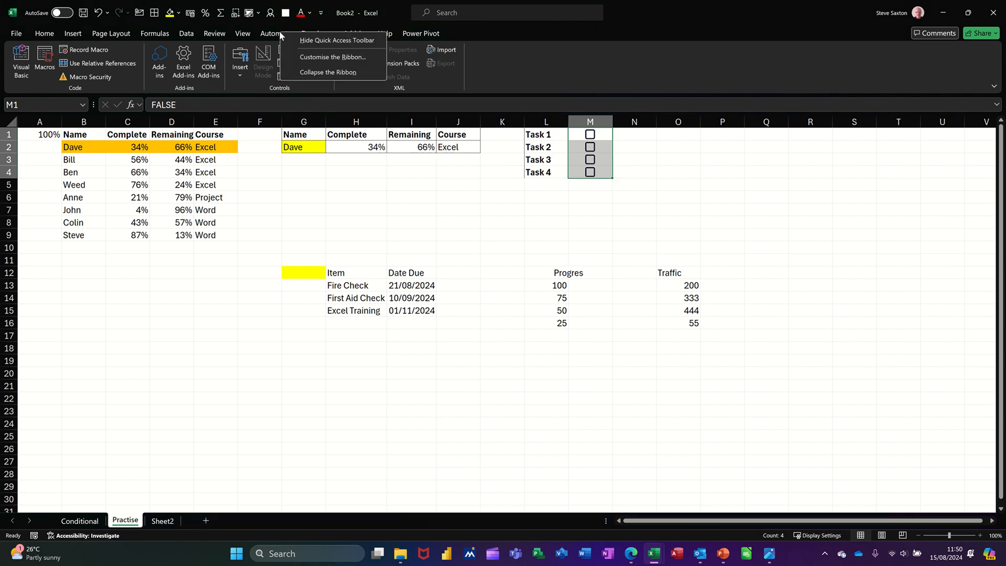
left_click(309, 58)
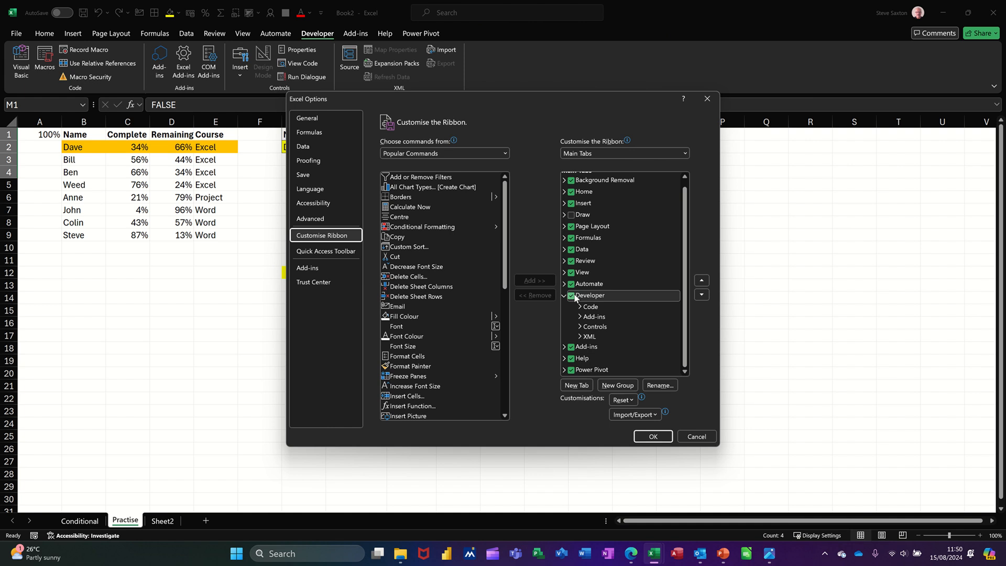
left_click(687, 438)
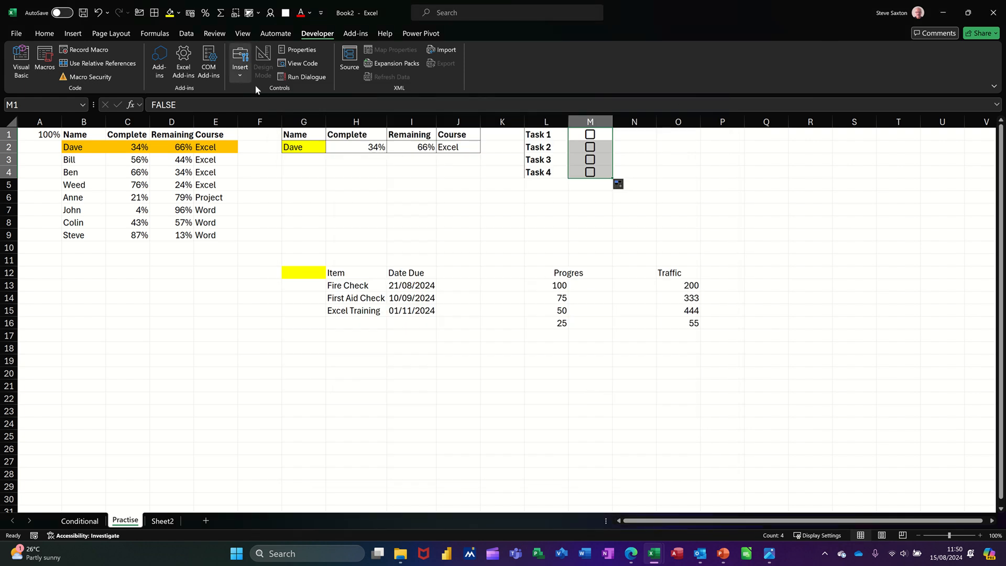
left_click(240, 71)
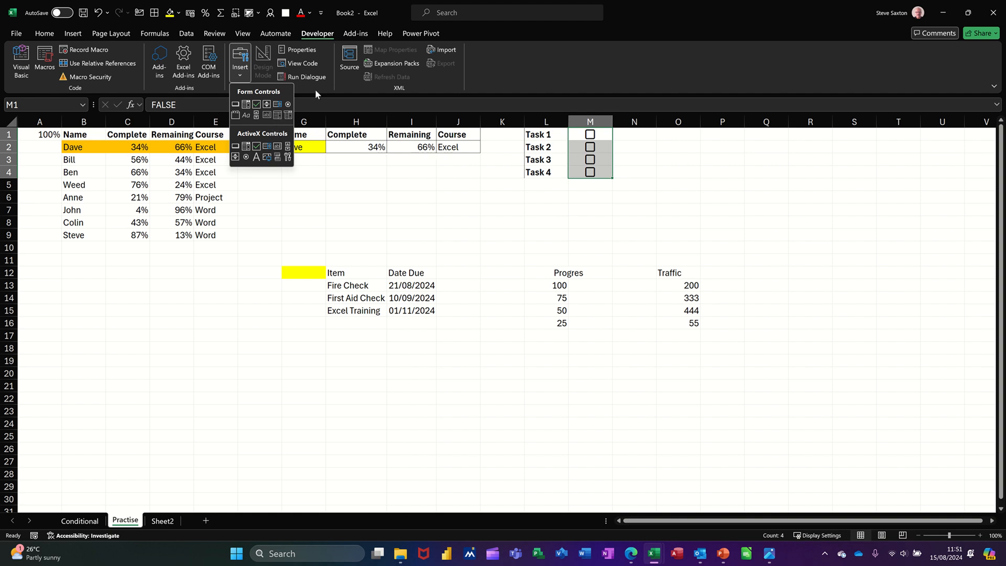
left_click(493, 90)
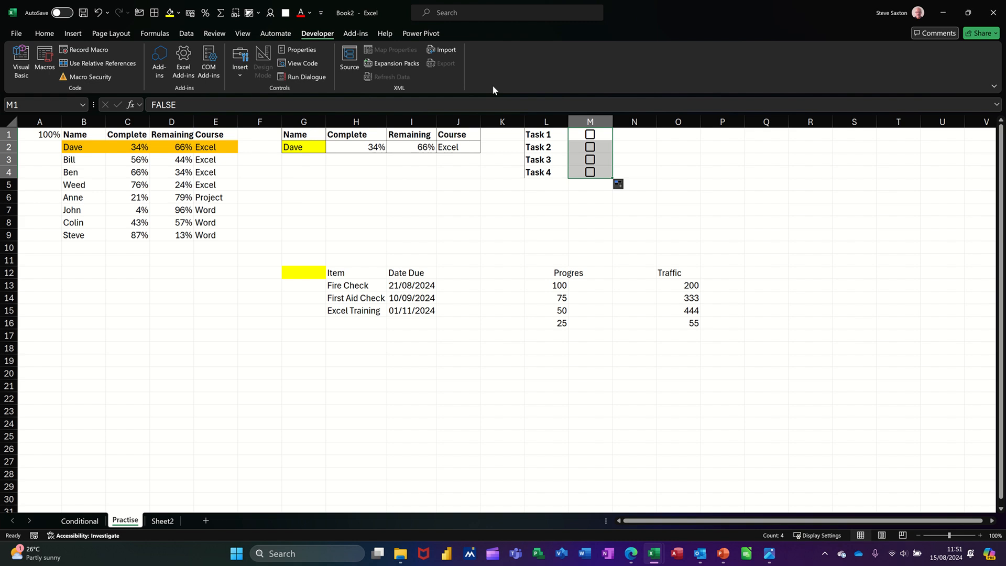
Step: Tick the Task 1 checkbox and select the task labels in L1:L4
left_click(590, 135)
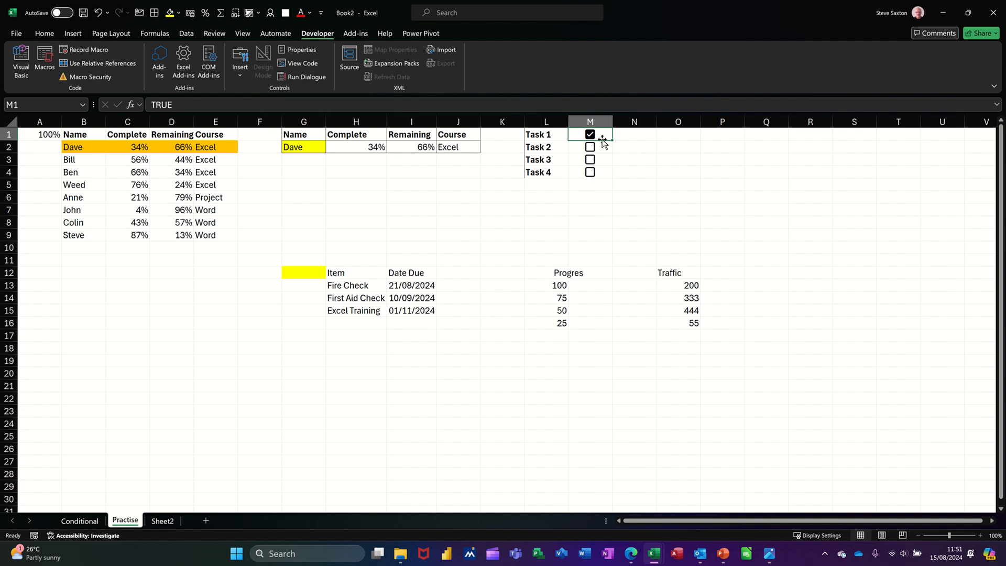
mouse_move(591, 138)
left_click_drag(542, 131, 549, 168)
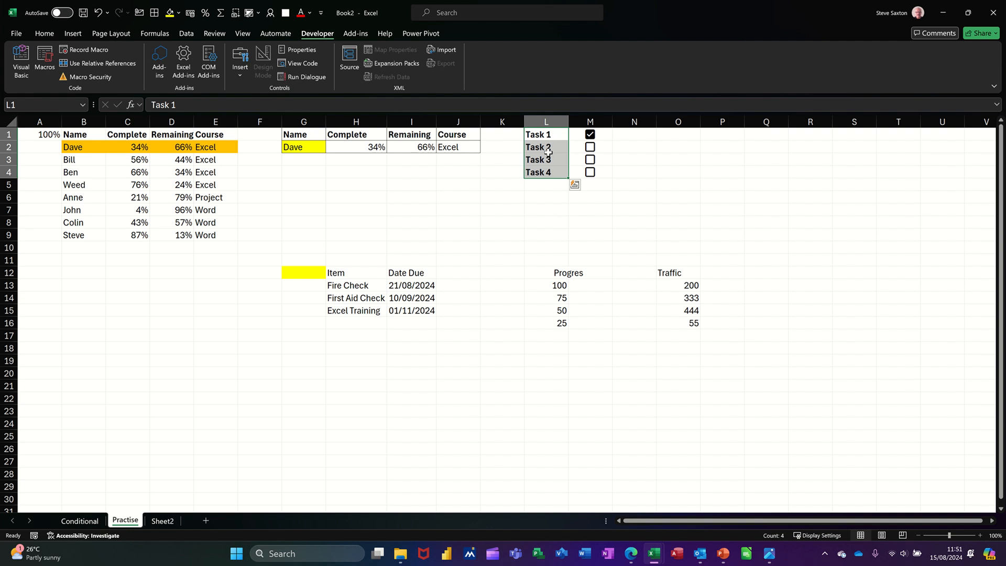
Step: Create a new formula-based conditional formatting rule for L1:L4 using the formula =$M1=true
left_click(45, 33)
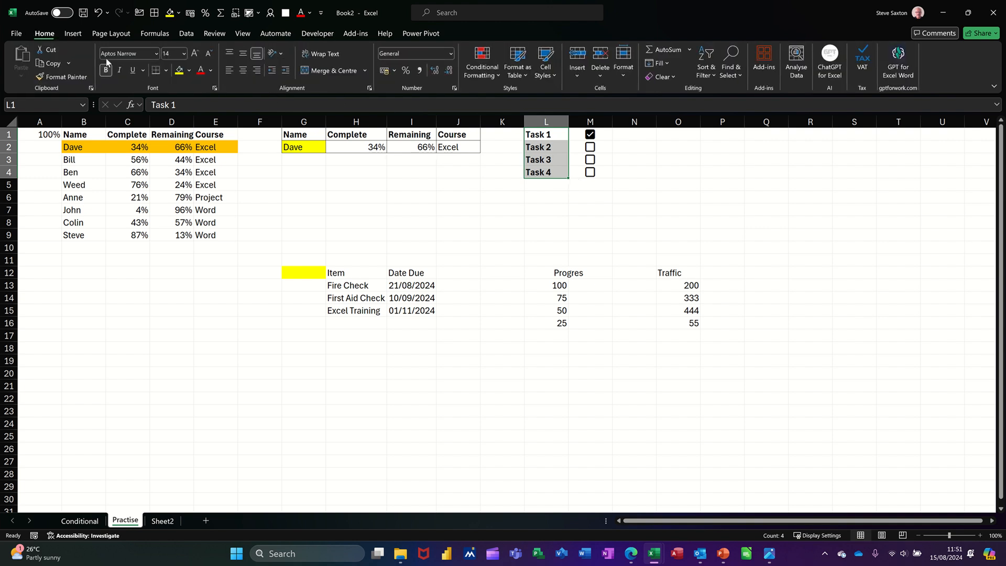
left_click(482, 61)
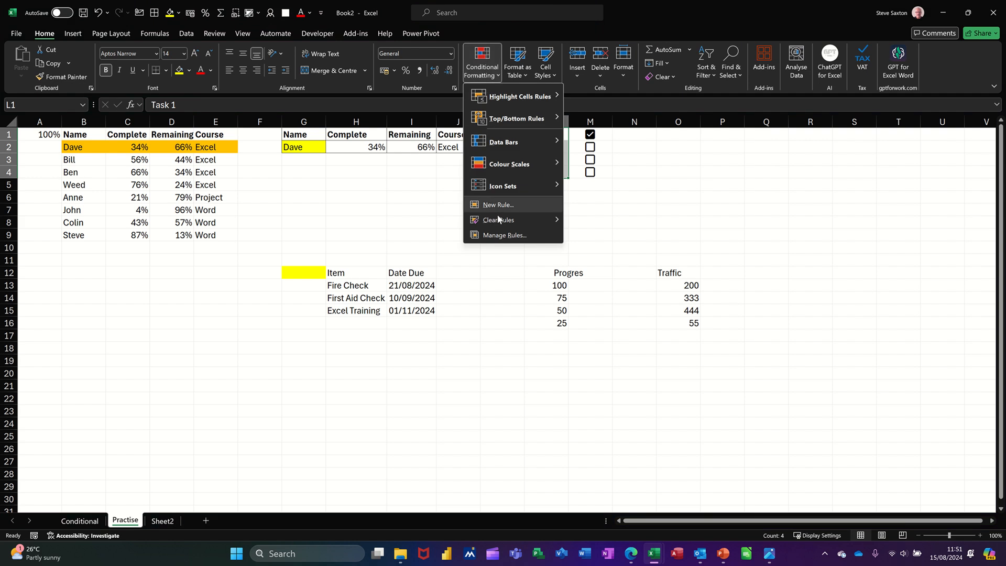
left_click(504, 236)
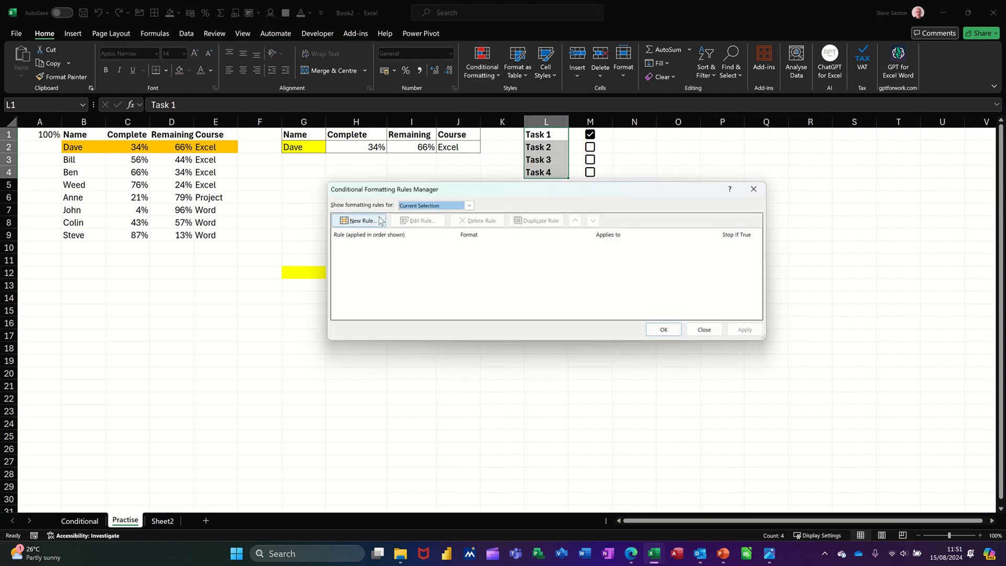
left_click(362, 220)
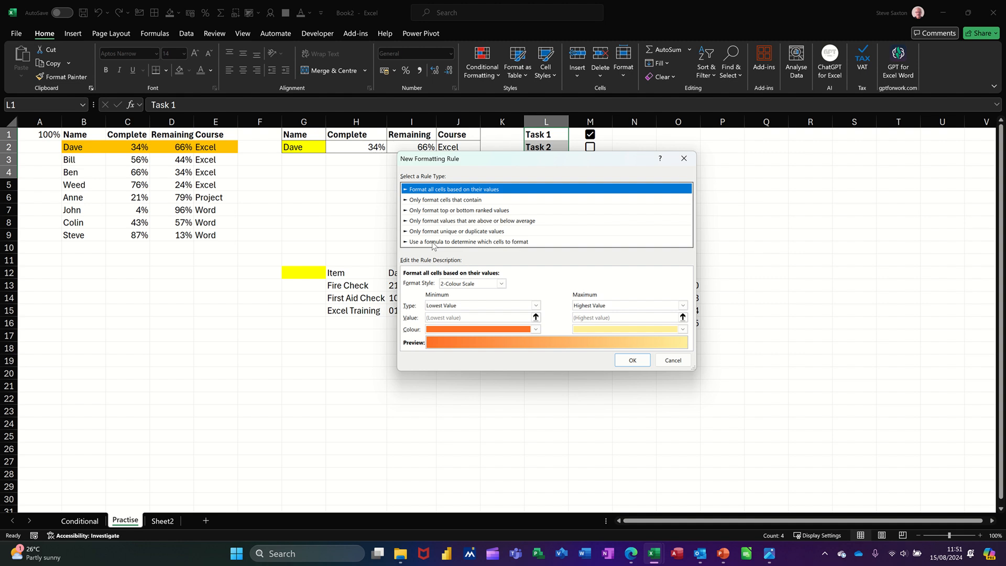
left_click(432, 241)
left_click(441, 284)
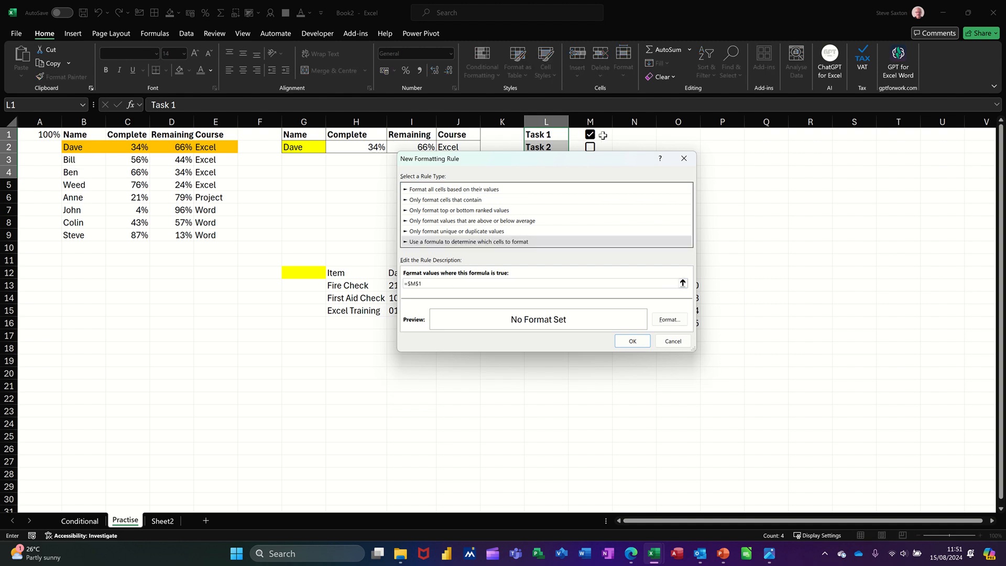
left_click(602, 135)
type("=true")
Step: Give the rule a red strikethrough font, apply it, and tick the Task 3 checkbox to test it
left_click(663, 321)
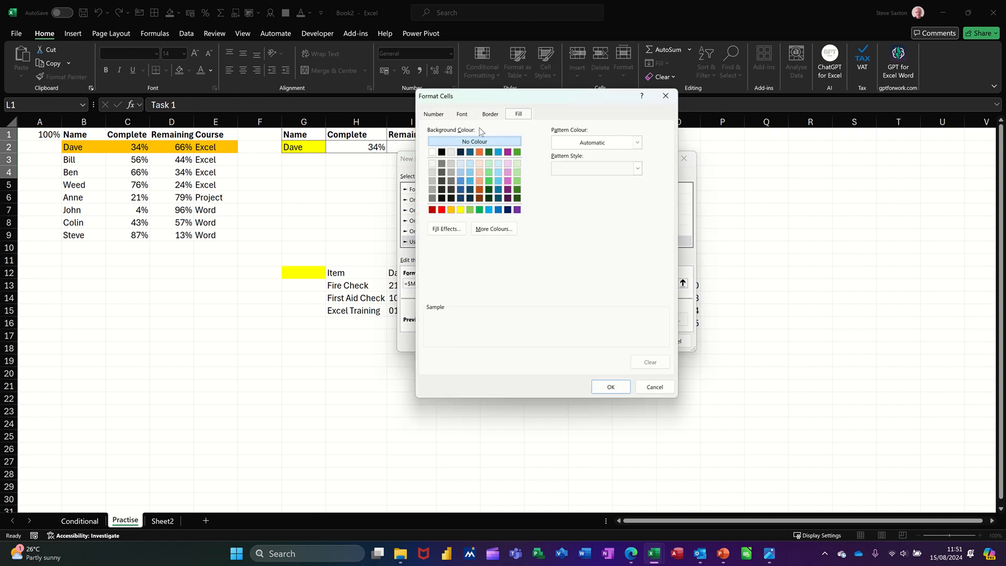
left_click(462, 114)
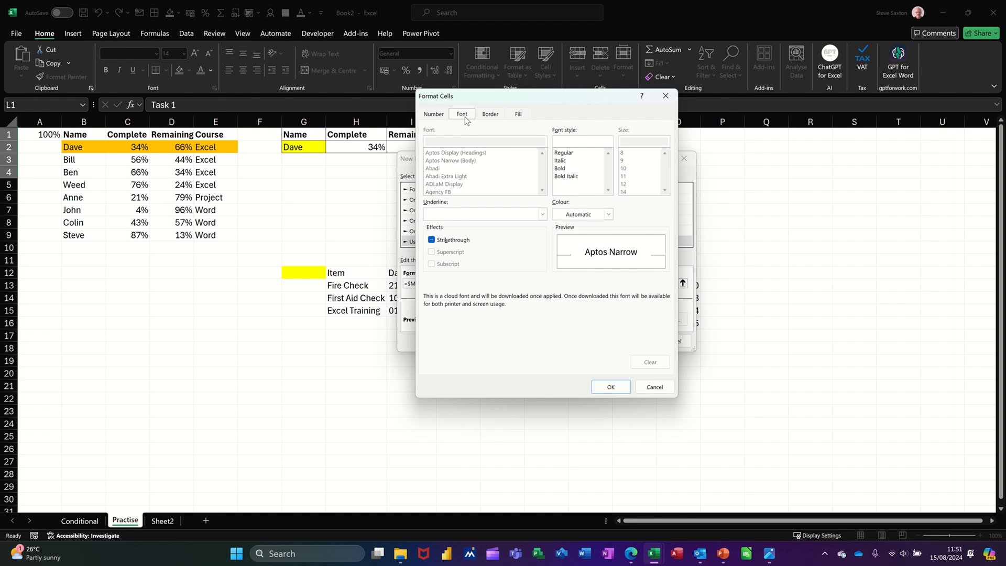
left_click(454, 241)
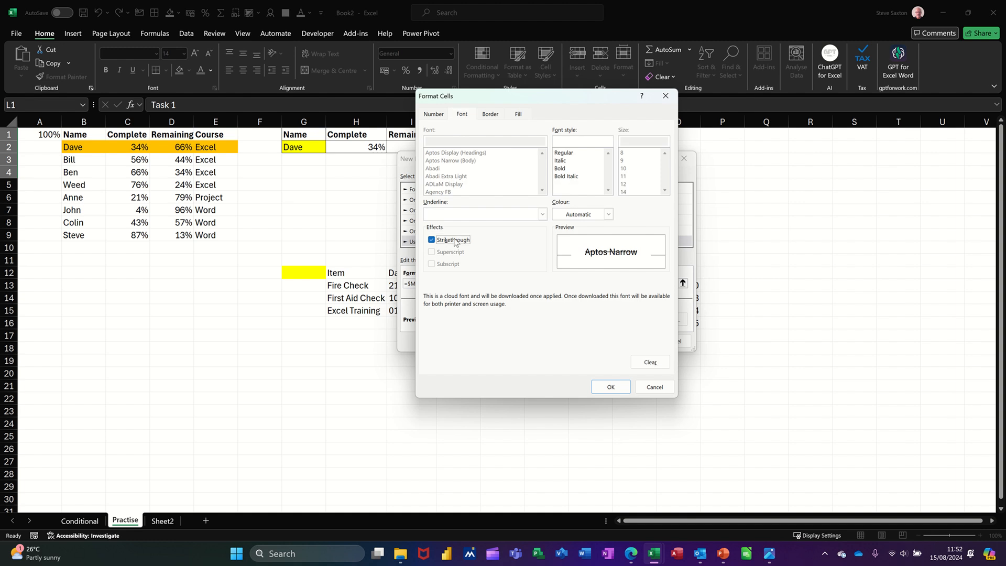
left_click(608, 215)
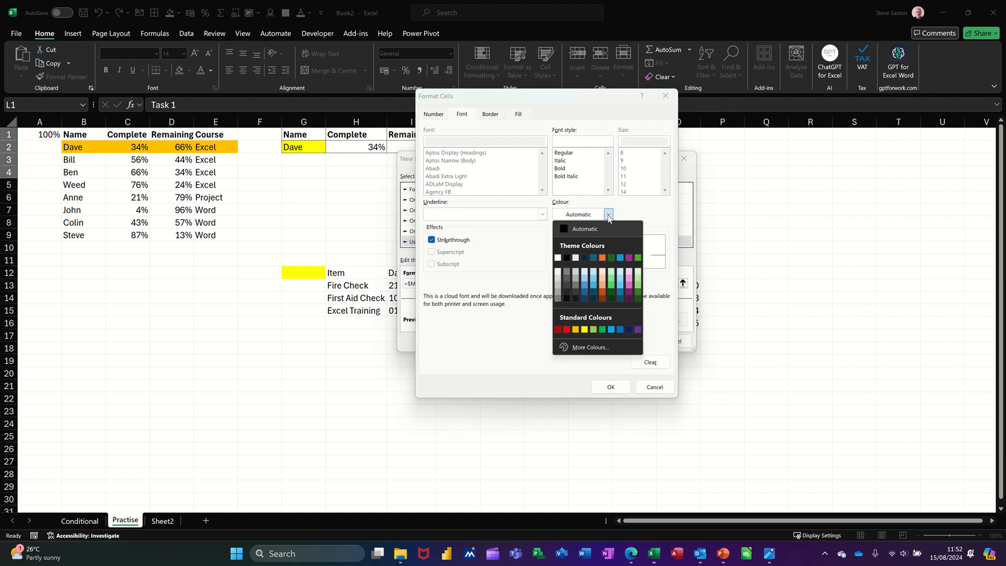
left_click(567, 329)
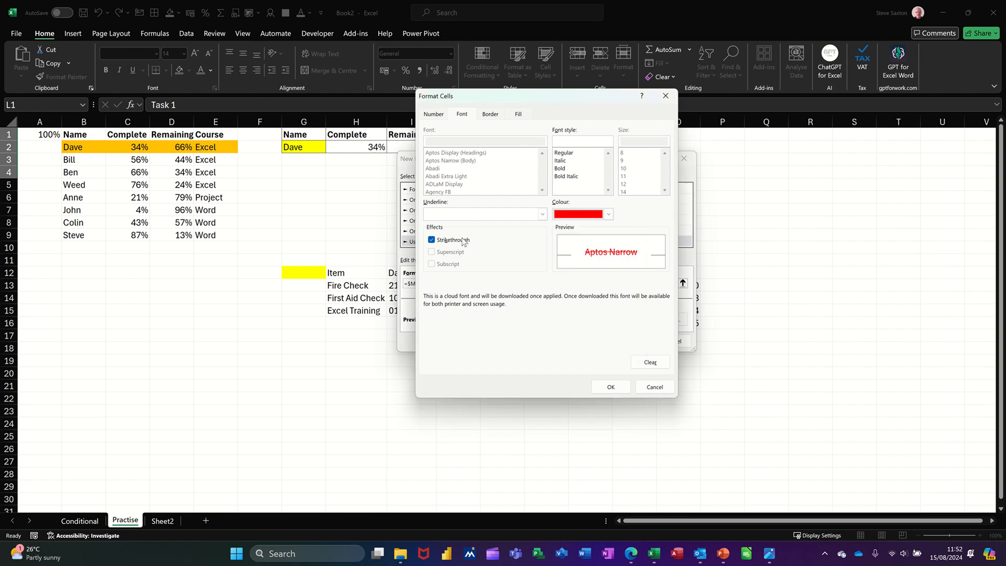
left_click(610, 386)
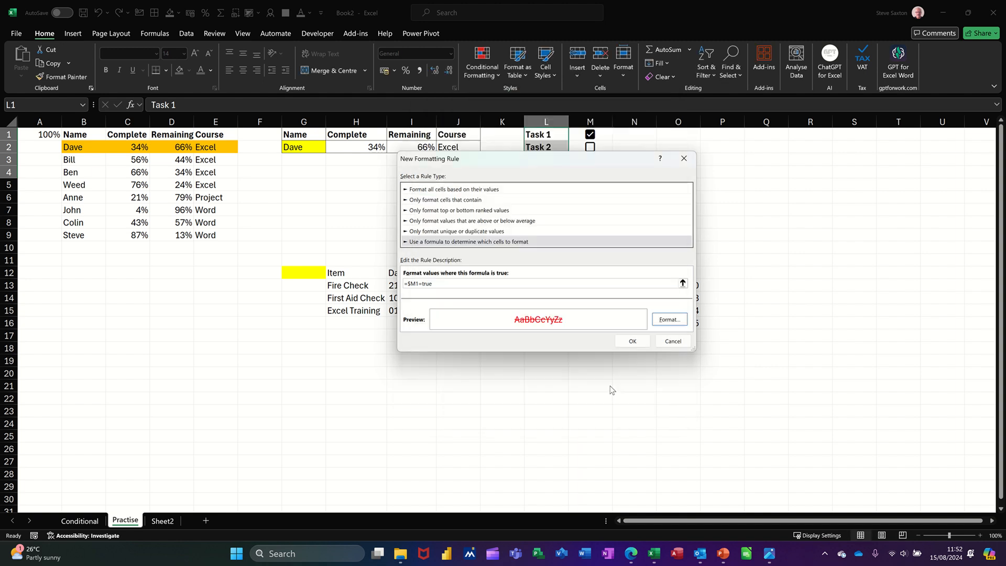
left_click(627, 339)
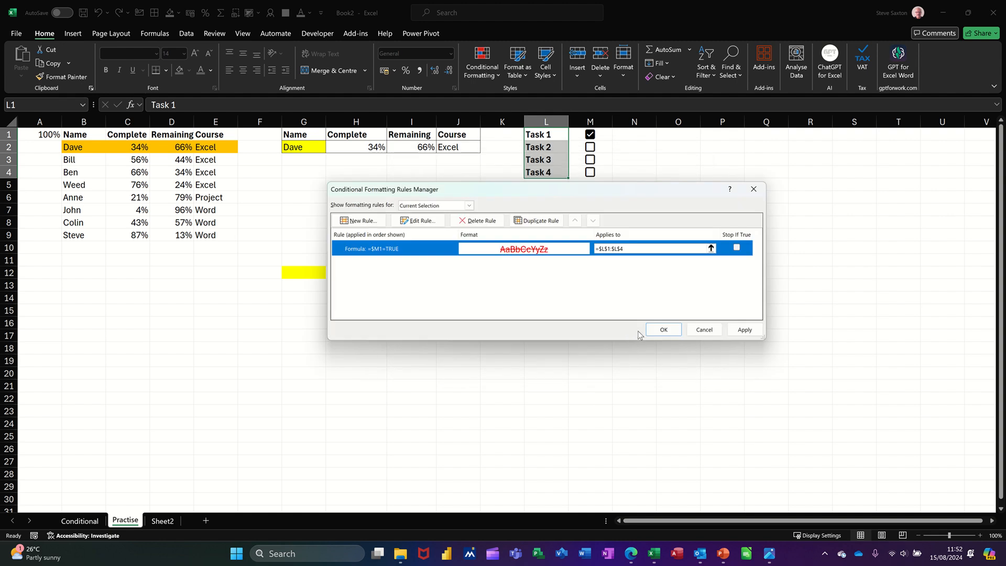
left_click(663, 330)
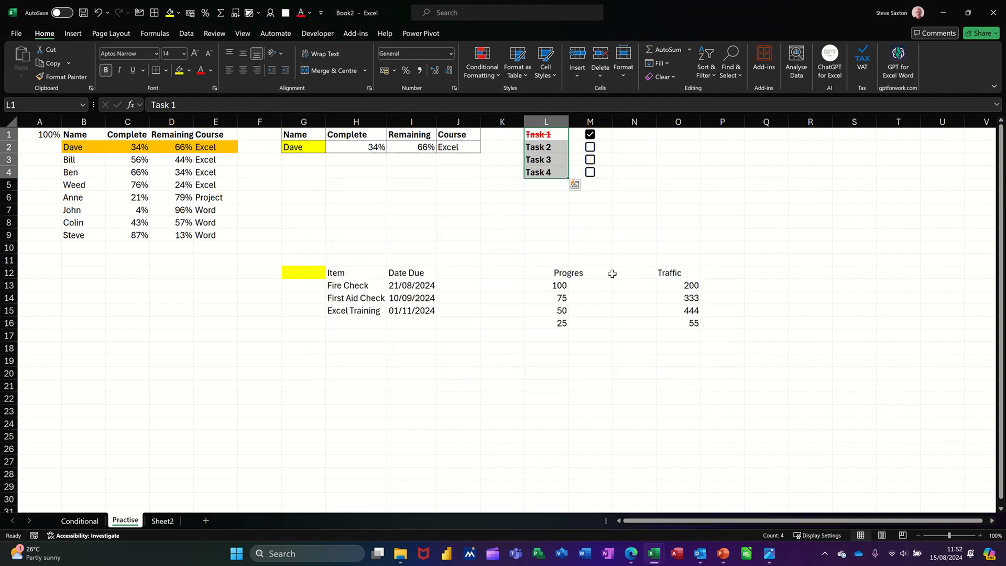
left_click(591, 160)
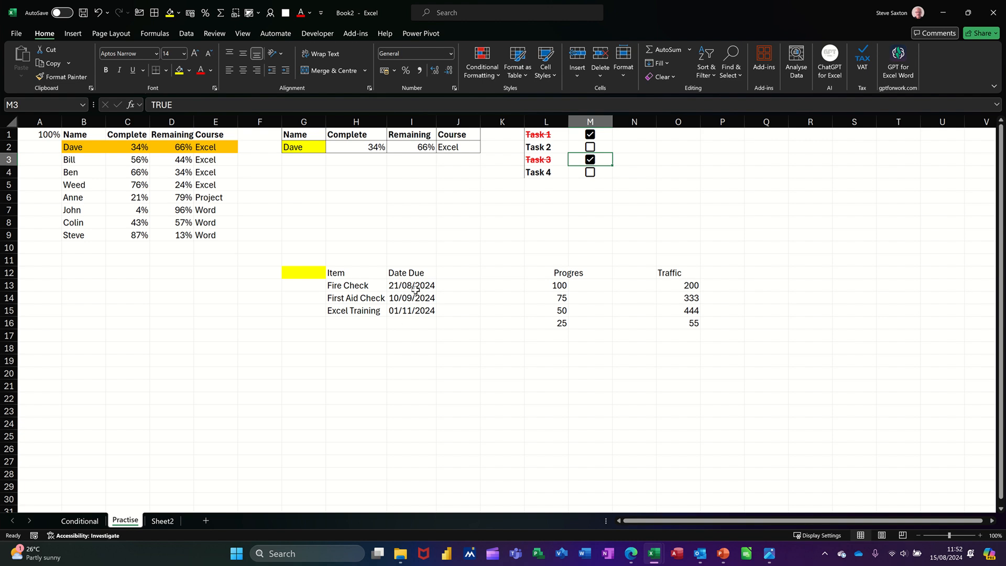
Step: Enter the formula =TODAY() in G12
left_click(305, 272)
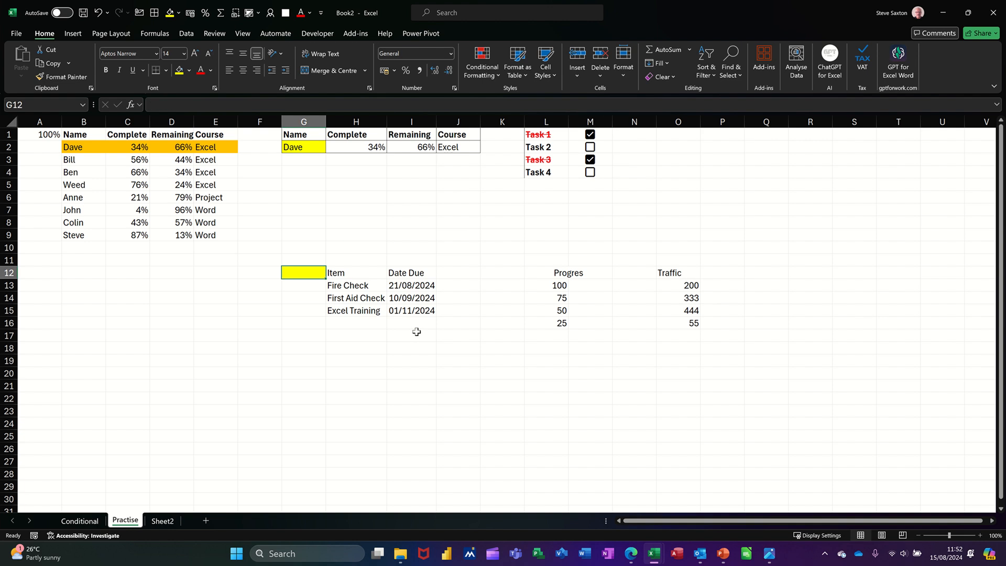
type("to")
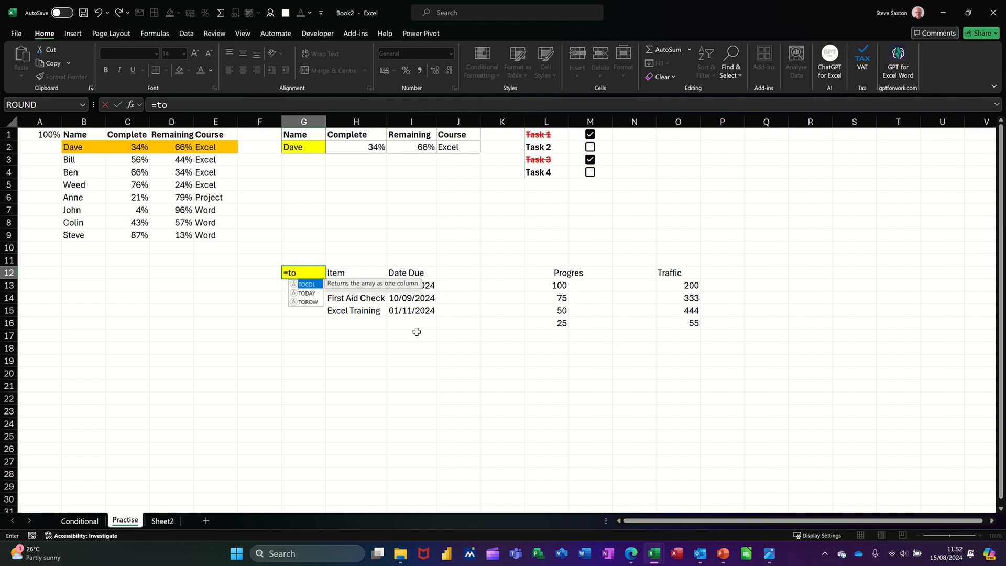
type("day(")
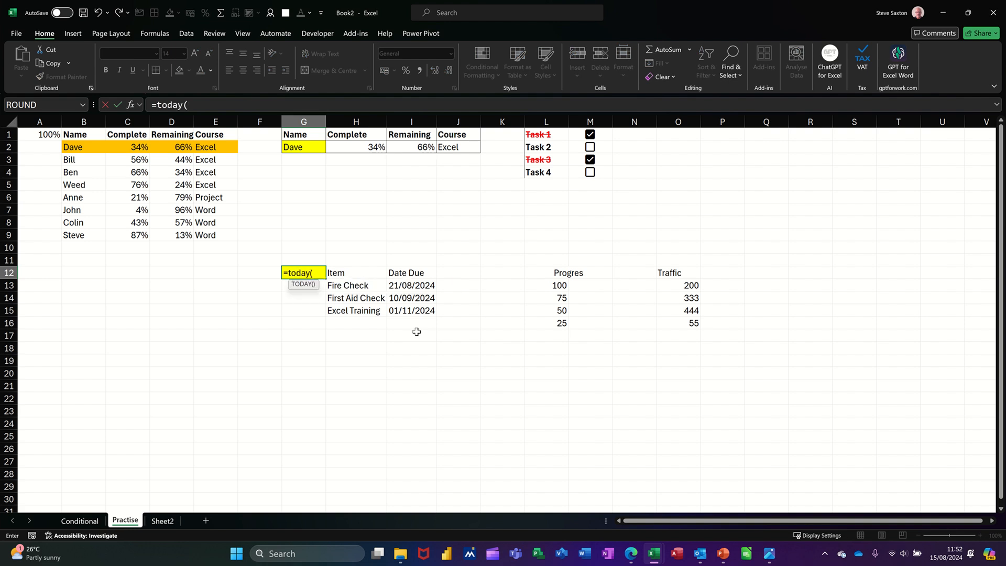
type(")")
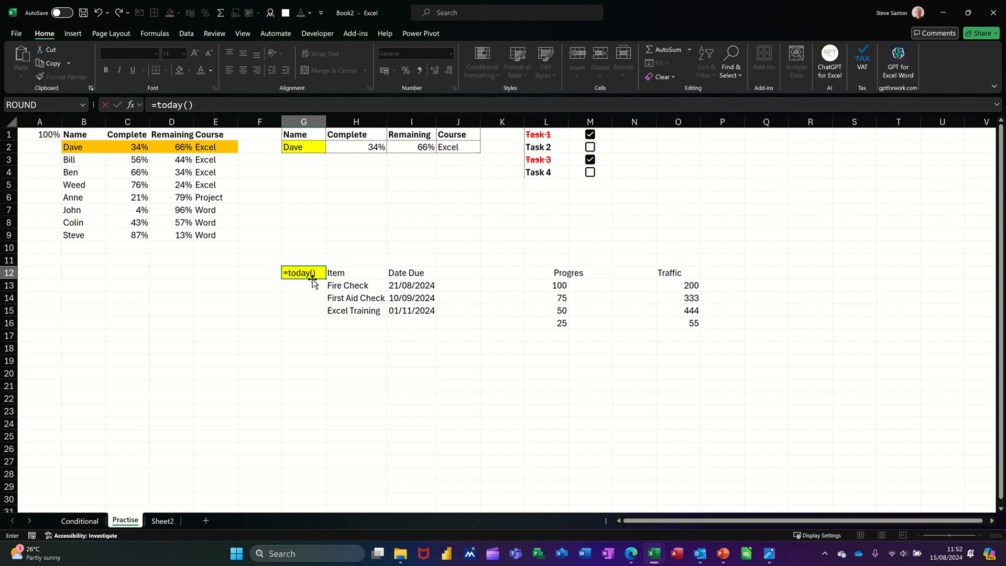
left_click(118, 105)
Step: Insert today's date as a static value in G18 and reselect the cell
left_click(314, 349)
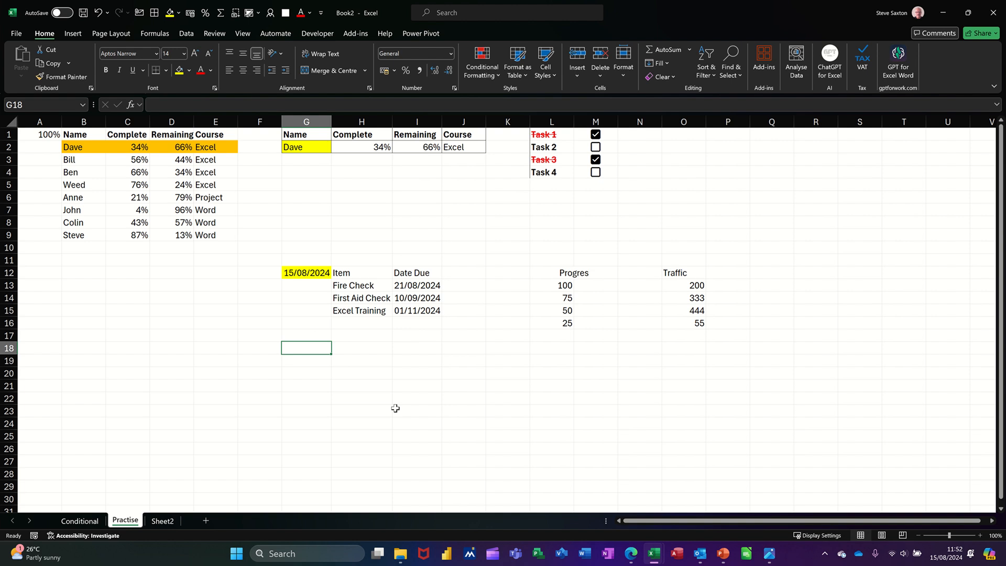
key("ctrl+semicolon")
key("Return")
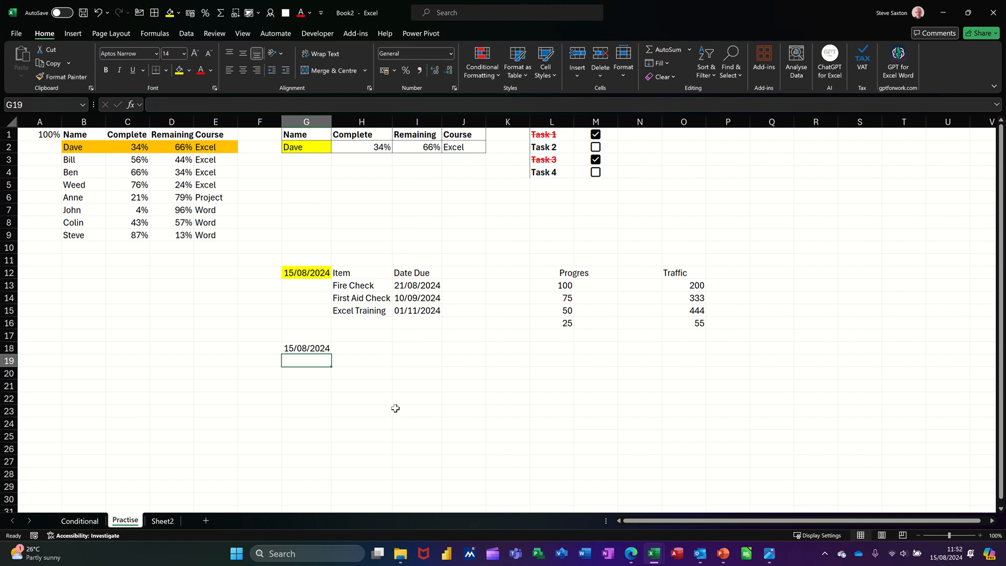
left_click(308, 350)
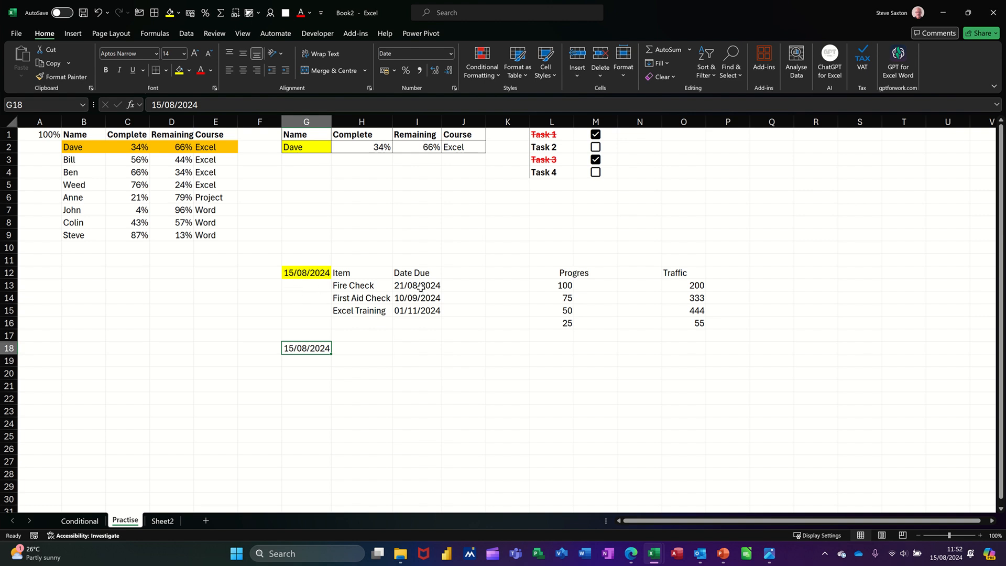
Step: Start a new conditional formatting rule for the due dates in I13:I15 that formats cell values greater than a value
left_click_drag(420, 287, 419, 311)
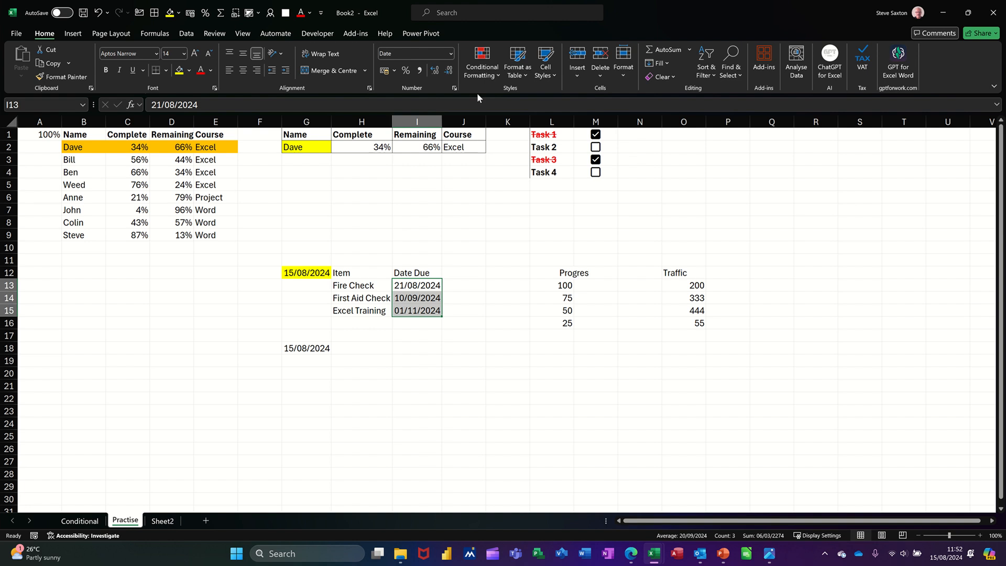
left_click(482, 62)
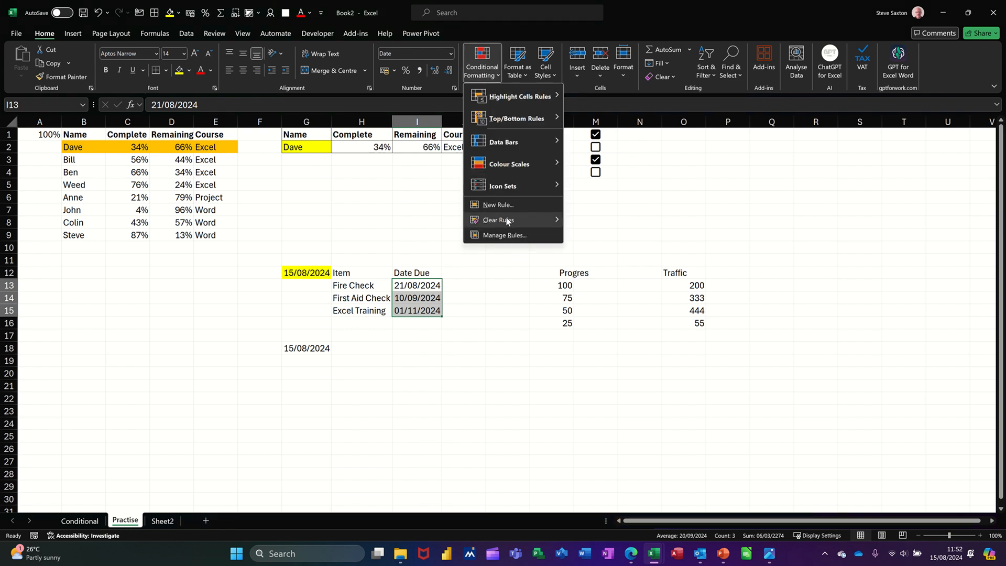
left_click(501, 237)
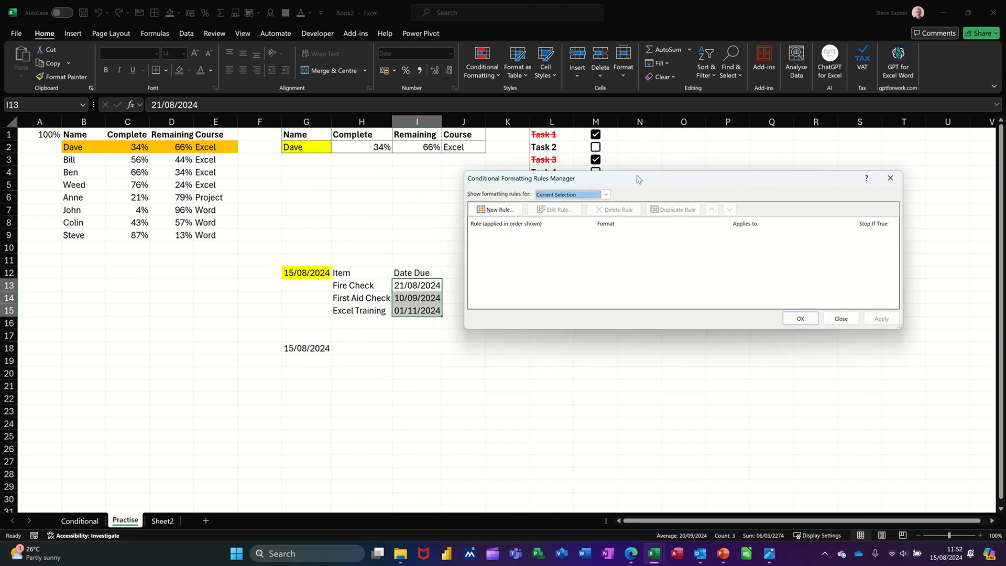
left_click_drag(637, 175, 662, 193)
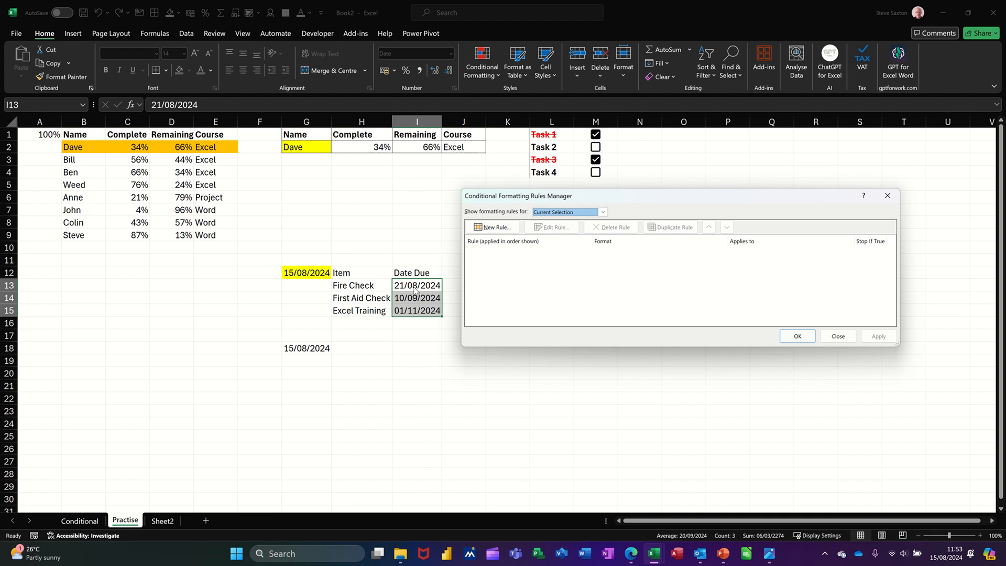
left_click(491, 228)
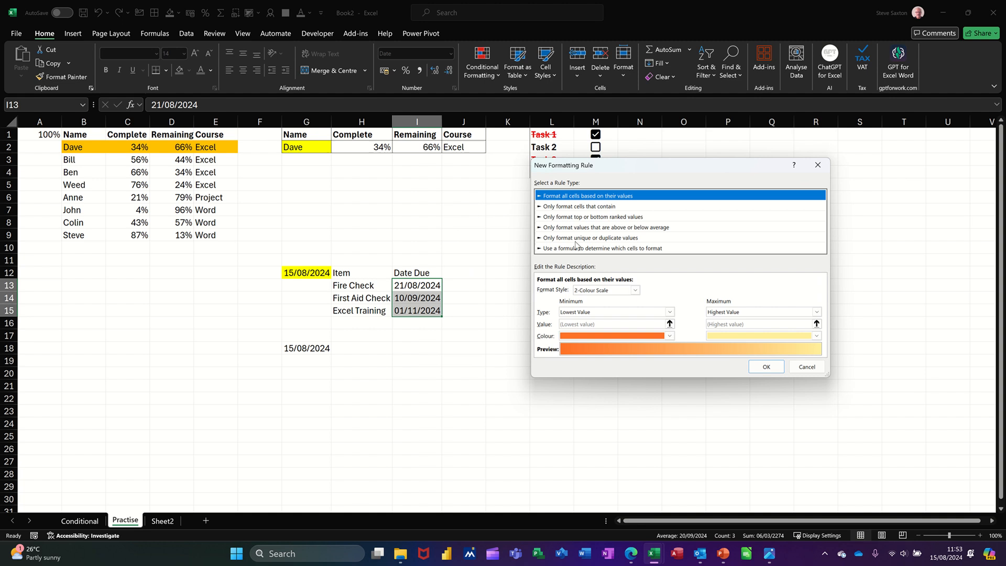
left_click(562, 249)
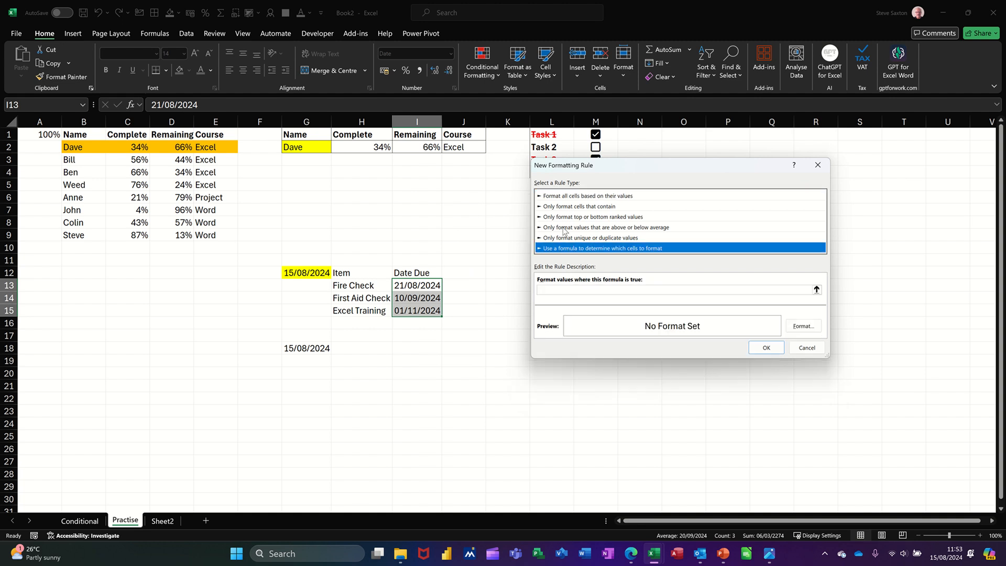
left_click(549, 207)
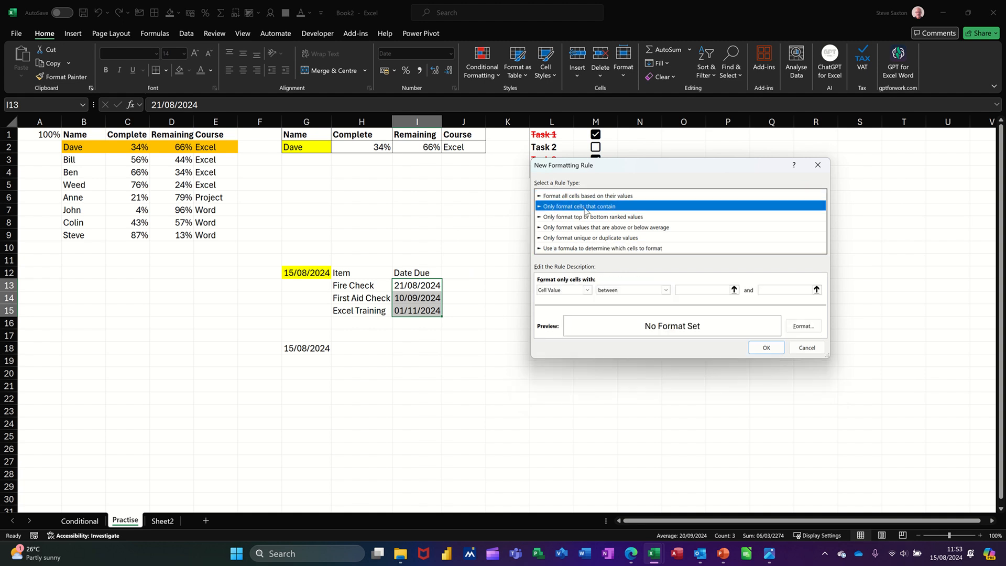
left_click(666, 290)
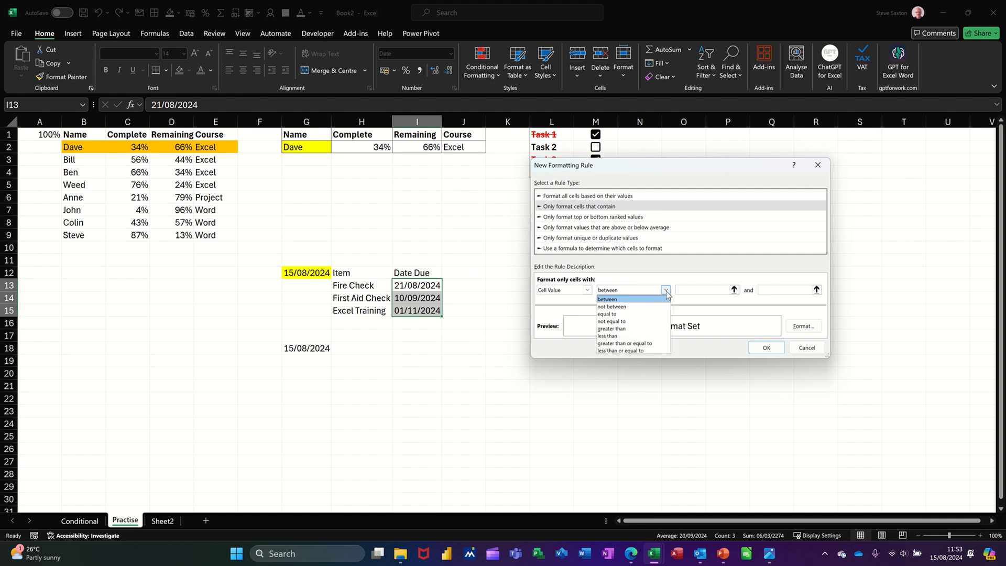
left_click(635, 330)
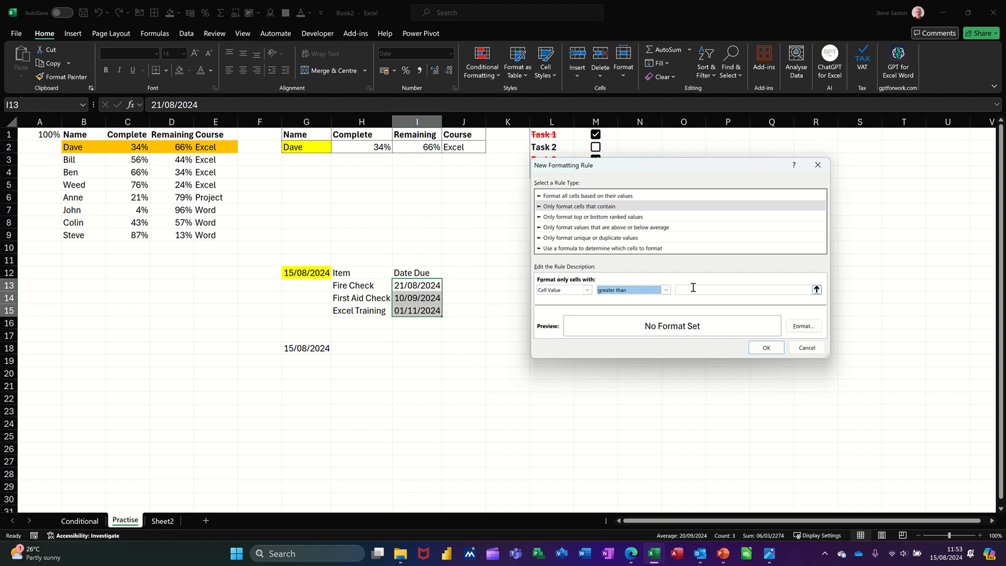
left_click(692, 288)
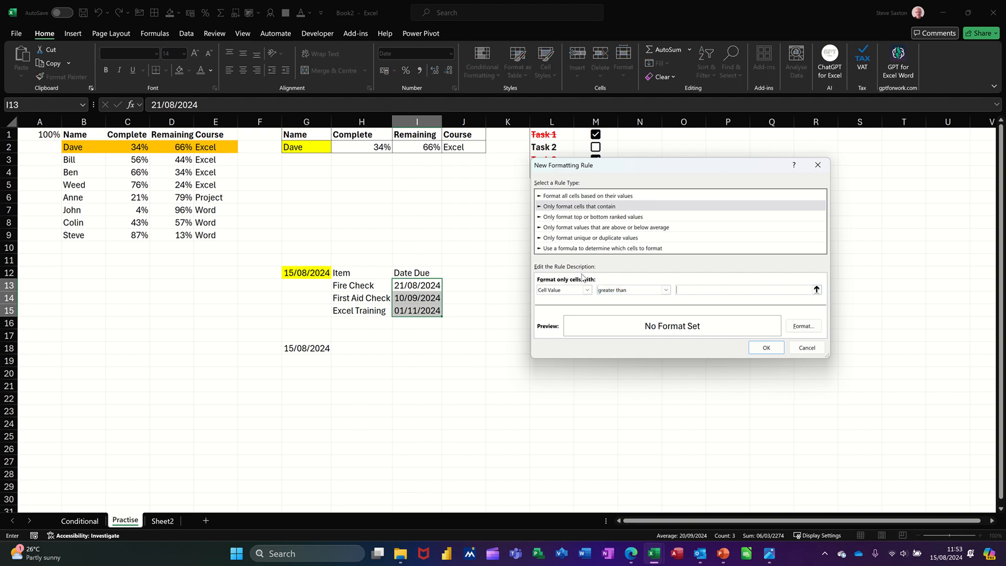
Step: Finish the rule to highlight due dates greater than =$G$12+30 with a green fill
left_click(314, 273)
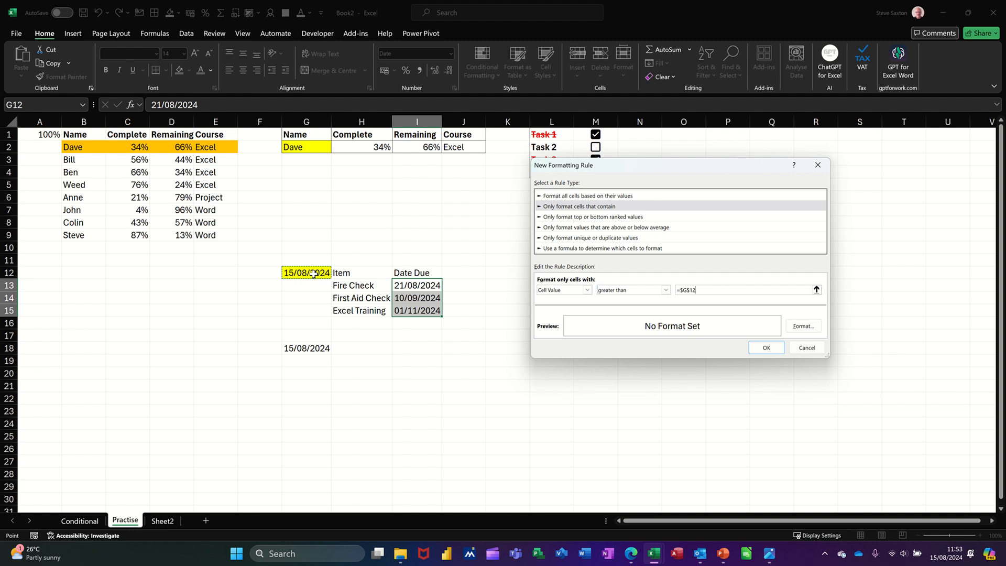
type("+30")
left_click(803, 326)
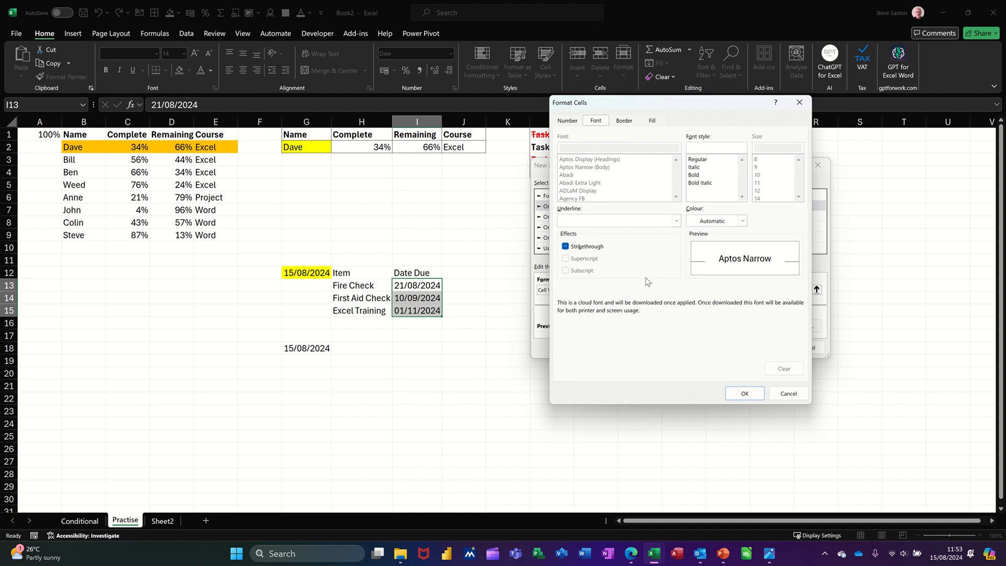
left_click(653, 121)
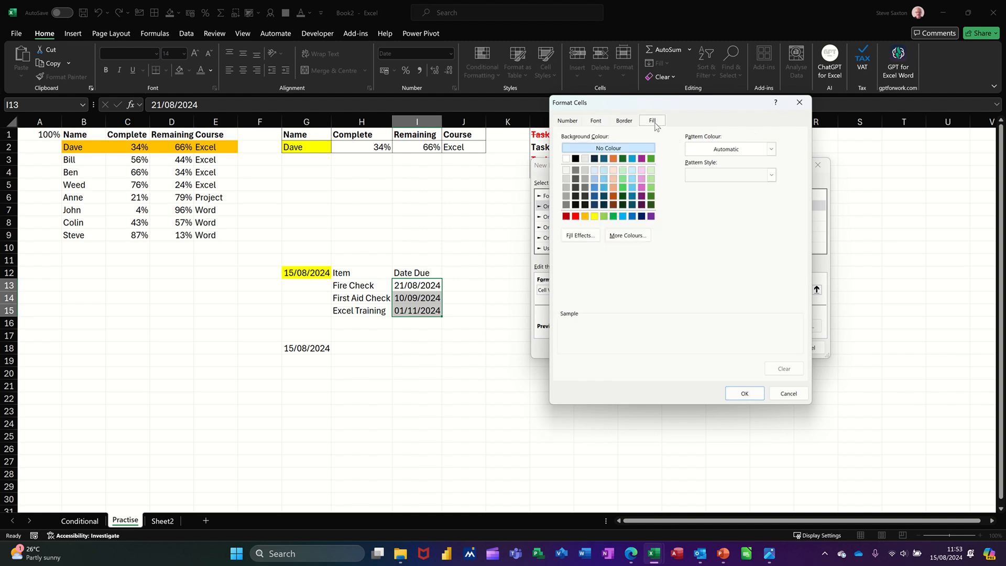
left_click(604, 215)
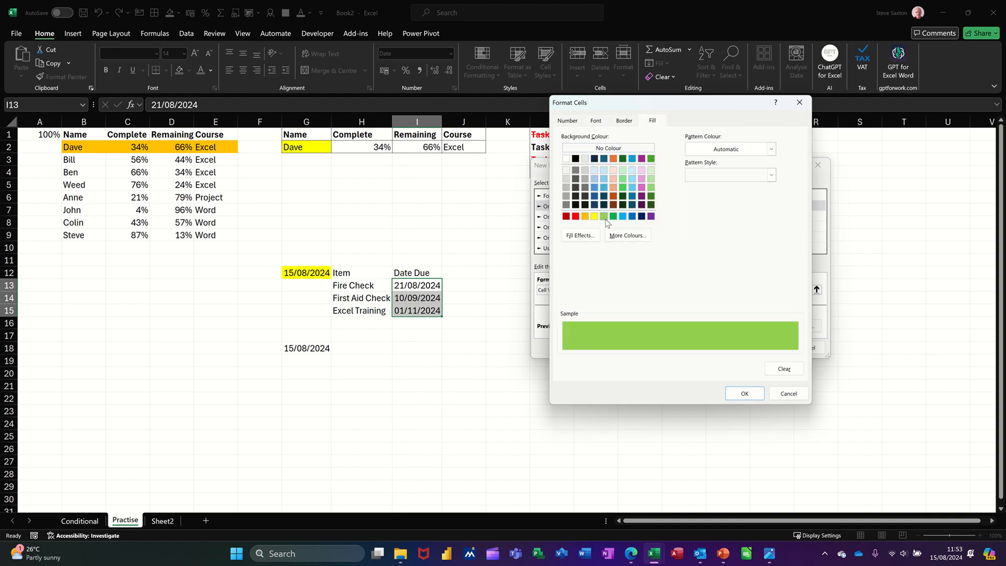
left_click(743, 393)
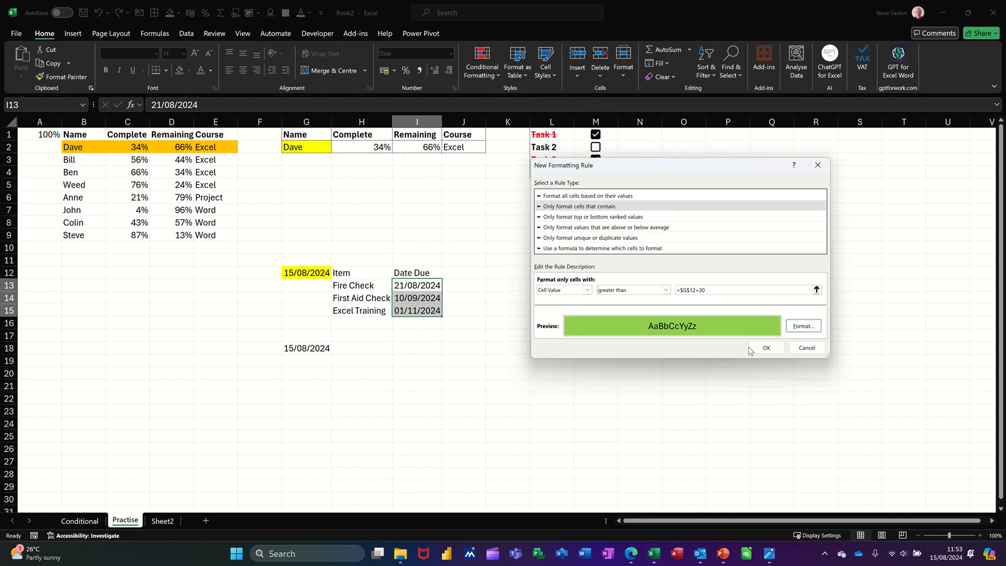
left_click(765, 347)
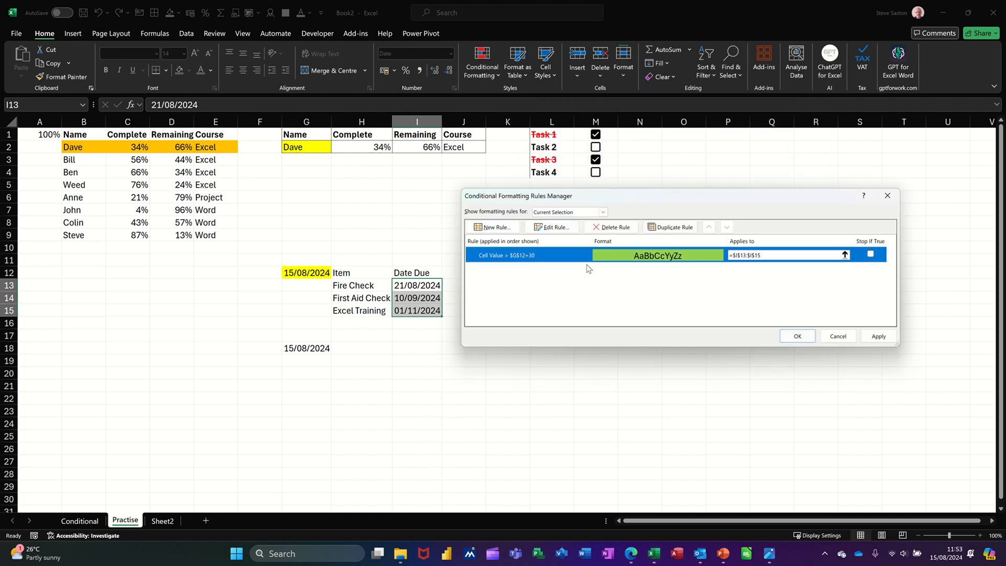
Step: Add a new rule for cell values greater than =$G$12+15 with an orange fill
left_click(492, 227)
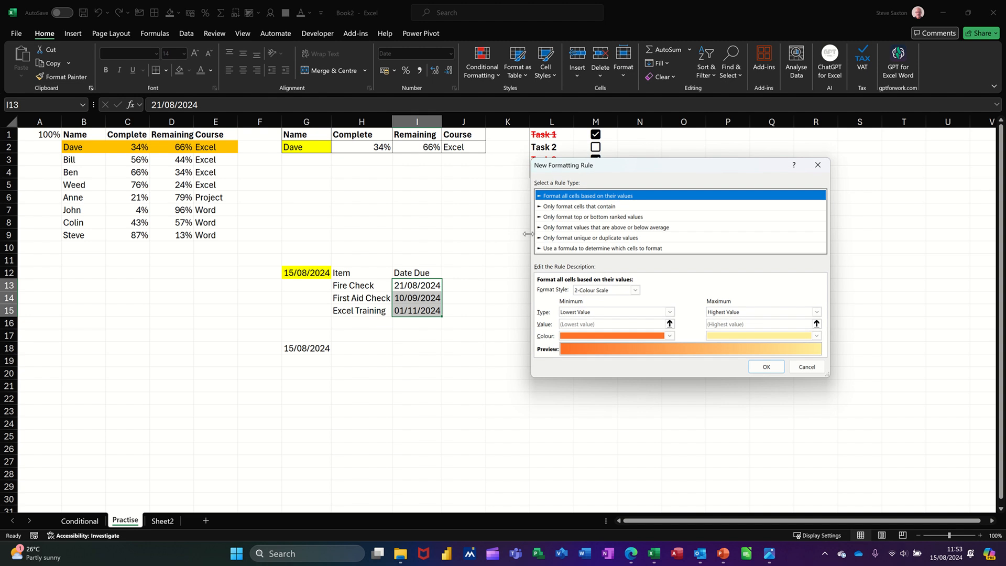
left_click(570, 206)
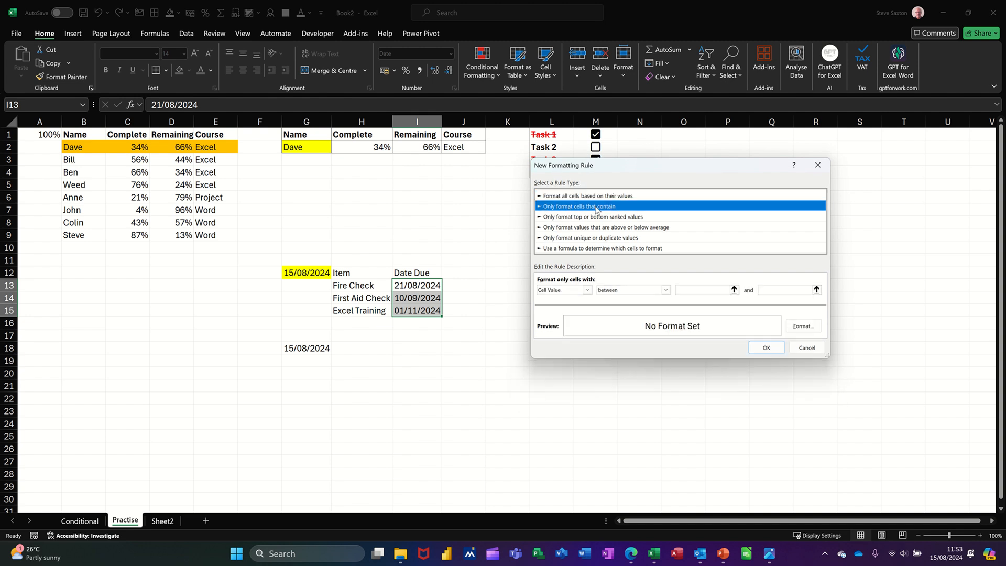
left_click(666, 291)
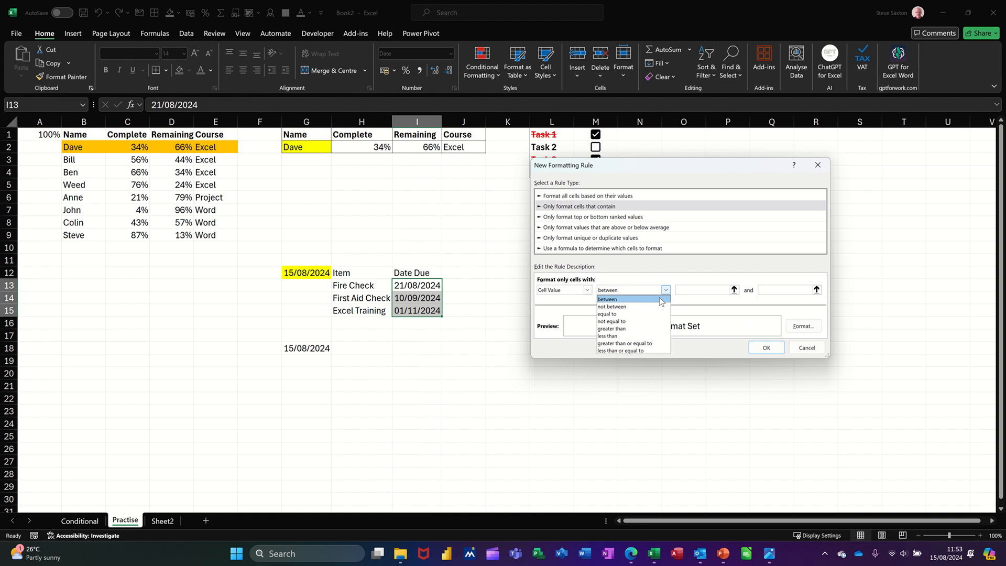
left_click(638, 328)
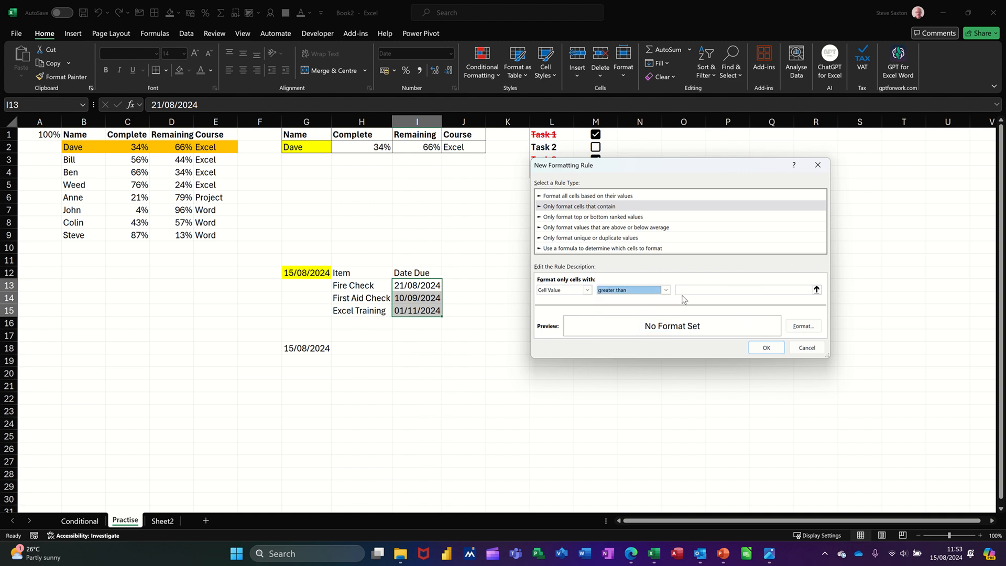
left_click(686, 291)
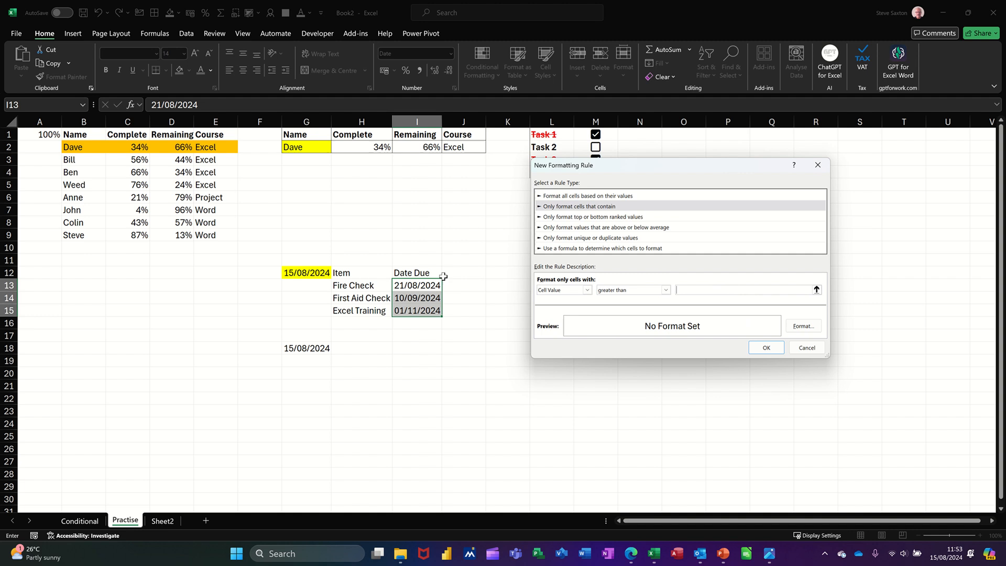
left_click(296, 272)
type("+15")
left_click(797, 329)
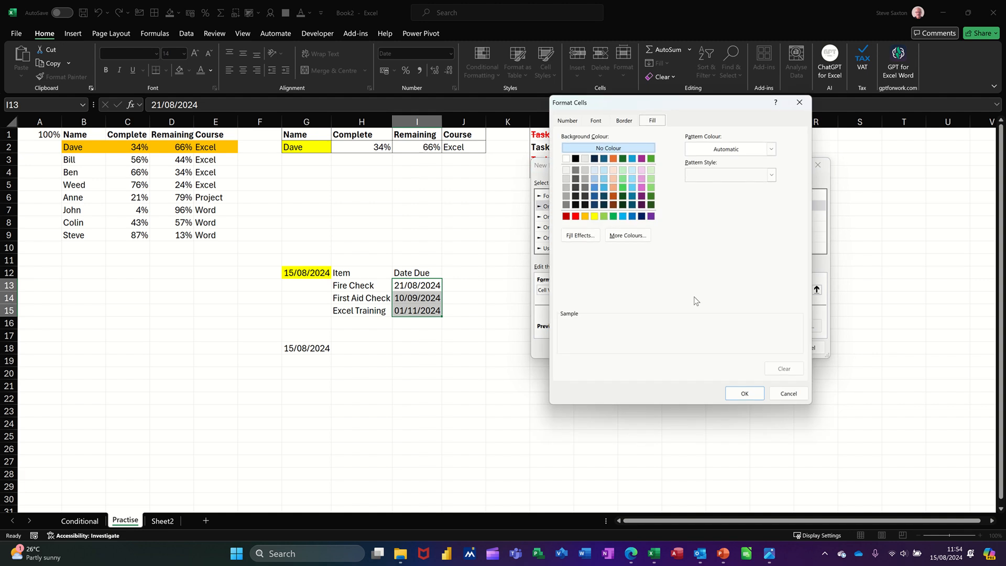
left_click(585, 216)
left_click(744, 393)
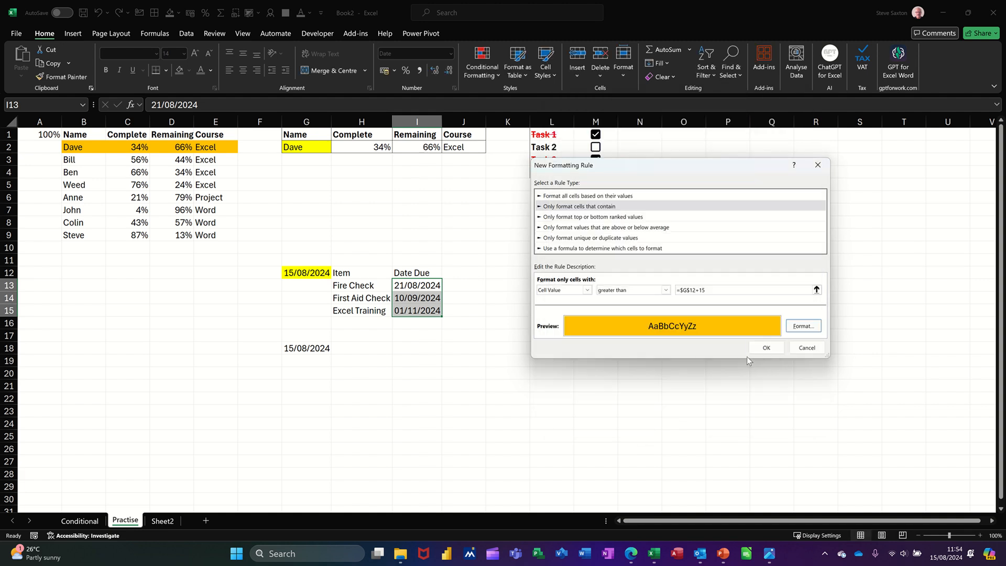
left_click(764, 347)
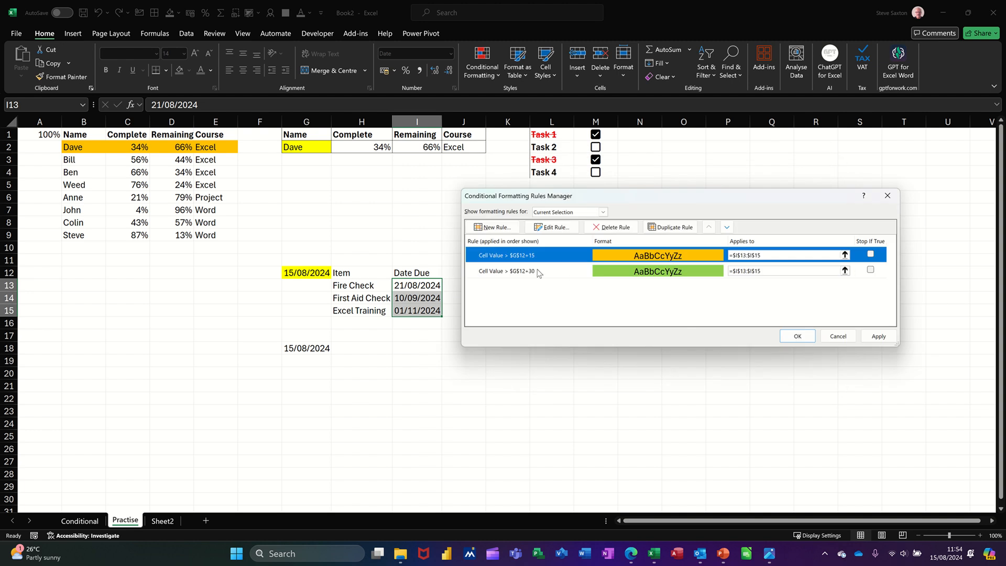
Step: Add a rule for cell values less than or equal to =$G$12+15 with a red fill
left_click(490, 229)
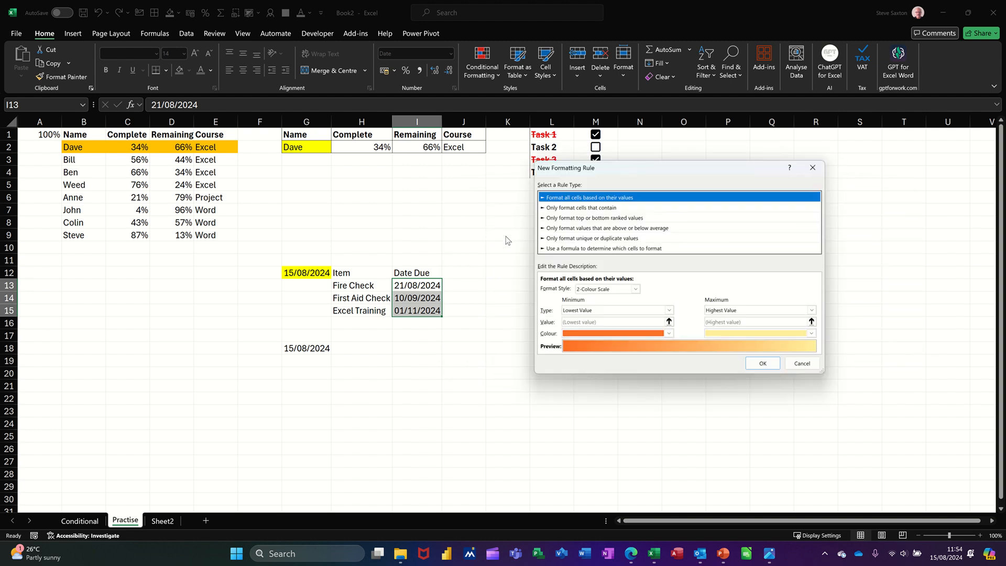
left_click(580, 207)
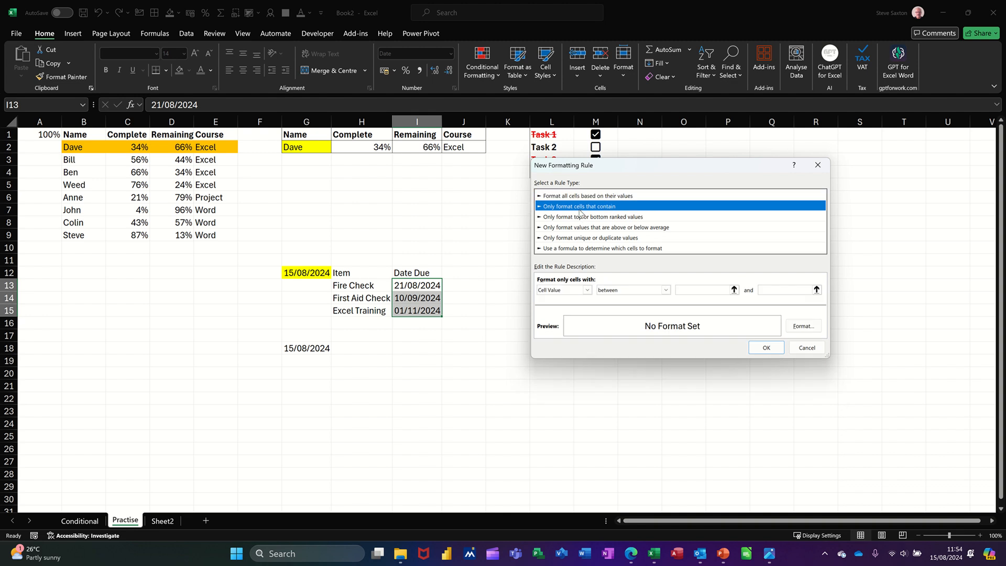
left_click(663, 290)
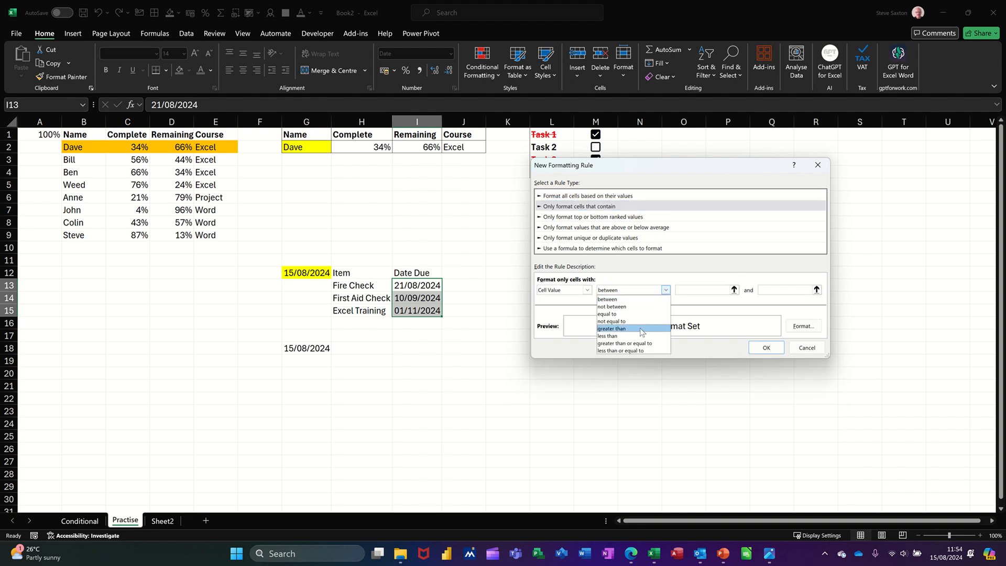
left_click(621, 351)
left_click(713, 290)
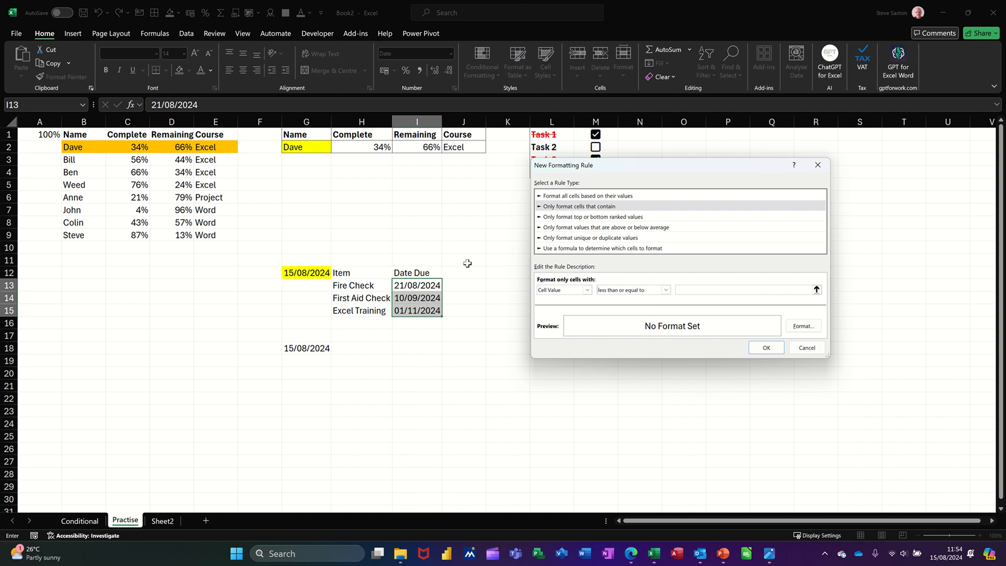
left_click(303, 273)
type("+15")
left_click(801, 326)
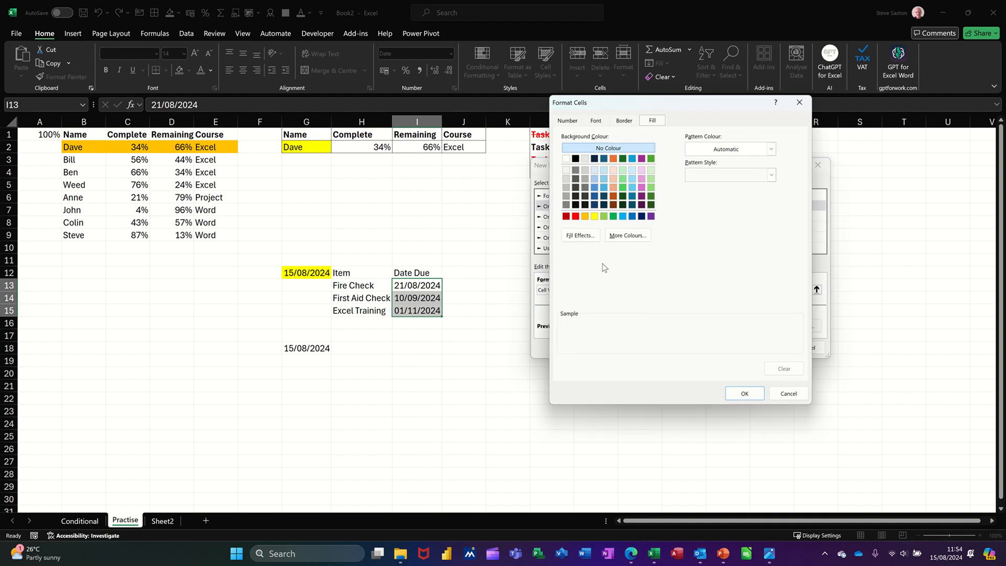
left_click(577, 216)
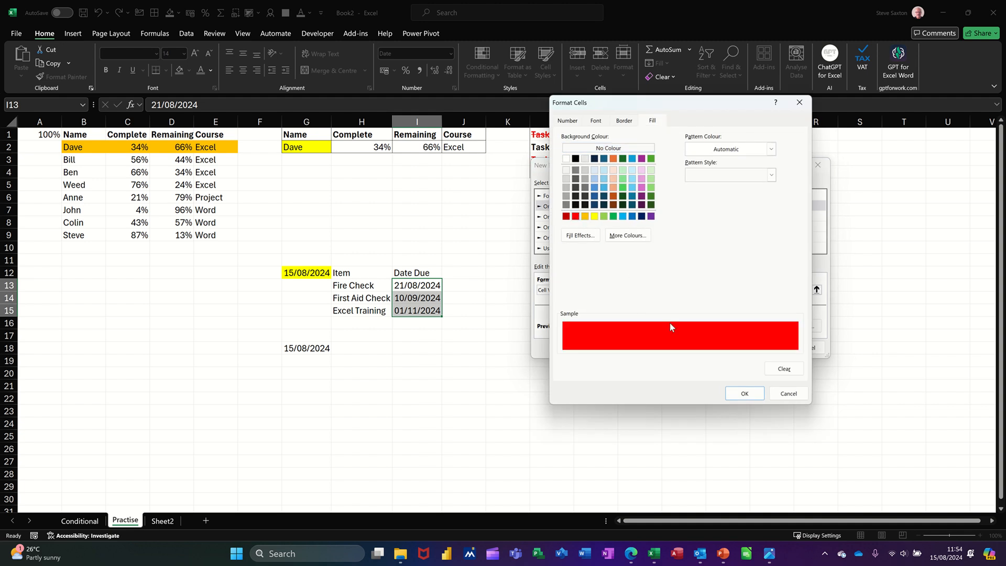
left_click(741, 394)
left_click(757, 350)
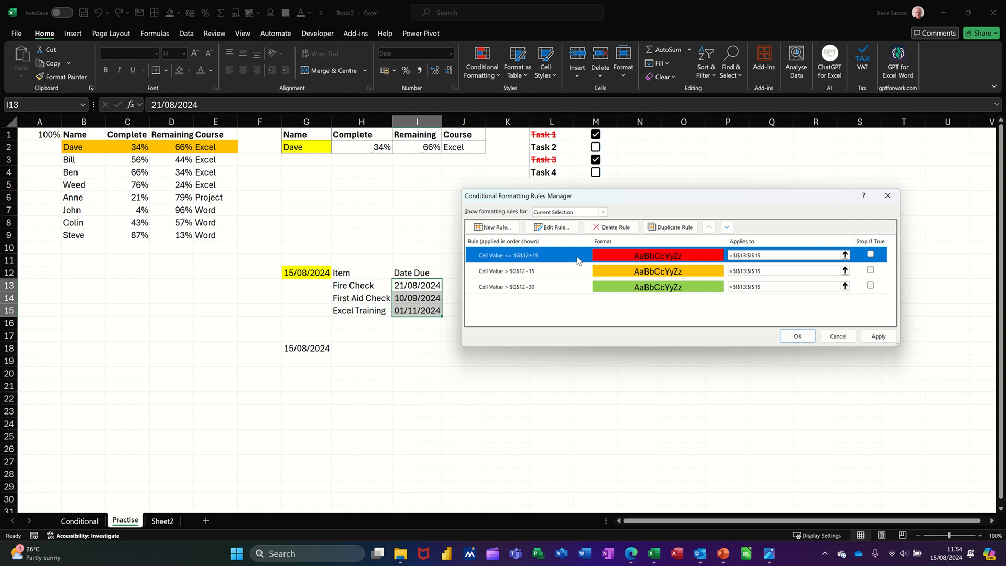
Step: Reorder the rules so the +30 green rule comes first, then the orange +15 rule, then red, and apply
left_click(533, 273)
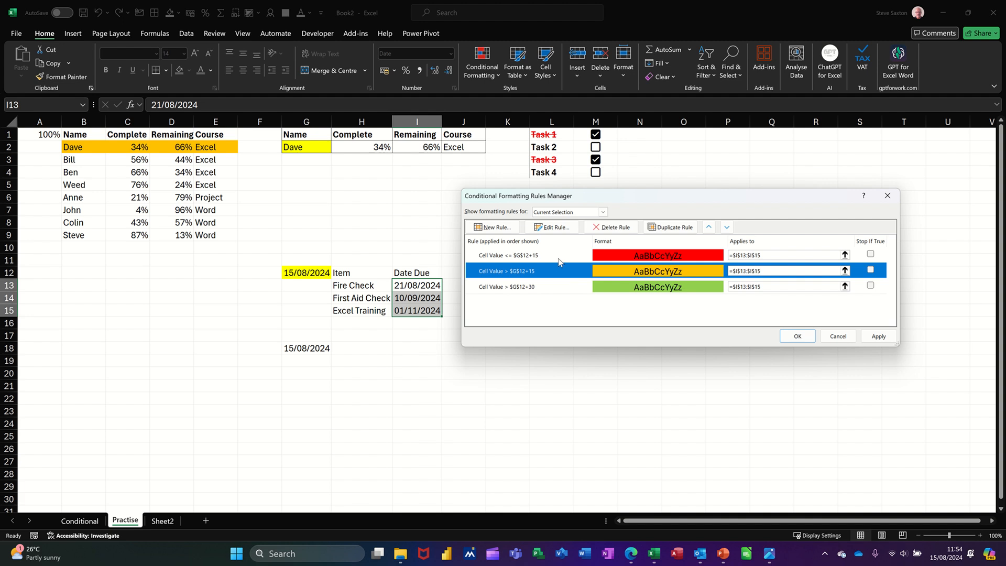
left_click(616, 291)
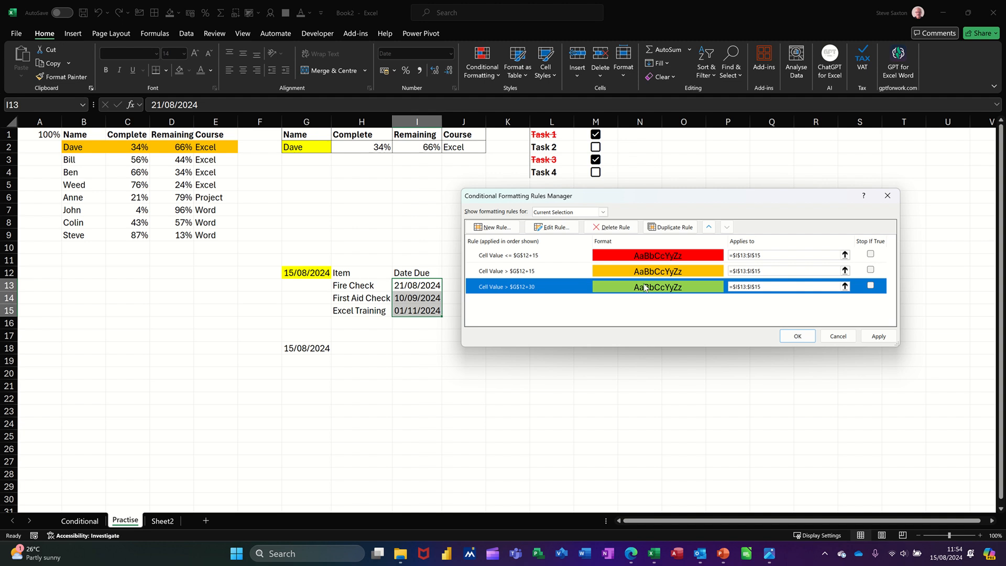
left_click(709, 228)
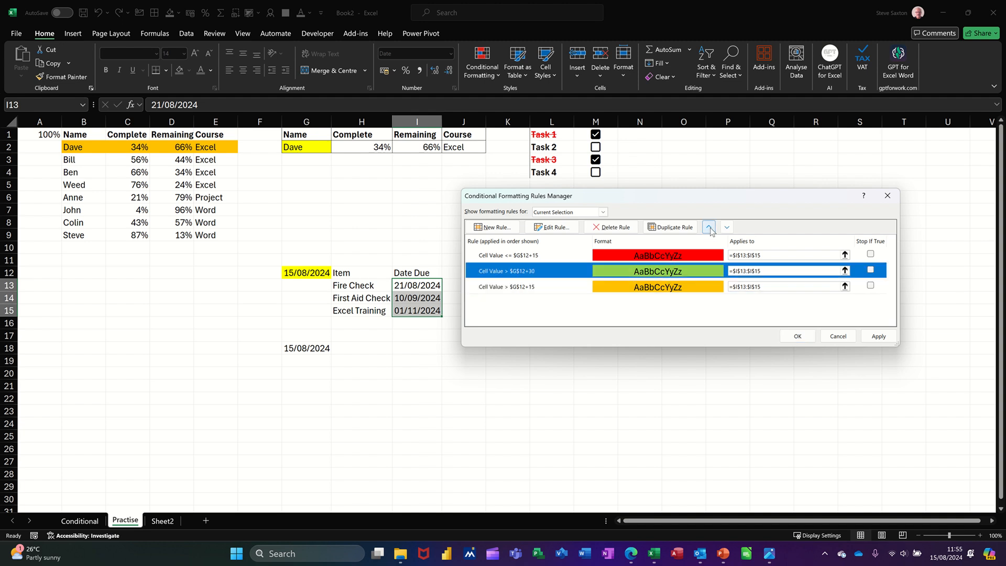
left_click(709, 229)
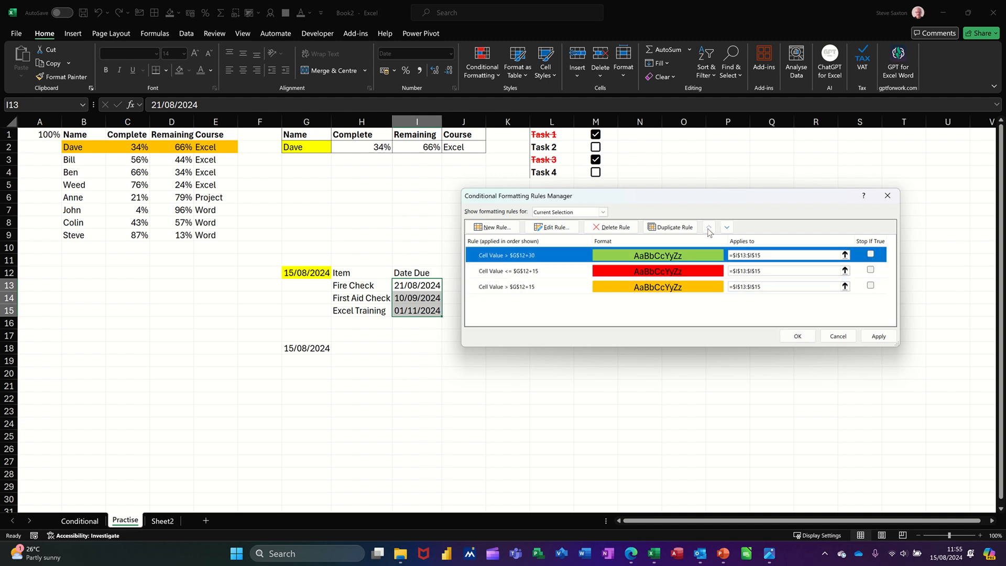
left_click(674, 288)
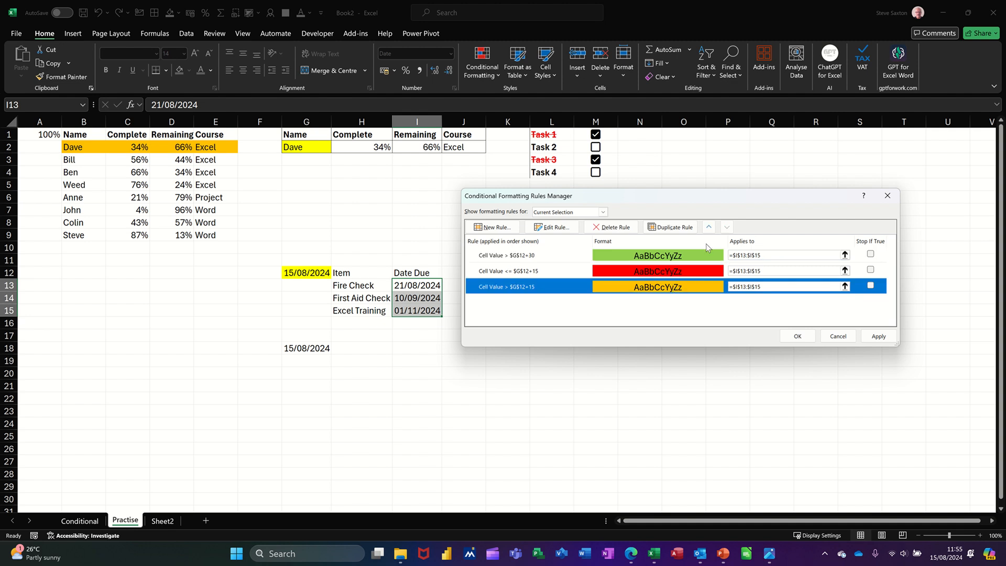
left_click(710, 228)
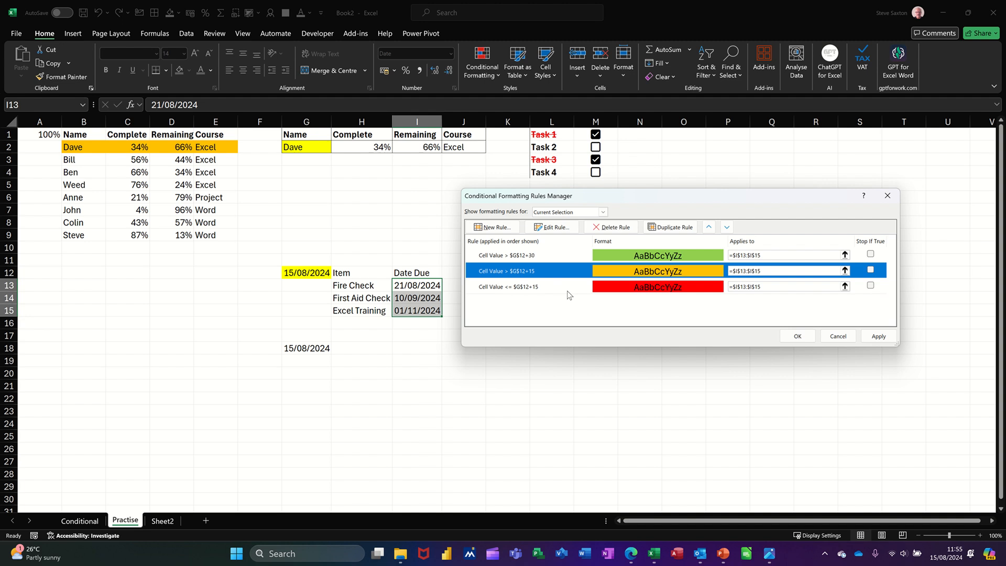
left_click(619, 256)
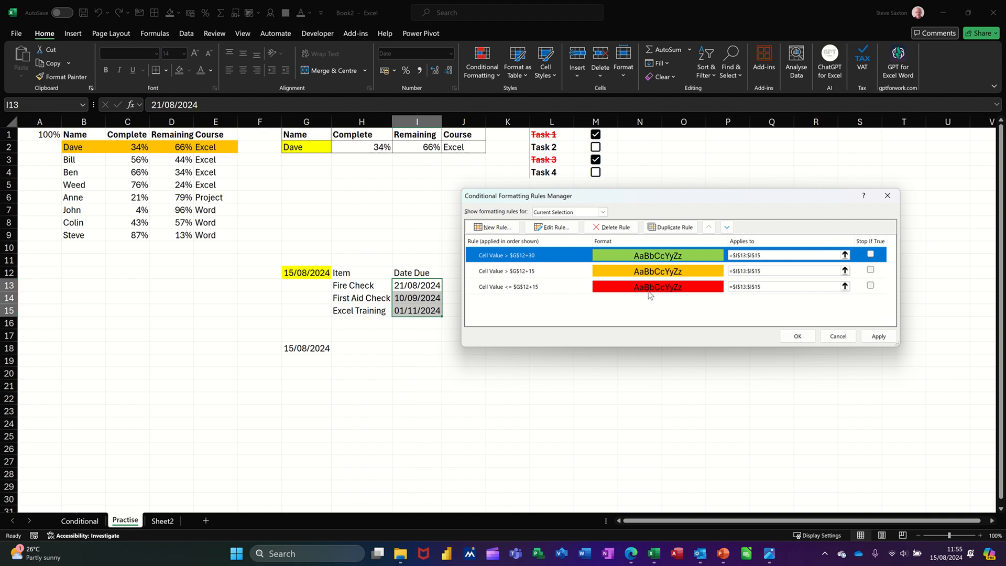
left_click(786, 337)
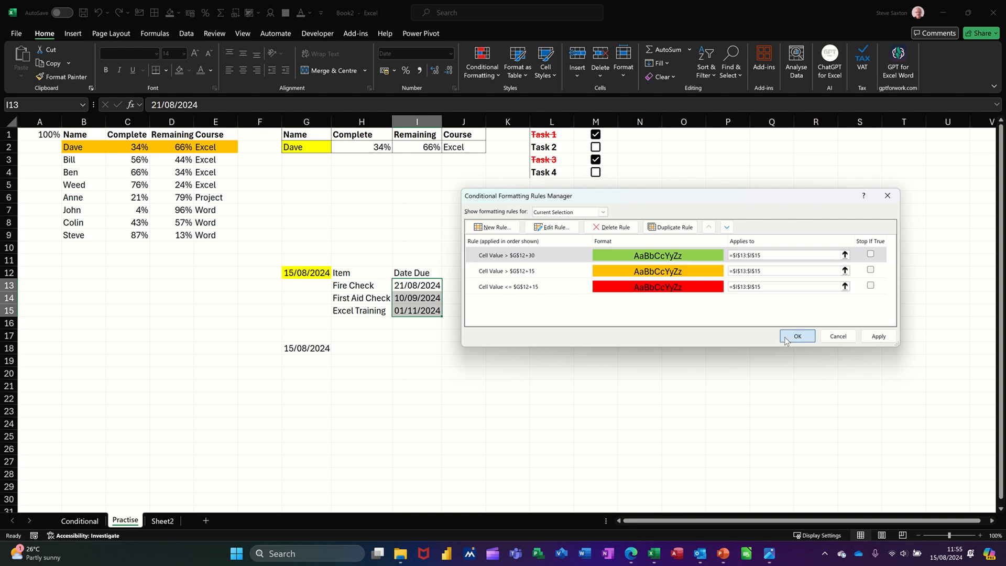
Step: Change the Fire Check due date in I13 to 1/01/2025 to test the highlighting
left_click(434, 308)
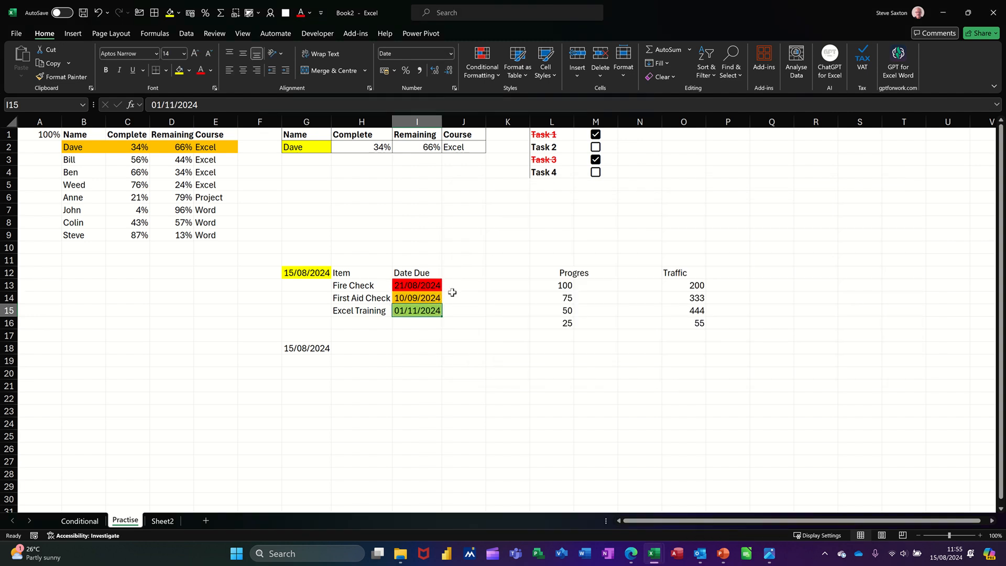
left_click(413, 285)
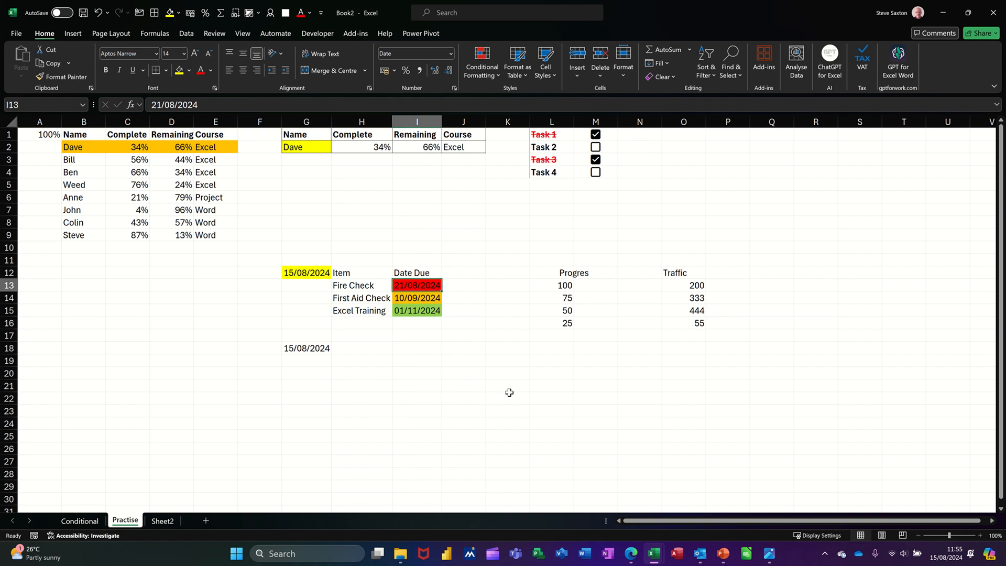
type("1/01/2025")
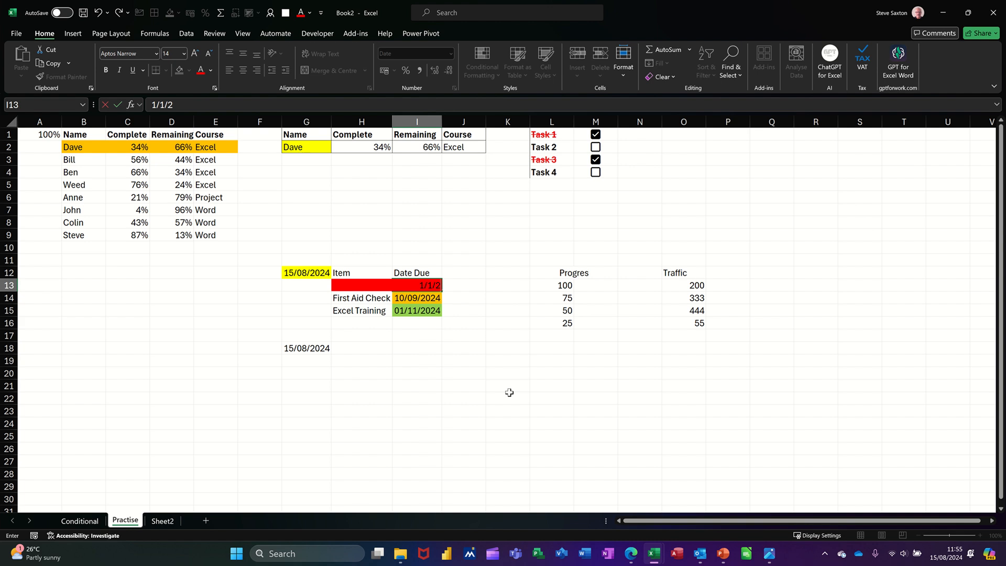
key("Return")
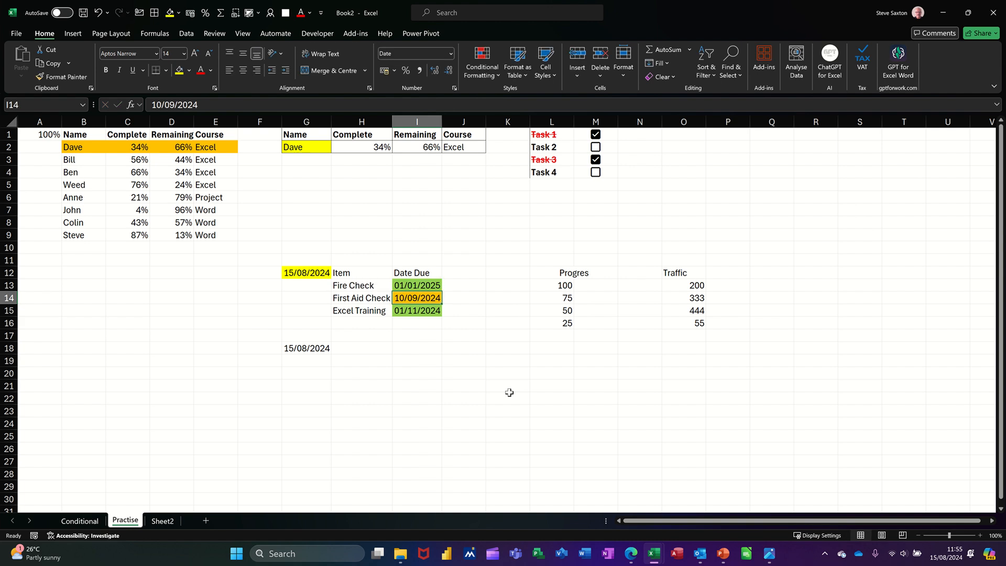
left_click(596, 284)
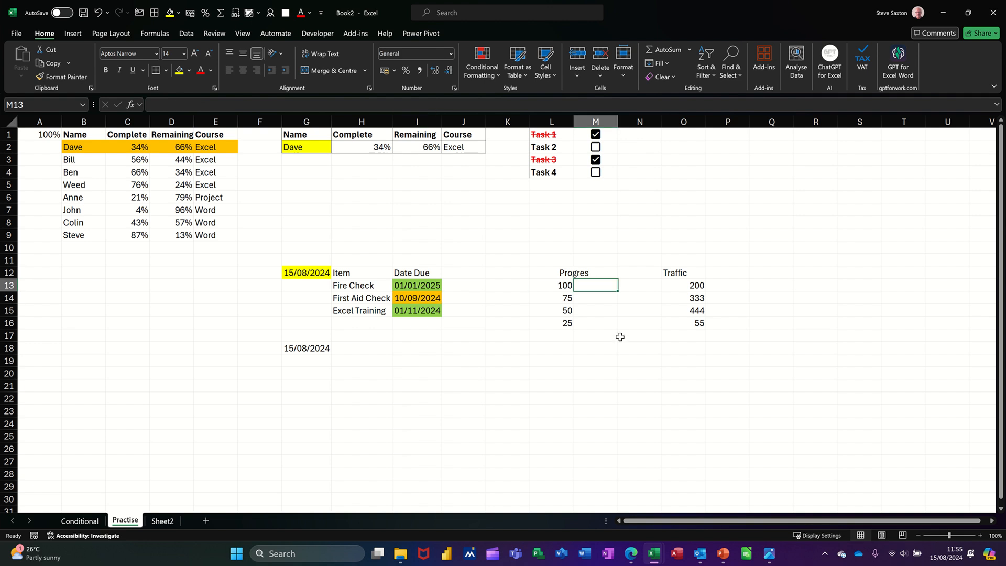
Step: Enter the formula =L13 in M13 and fill it down to M16
type("=")
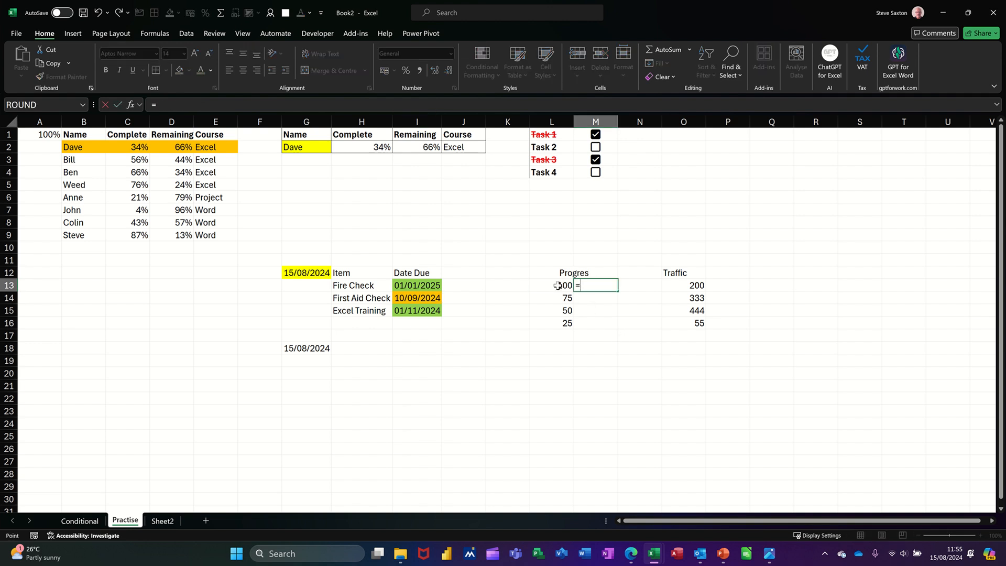
left_click(558, 285)
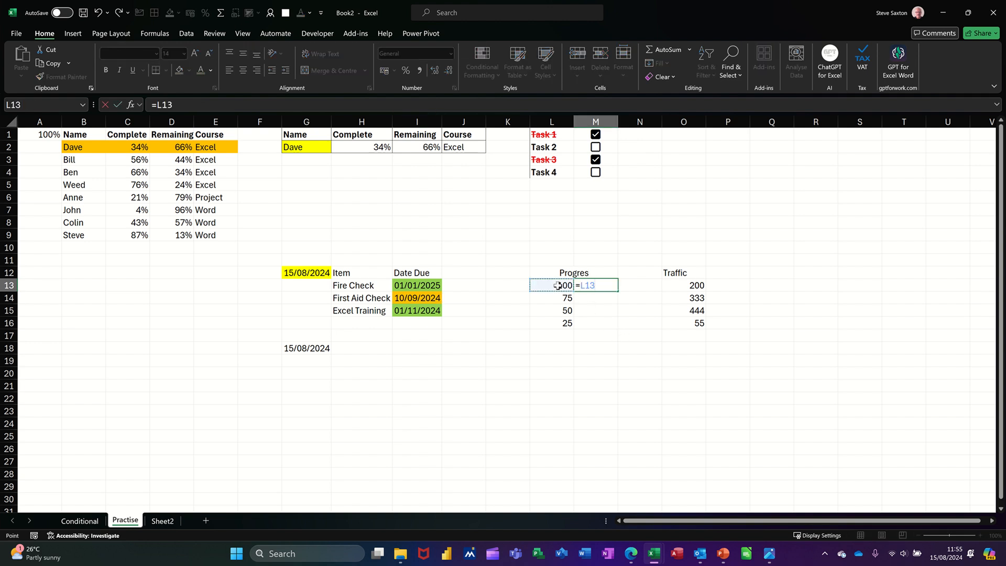
left_click(118, 105)
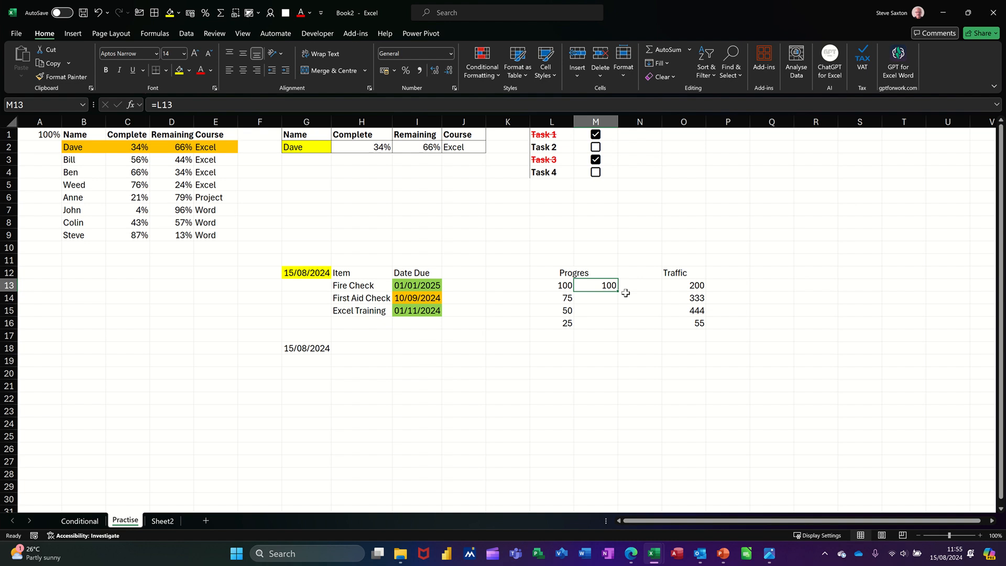
double_click(616, 289)
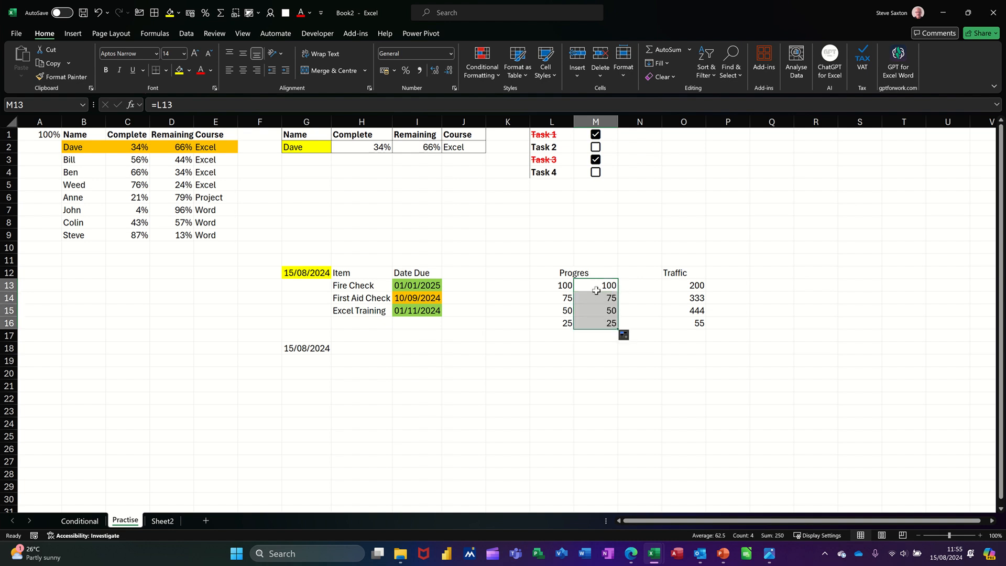
Step: Apply a green solid-fill data bar to M13:M16
left_click(485, 76)
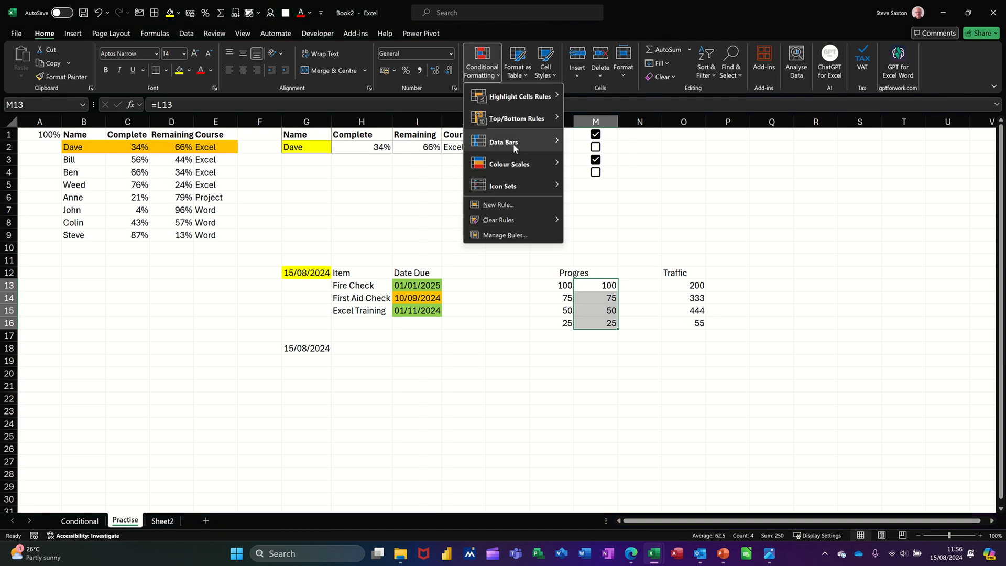
mouse_move(515, 149)
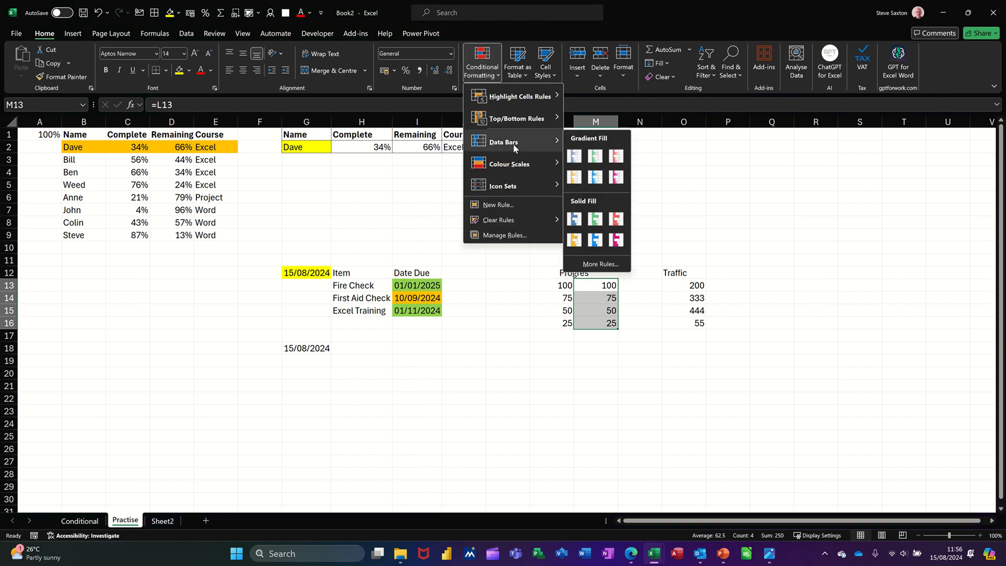
left_click(596, 220)
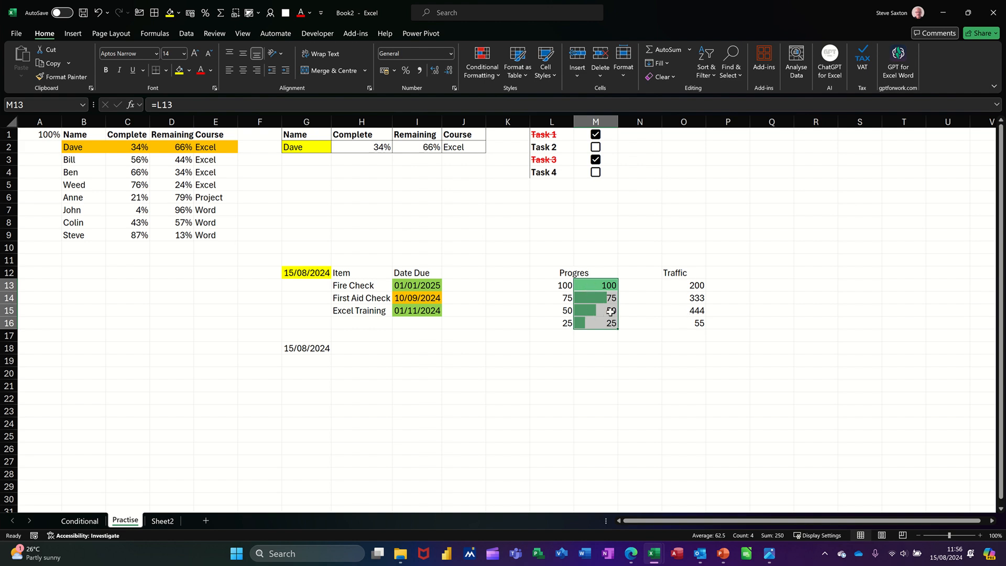
Step: Edit the data bar rule so it shows the bar only, without the numbers
left_click(483, 73)
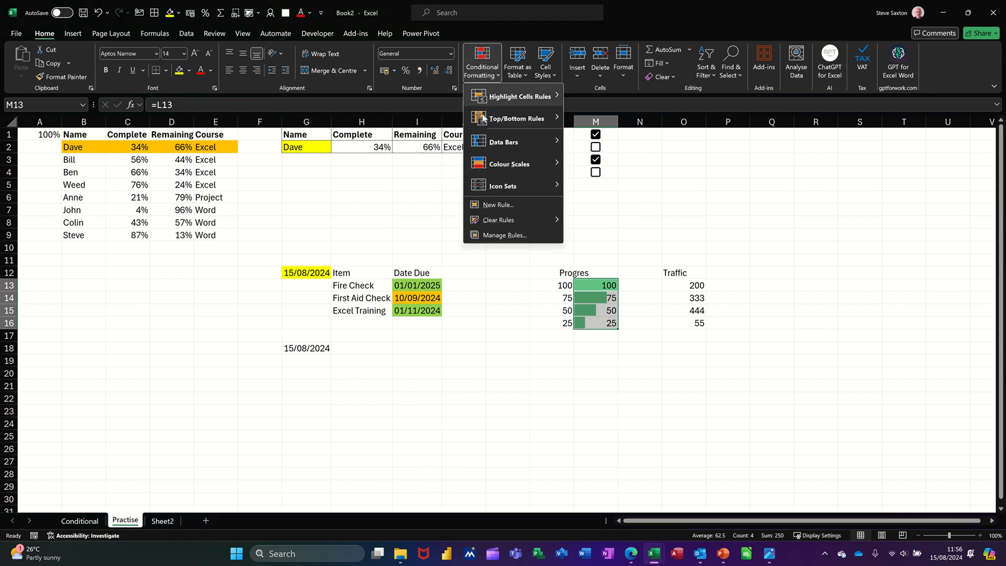
left_click(489, 235)
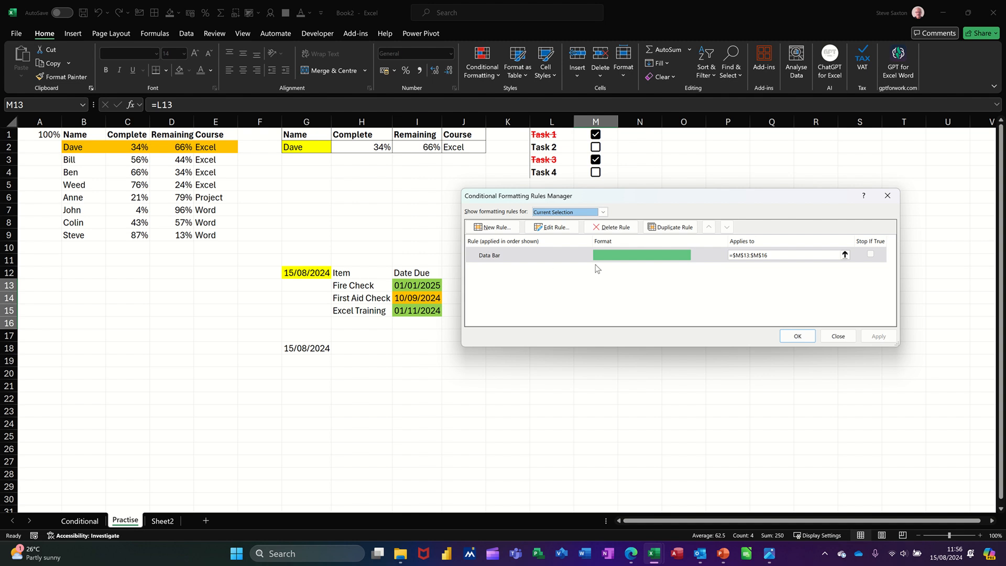
left_click(551, 227)
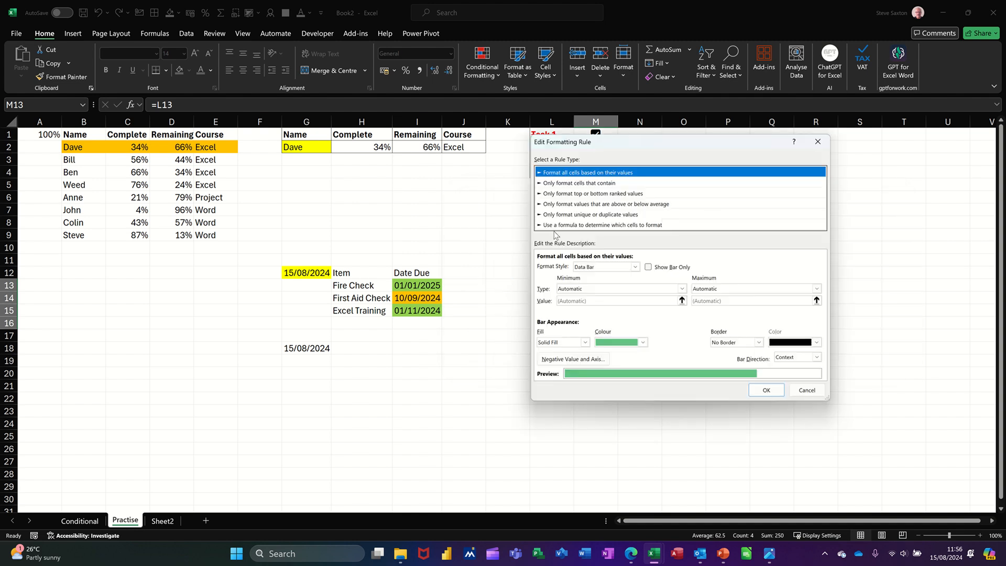
left_click(649, 267)
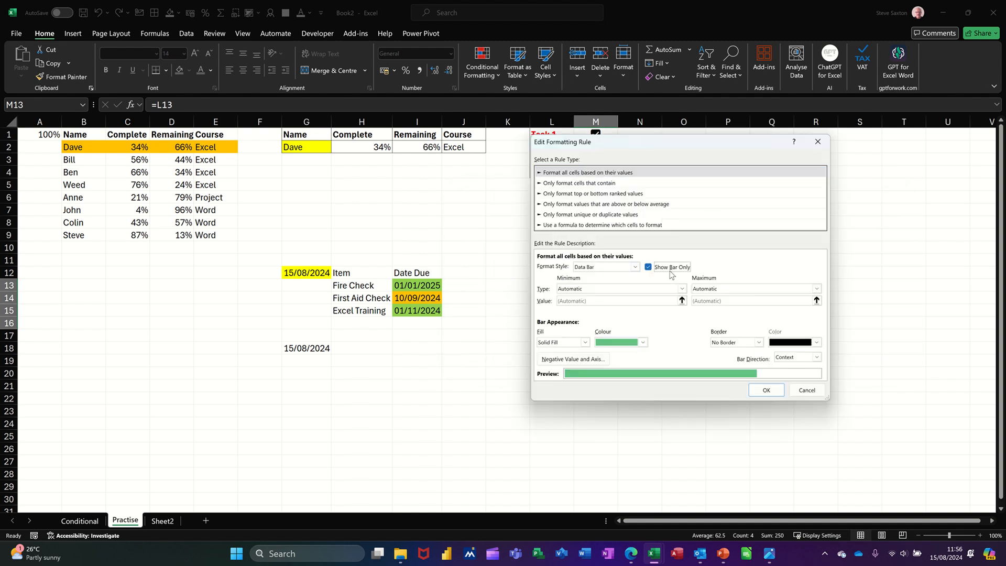
left_click(765, 390)
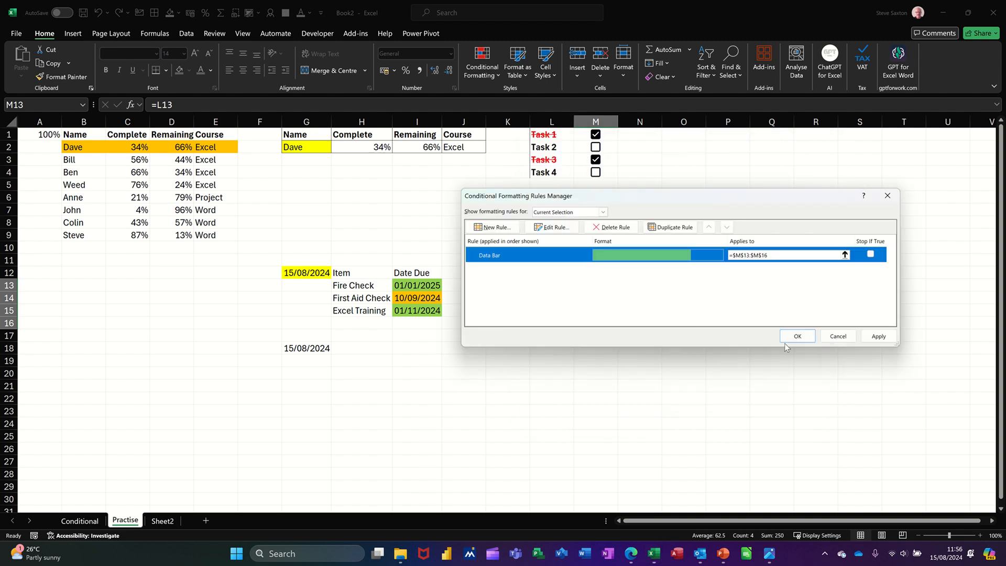
left_click(798, 339)
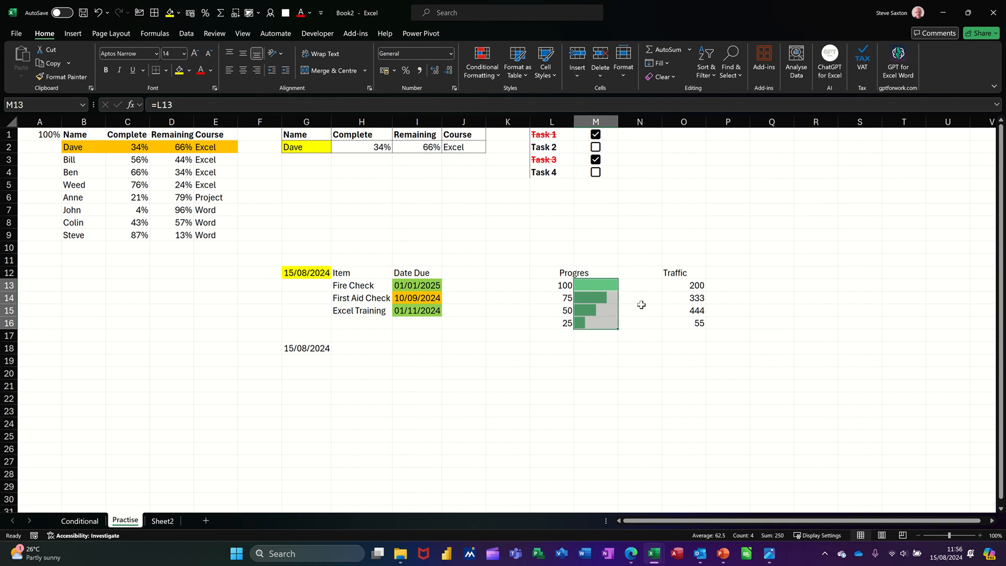
Step: Change the Fire Check progress value in L13 to 50
left_click(548, 287)
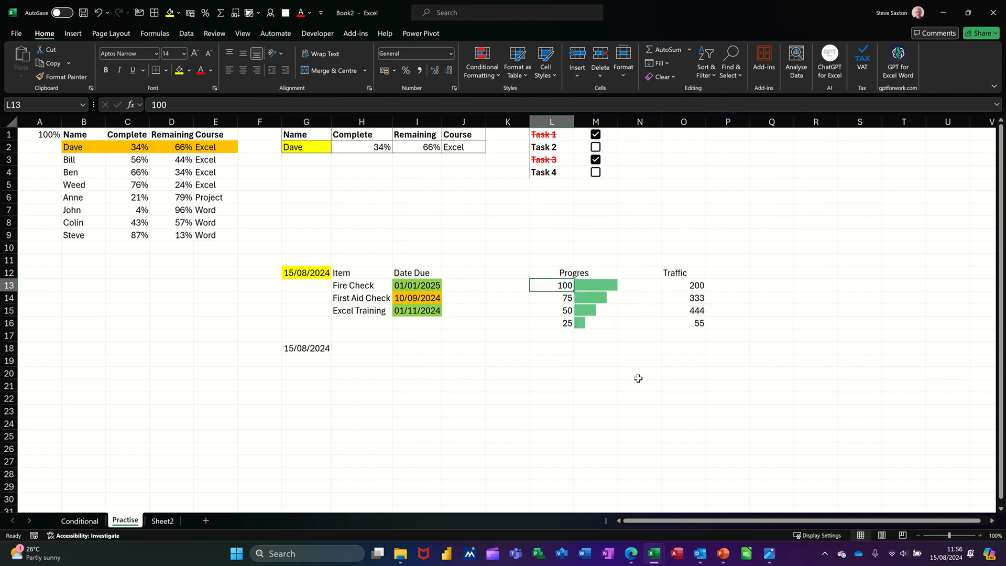
key("Delete")
type("50")
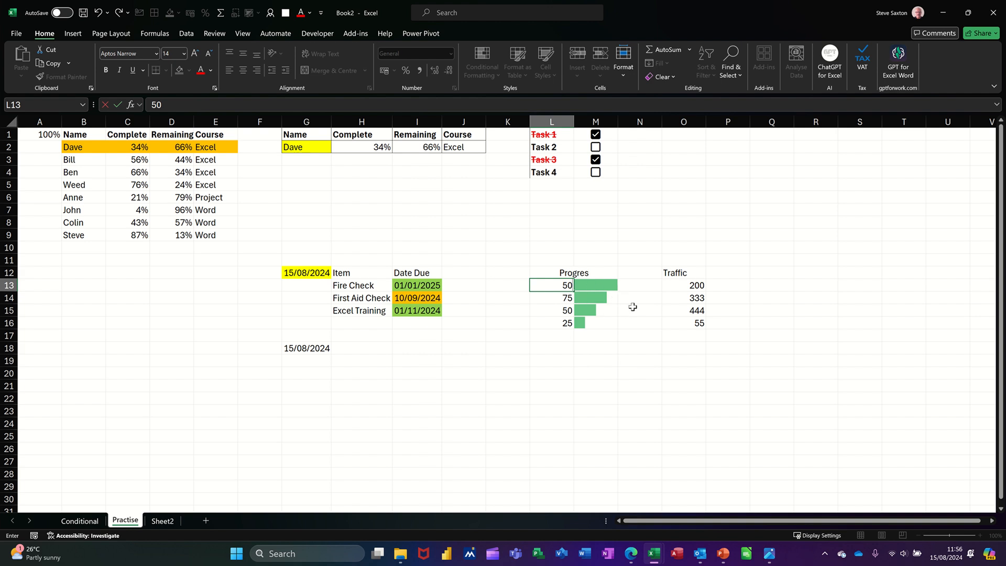
key("Return")
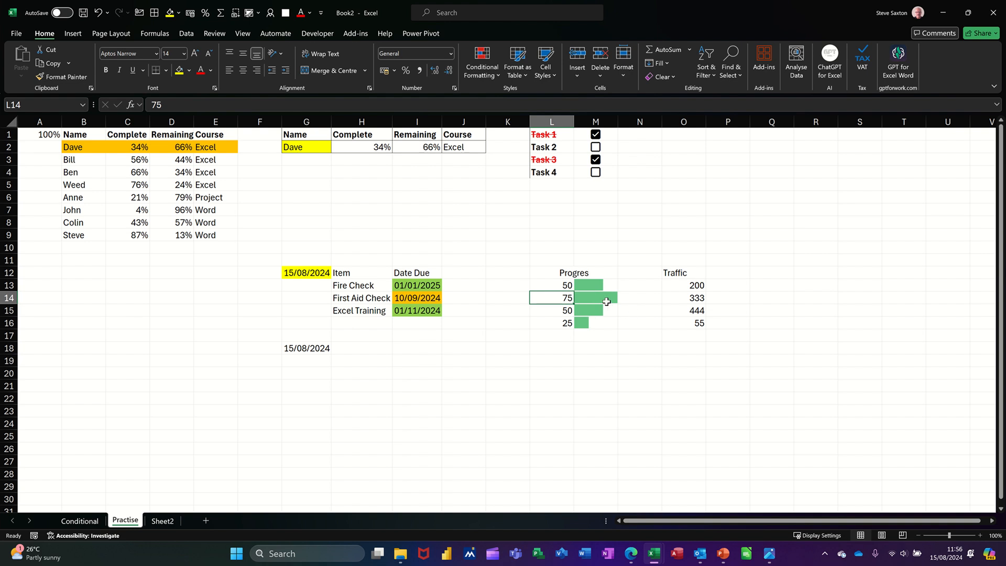
Step: Edit the M13:M16 data bar rule to use Number 0 as minimum and Number 100 as maximum
left_click_drag(595, 285, 600, 319)
left_click(475, 75)
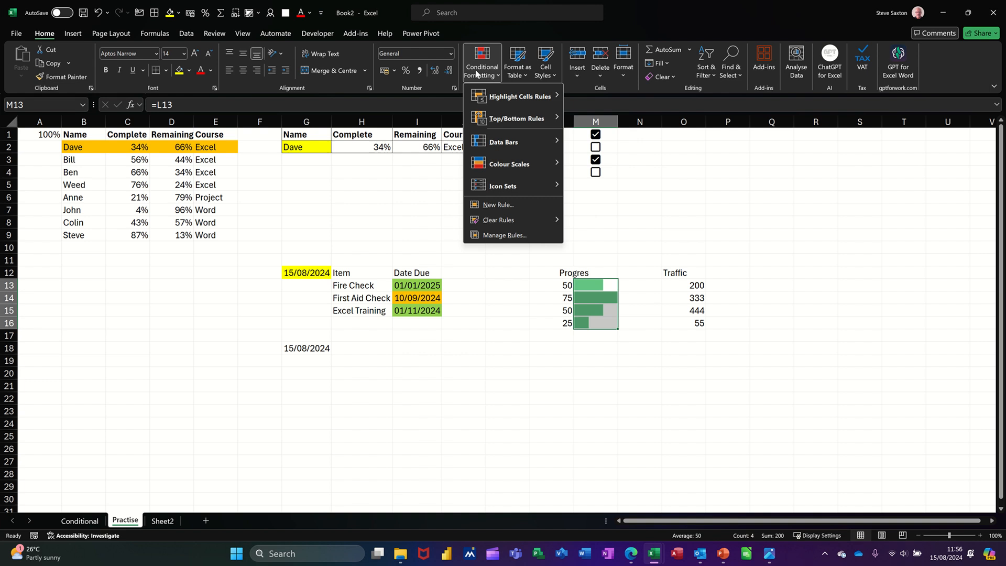
left_click(500, 235)
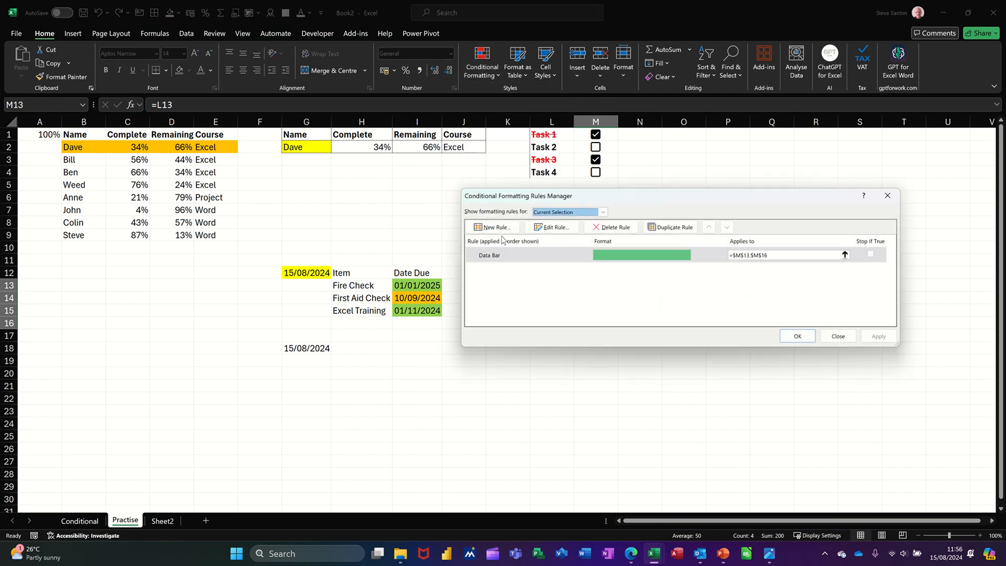
left_click(549, 227)
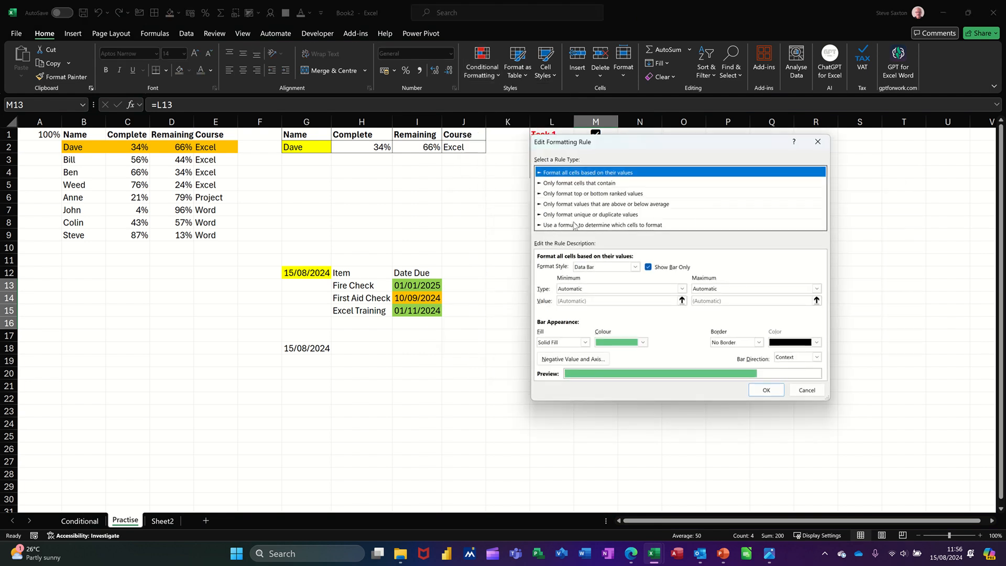
left_click(682, 289)
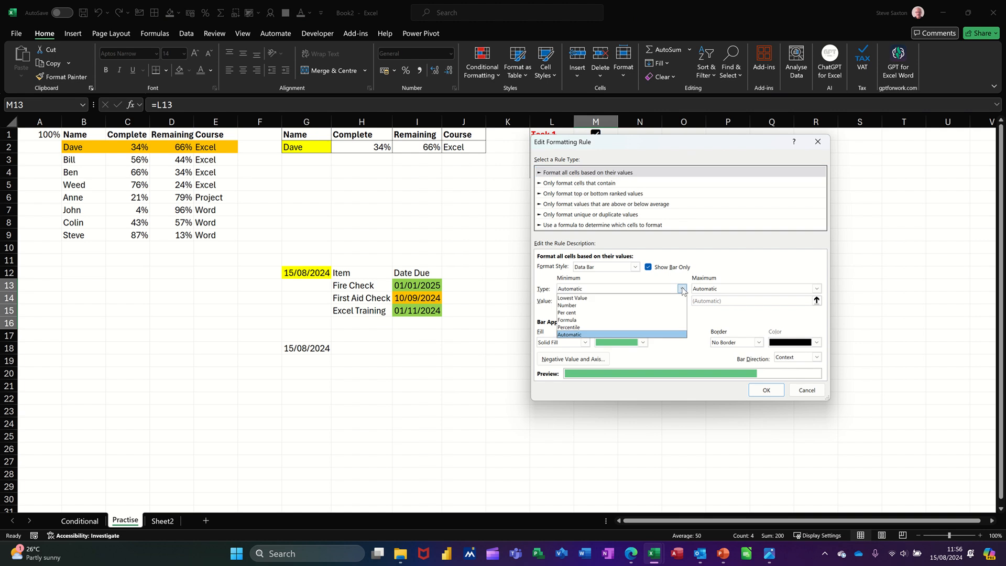
left_click(655, 311)
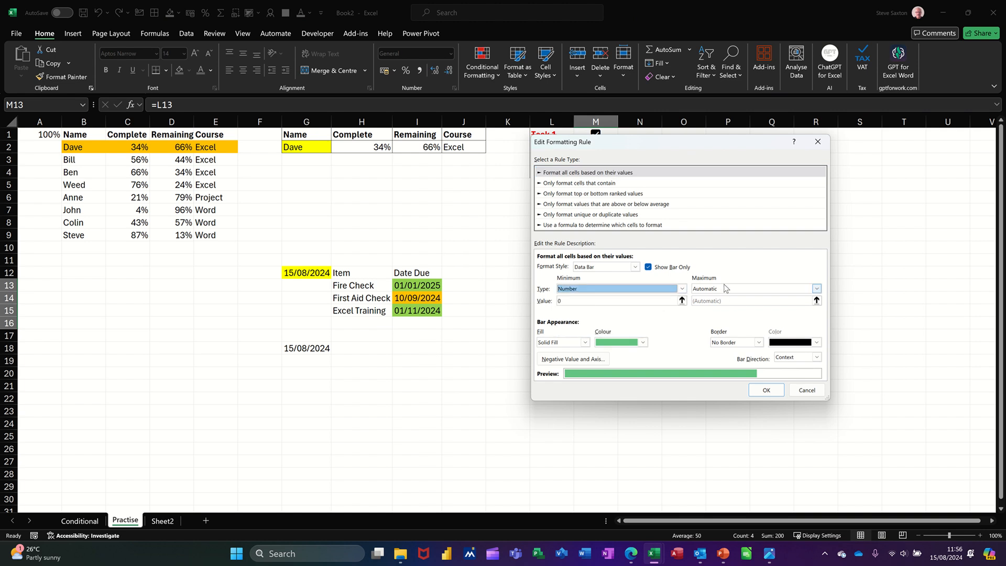
left_click(725, 288)
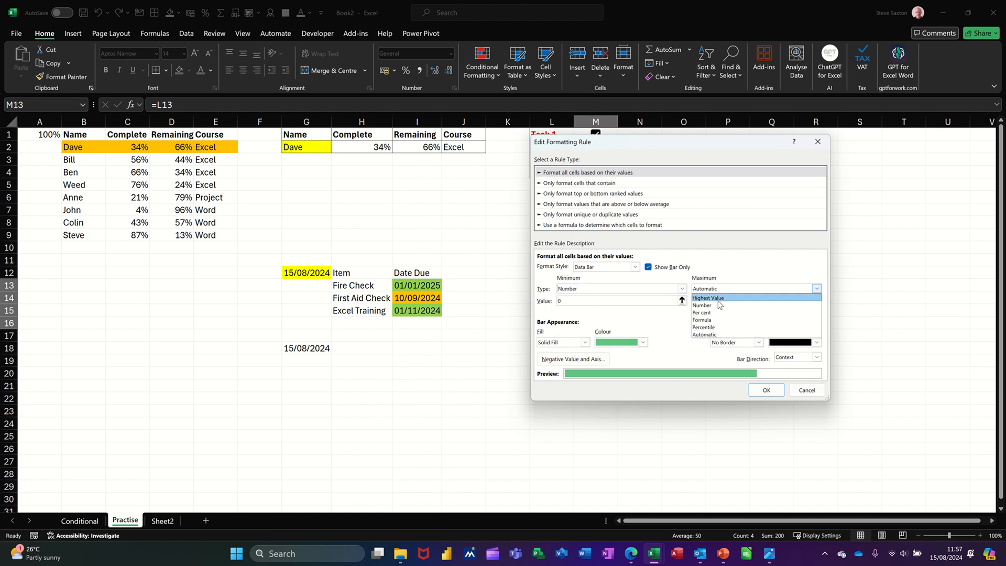
left_click(715, 305)
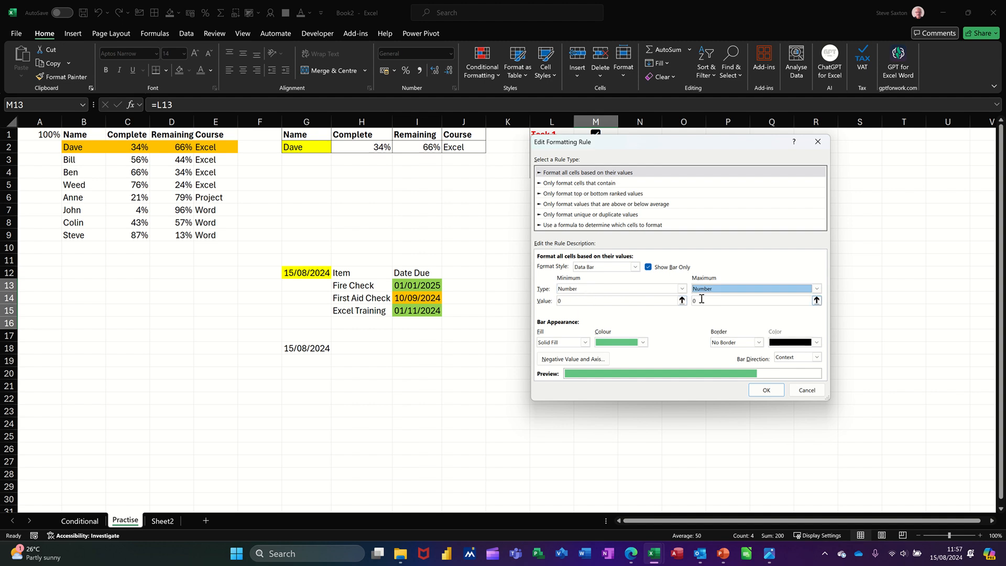
left_click(712, 301)
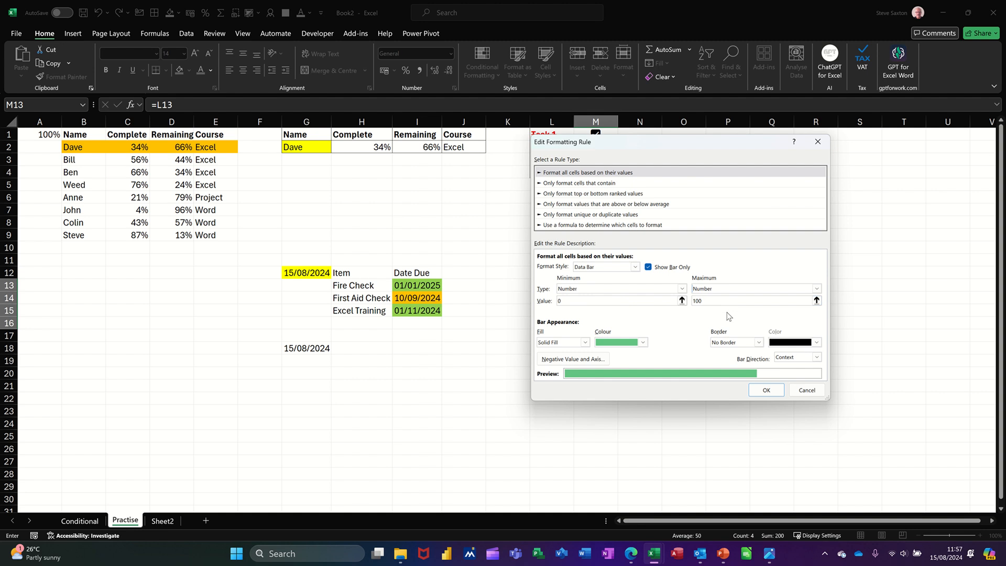
left_click(684, 289)
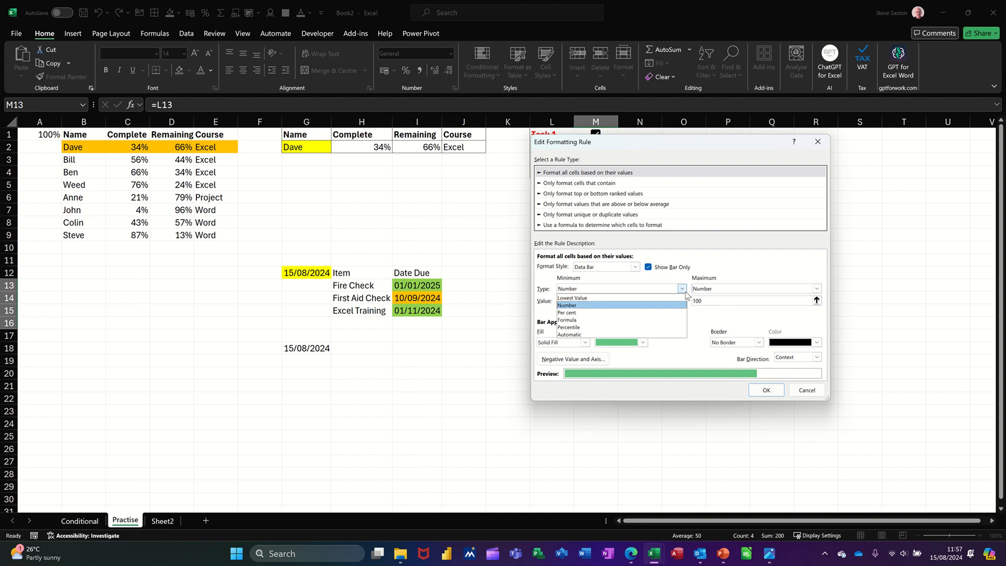
left_click(685, 293)
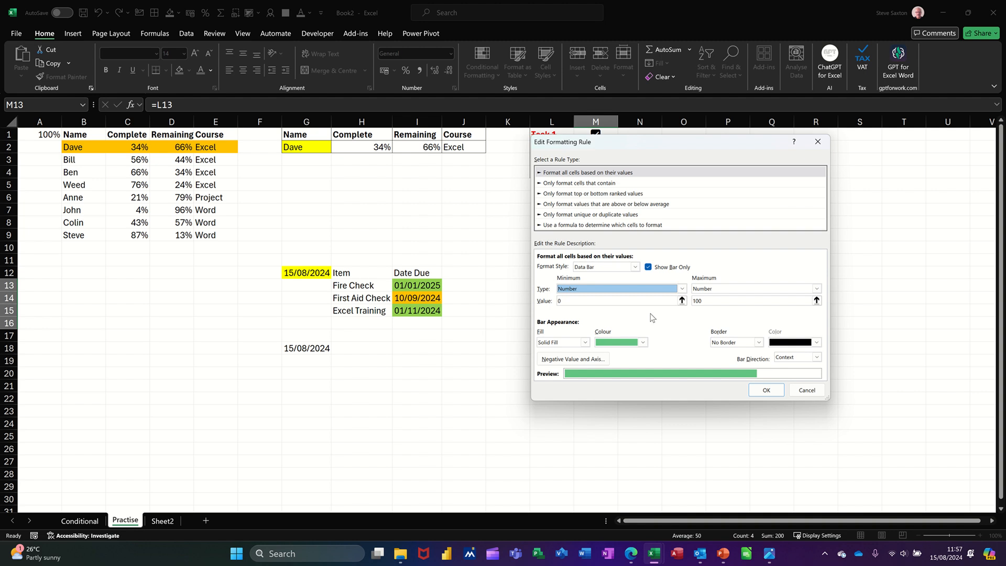
left_click(757, 390)
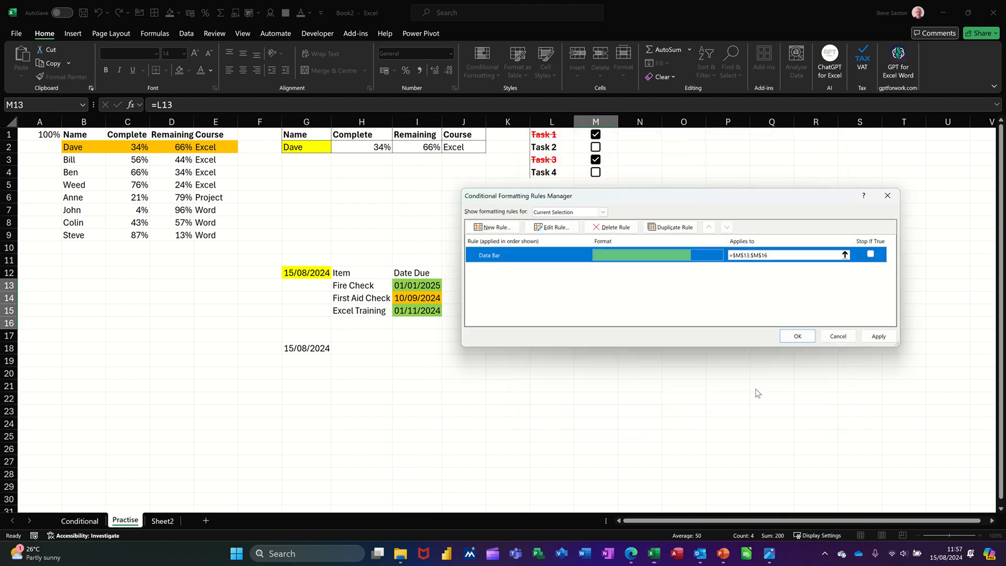
left_click(791, 338)
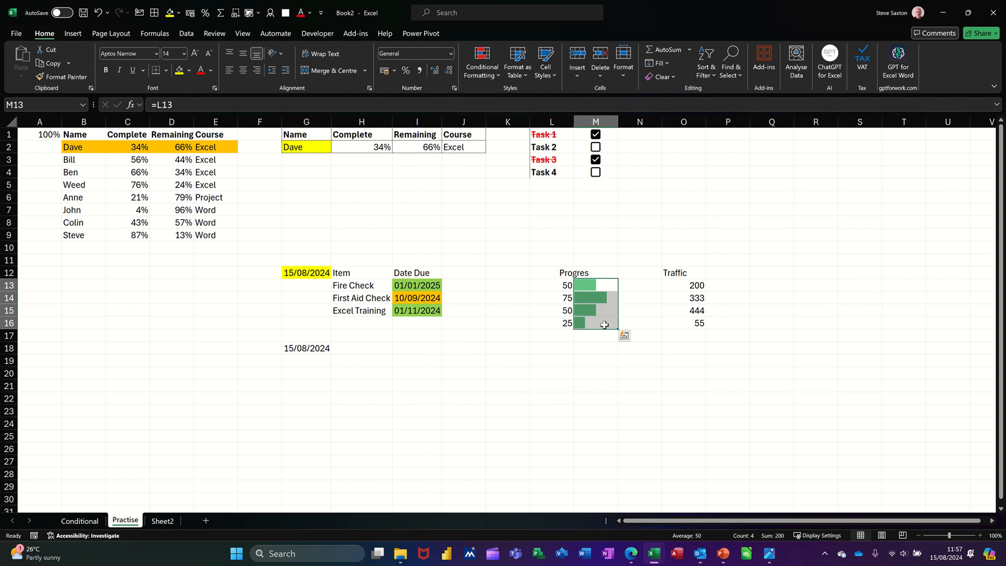
Step: Change the progress value in L14 to 44
left_click(548, 299)
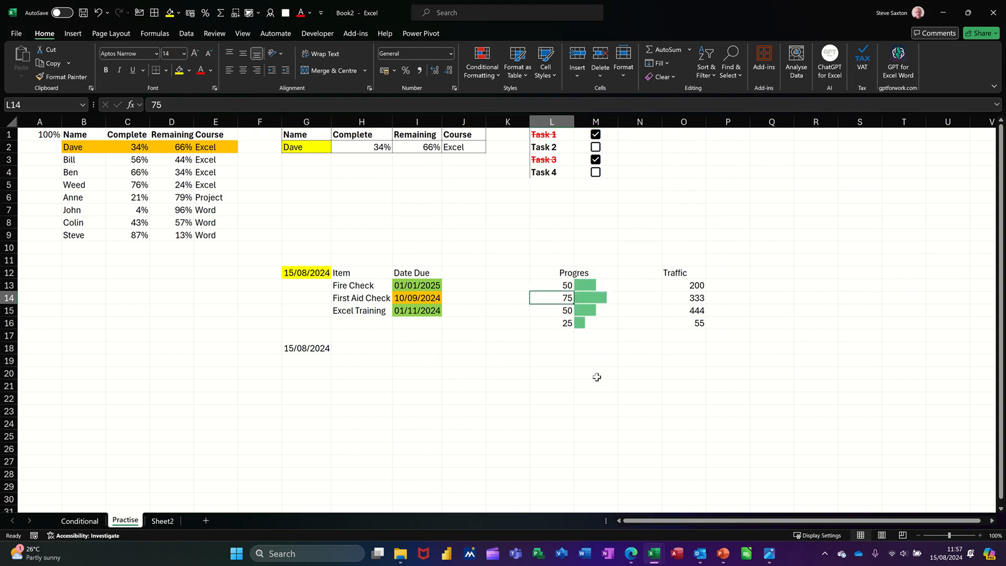
type("44")
key("Return")
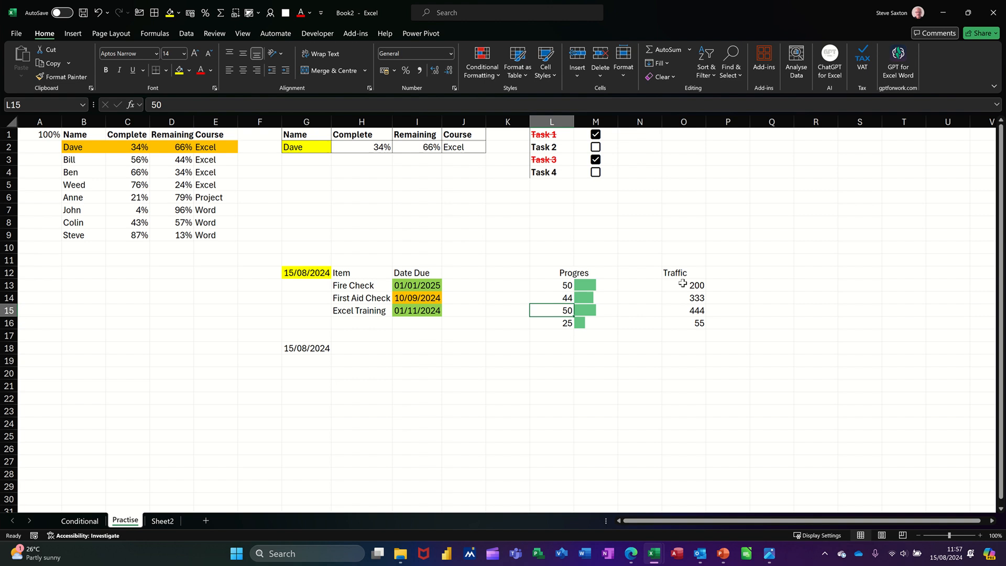
Step: Apply the three traffic-light icon set to the Traffic values in O13:O16
left_click_drag(682, 283, 683, 324)
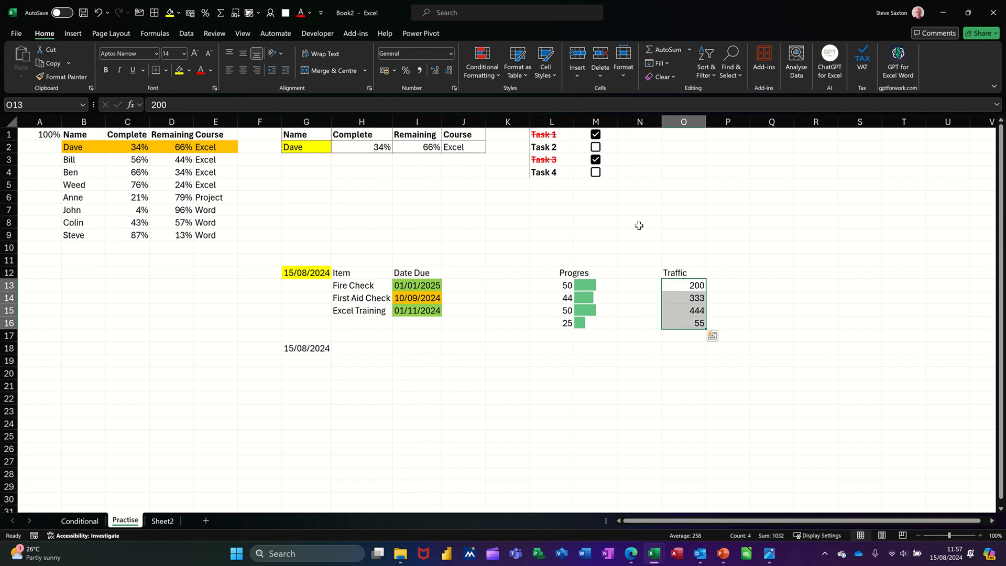
left_click(482, 75)
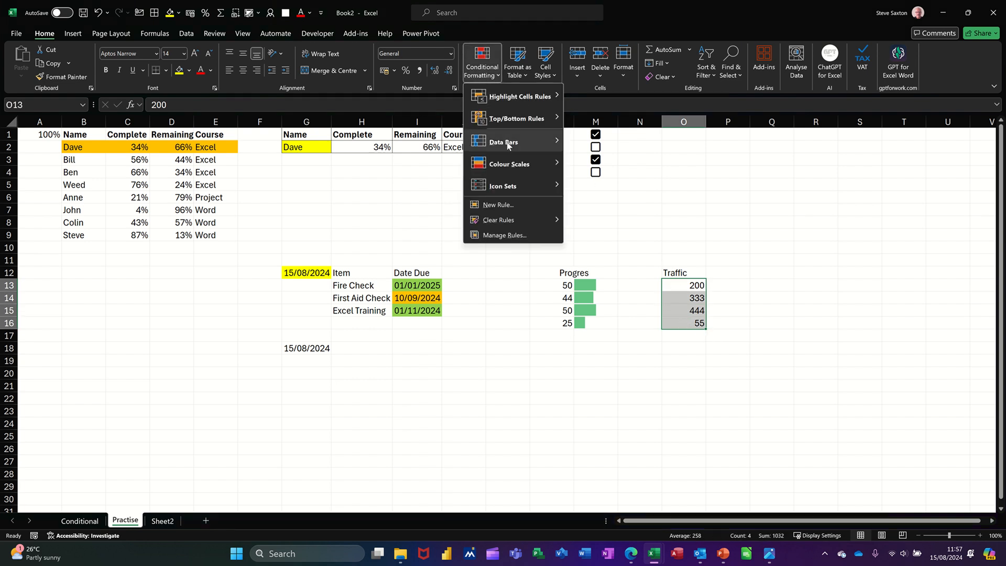
mouse_move(520, 186)
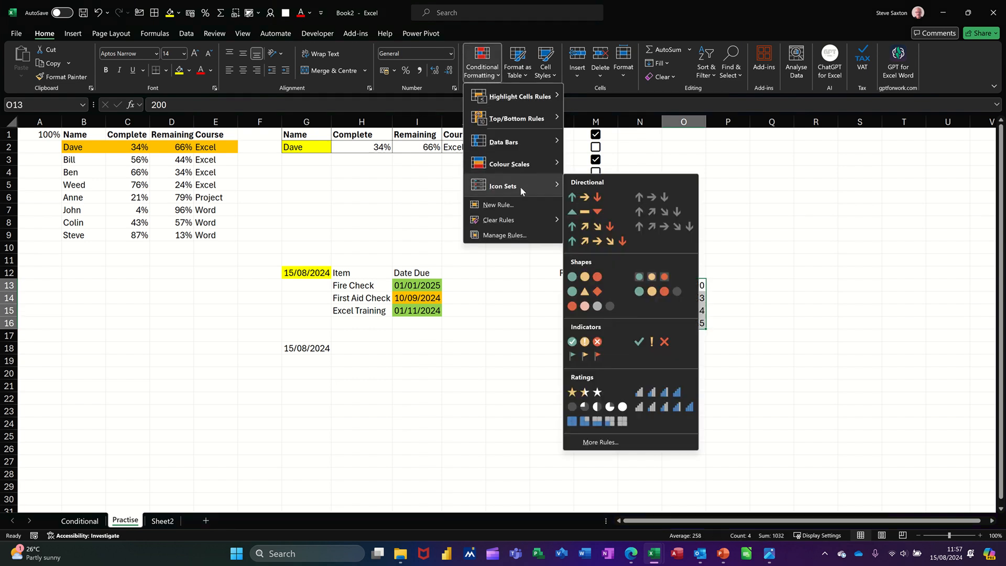
left_click(663, 276)
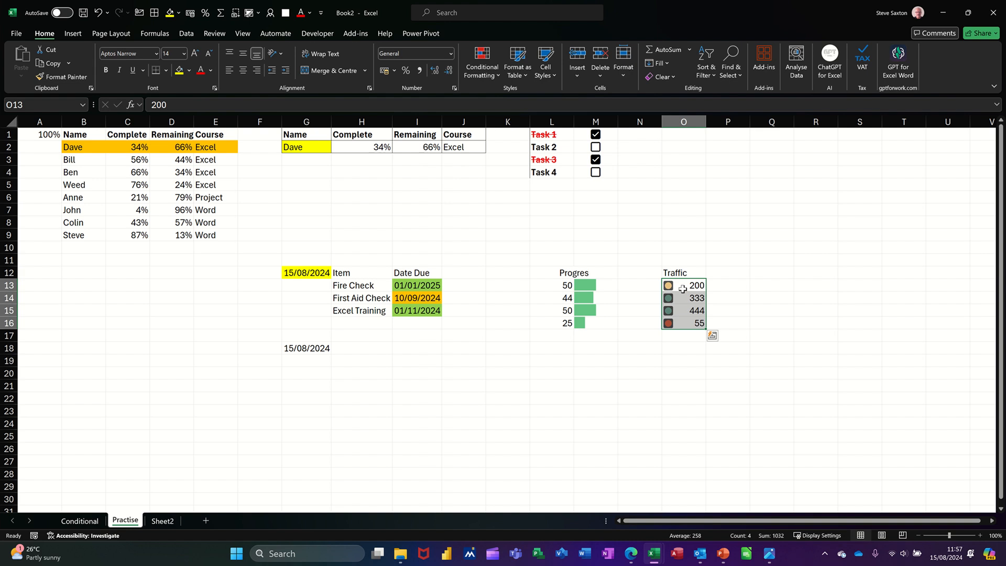
Step: Change the Traffic value in O16 to 555
left_click(688, 322)
type("555")
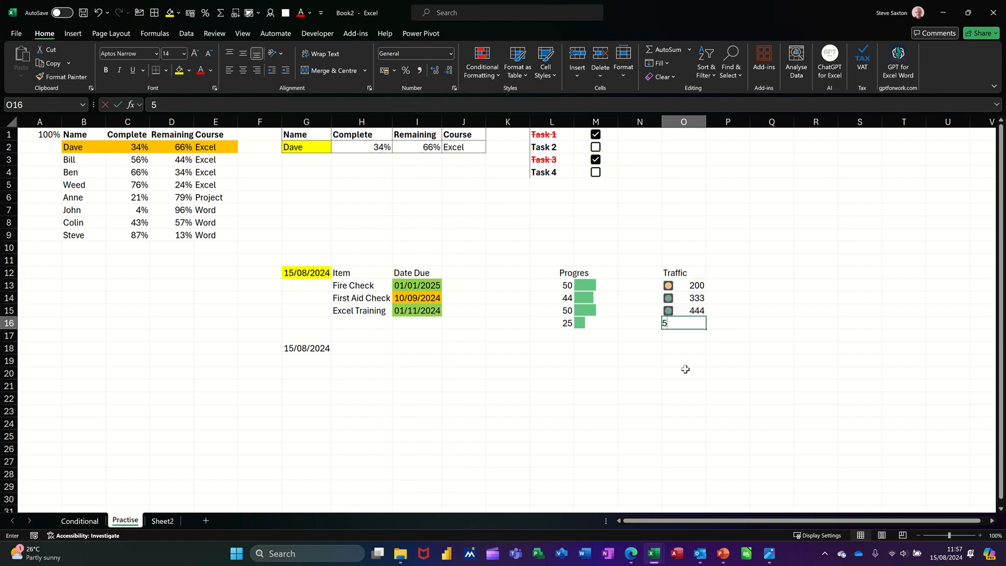
left_click(689, 361)
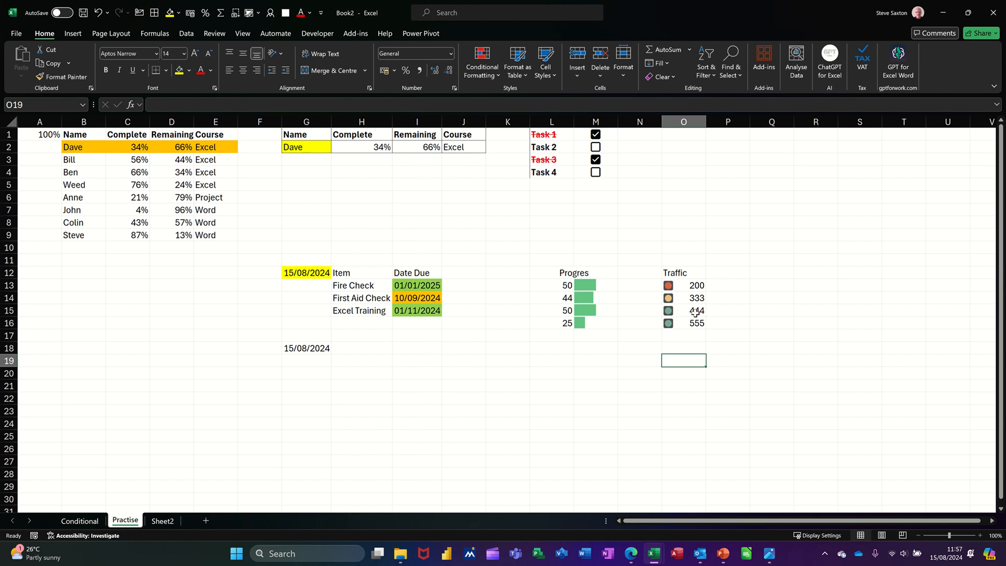
Step: Edit the icon set rule on O13:O16 to switch both threshold types to Number
left_click(686, 287)
left_click_drag(686, 287, 688, 321)
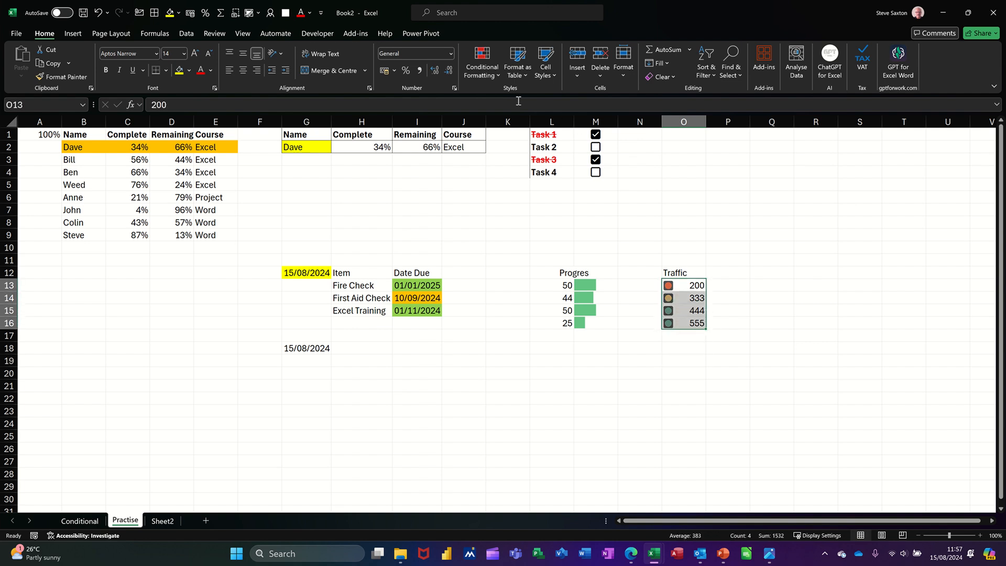
left_click(476, 70)
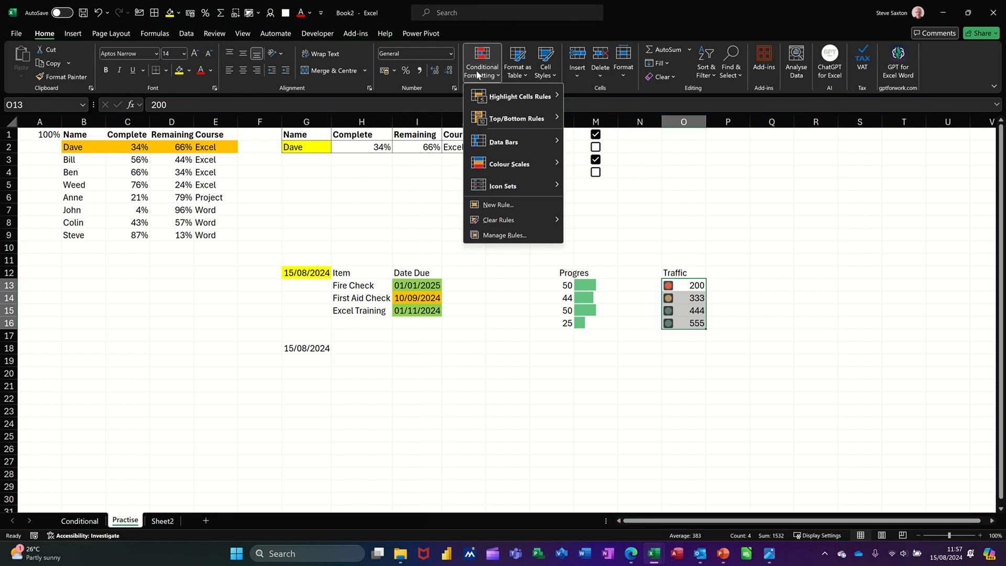
left_click(505, 235)
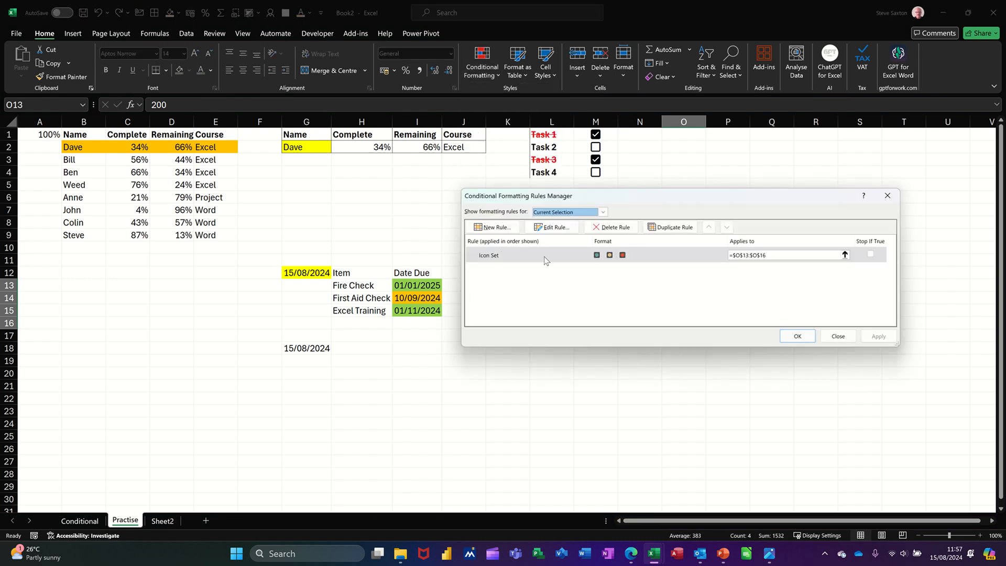
left_click(553, 230)
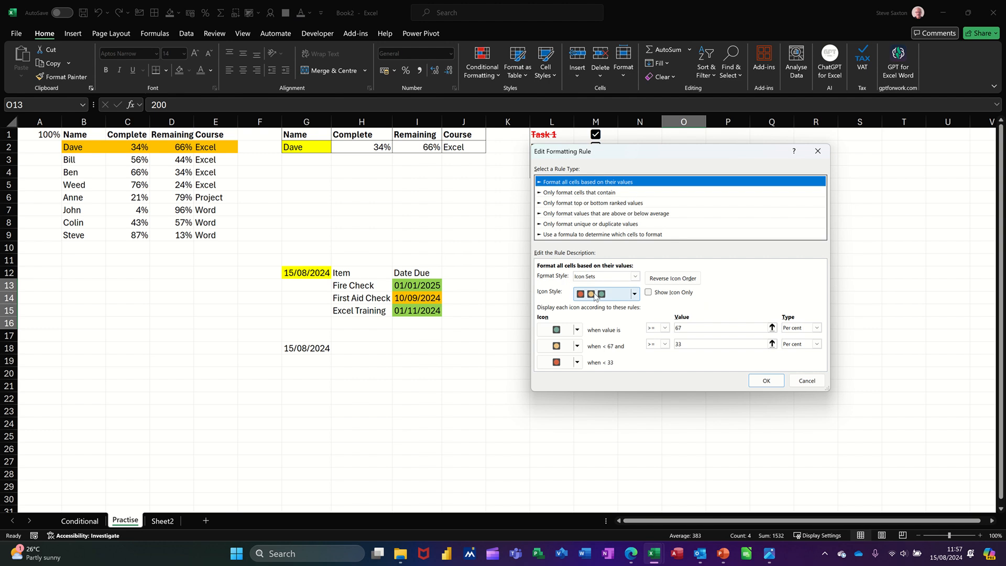
left_click(717, 341)
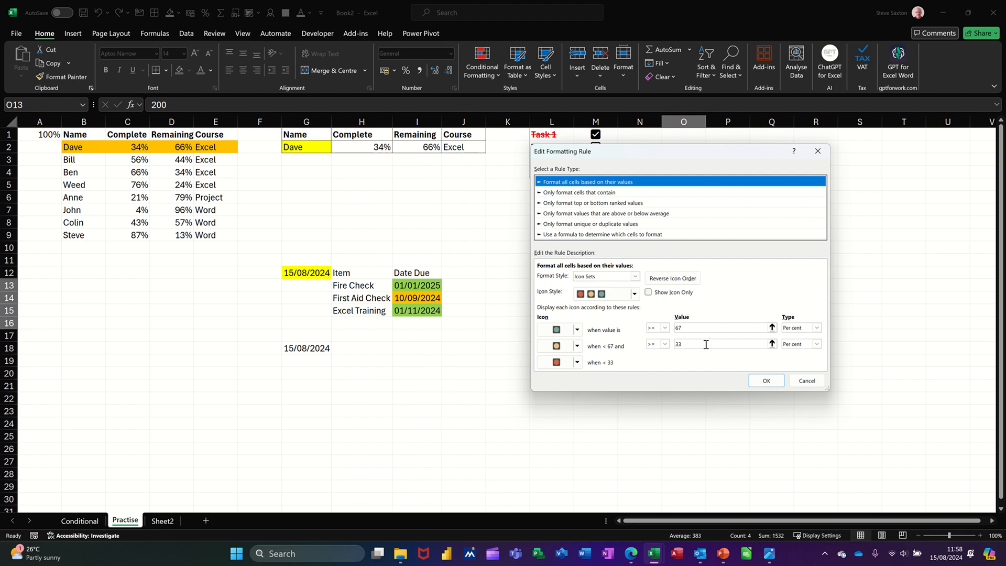
left_click(816, 327)
left_click(809, 338)
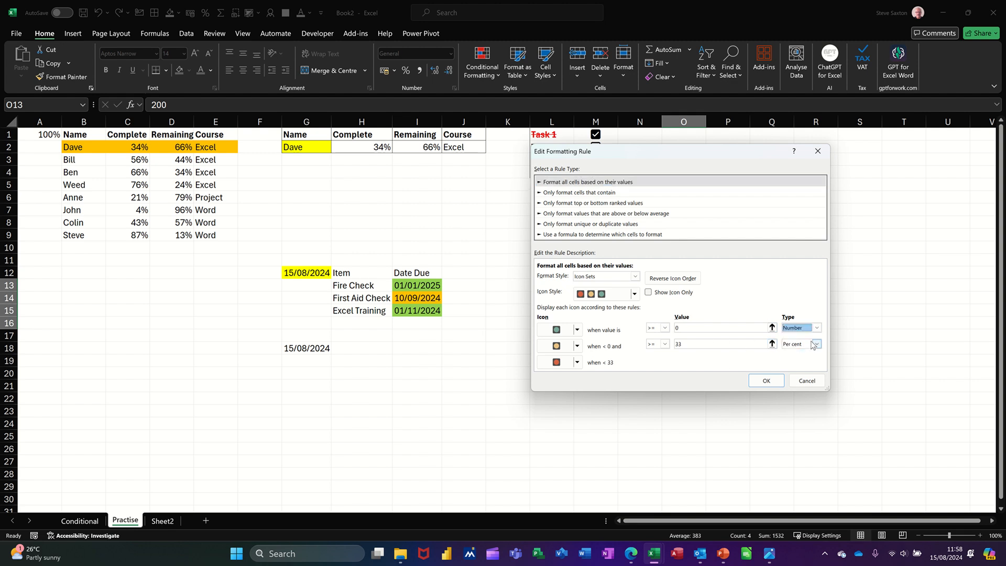
left_click(816, 344)
left_click(804, 353)
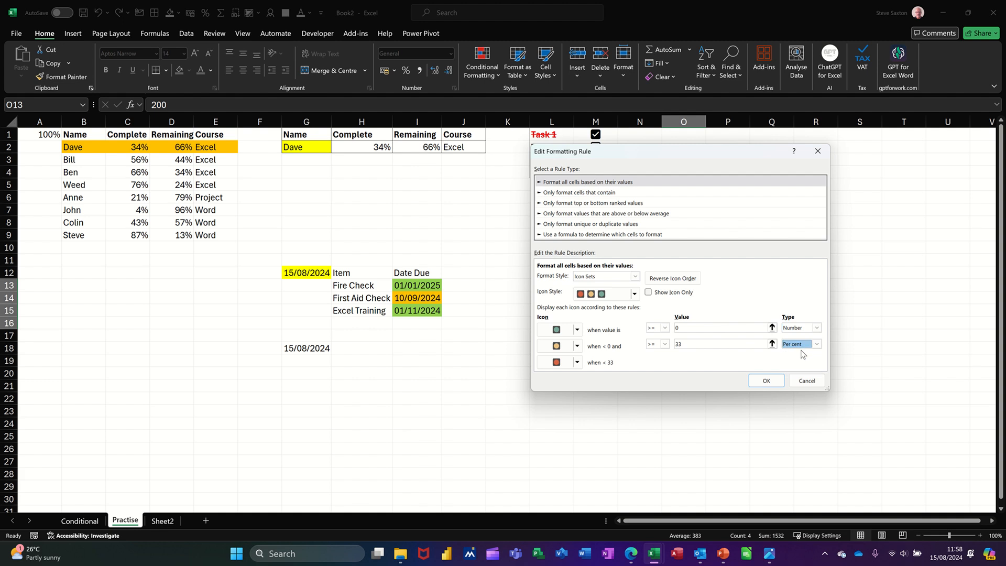
left_click(816, 344)
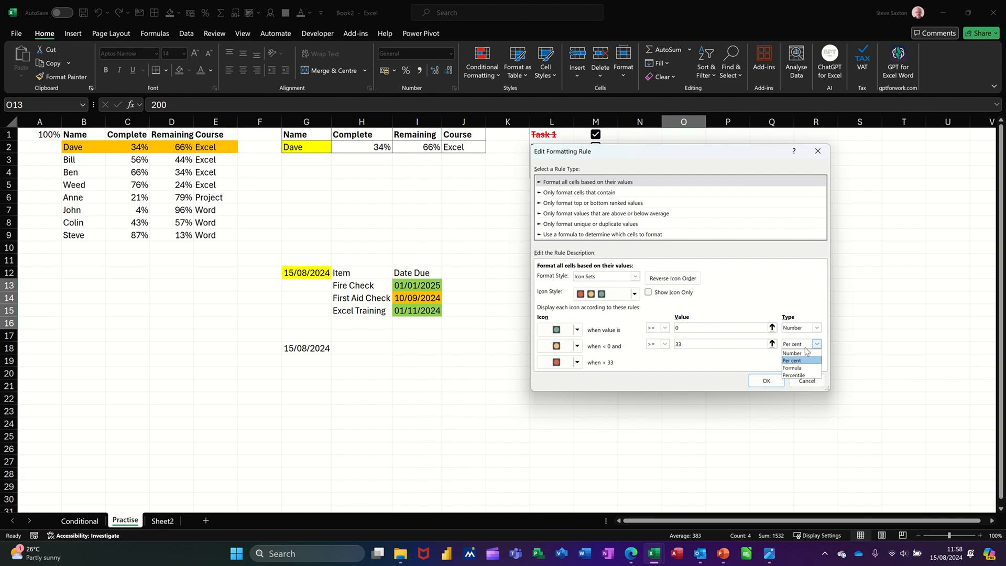
left_click(796, 353)
Step: Set both icon set threshold values to 0 and apply the edited rule
left_click(699, 328)
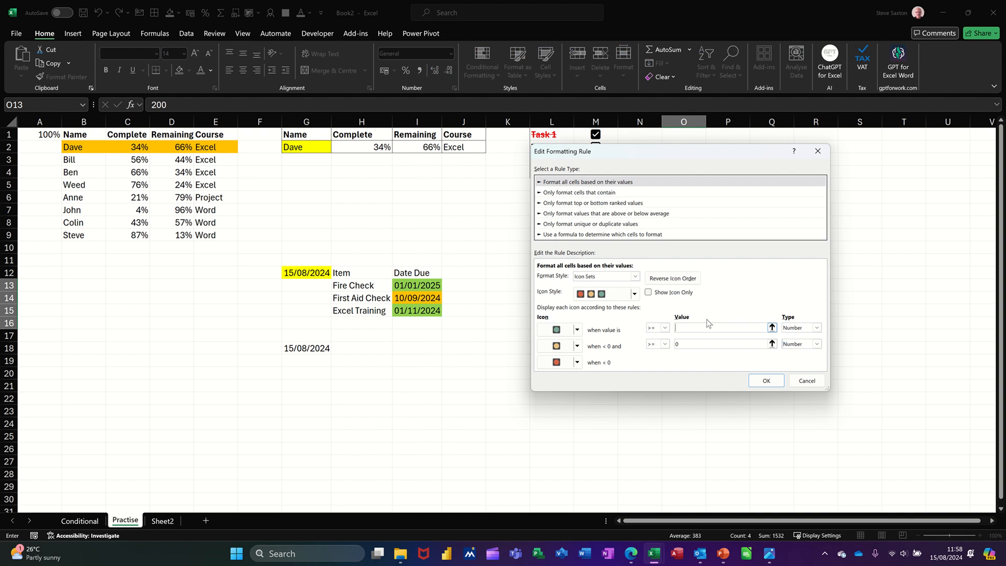
left_click_drag(713, 158, 705, 192)
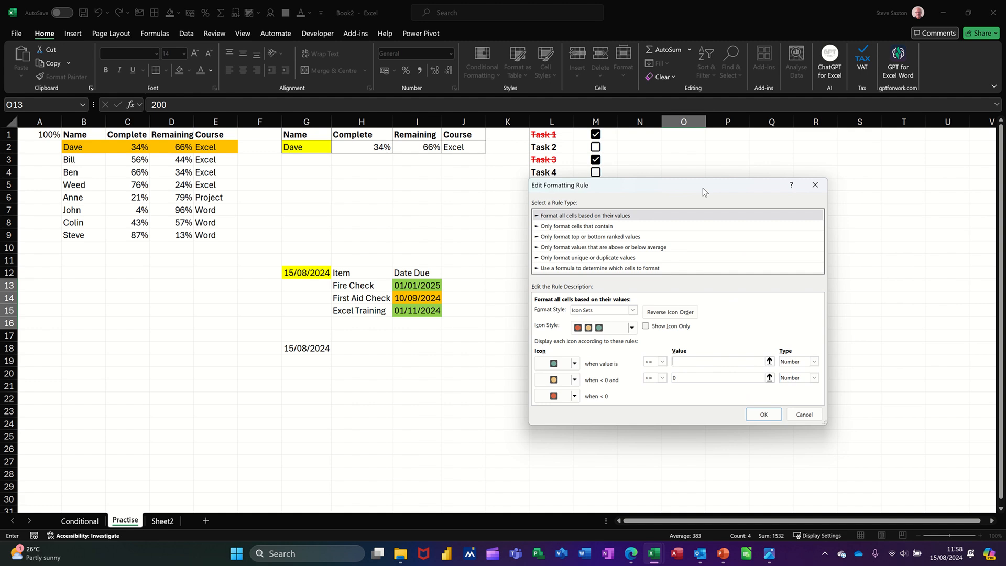
type("0")
left_click(674, 378)
type("0")
left_click(763, 414)
left_click(794, 335)
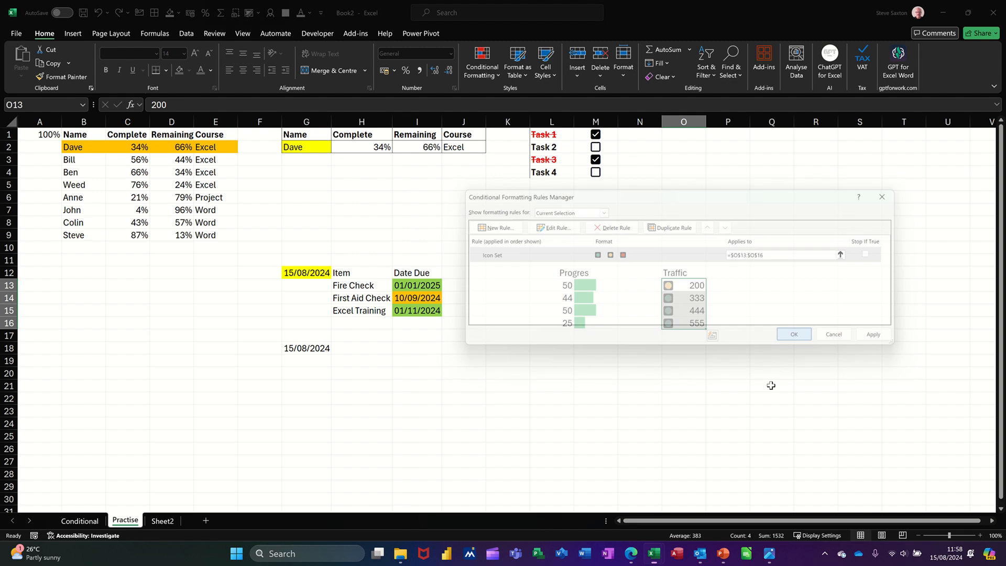
left_click(758, 312)
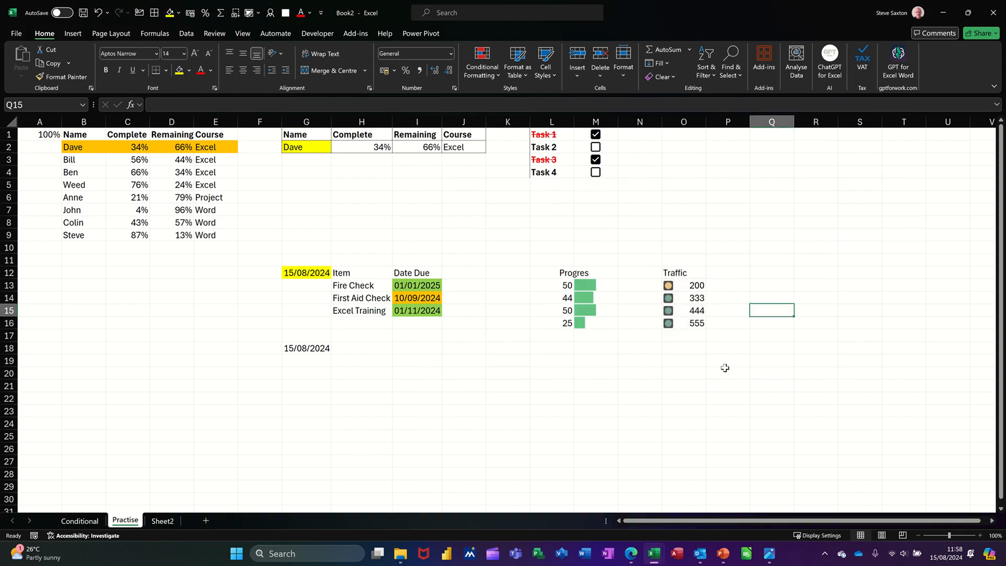